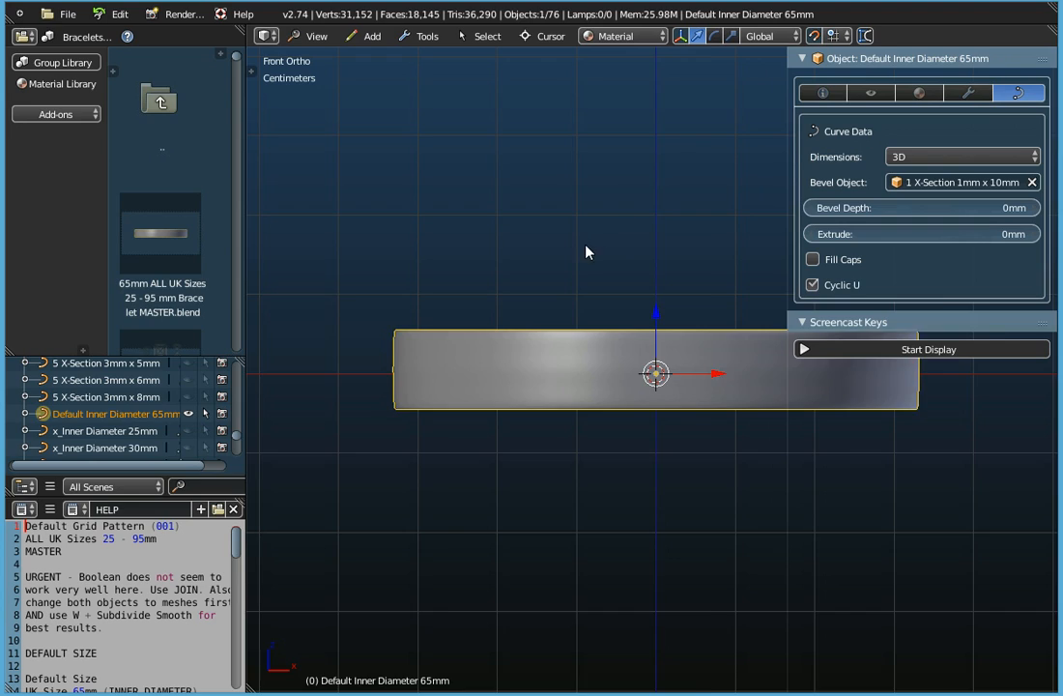
Remove the 1 X-Section 1mm x 10mm bevel object from the Default Inner Diameter 65mm curve
middle_click_drag(641, 246, 541, 421)
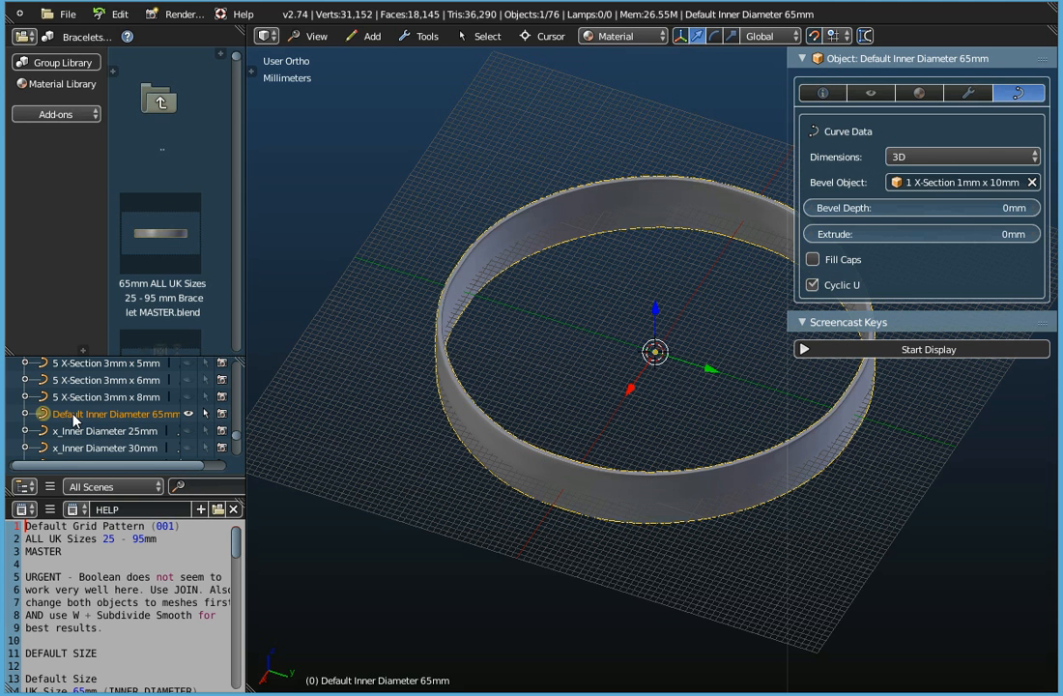
left_click(1032, 183)
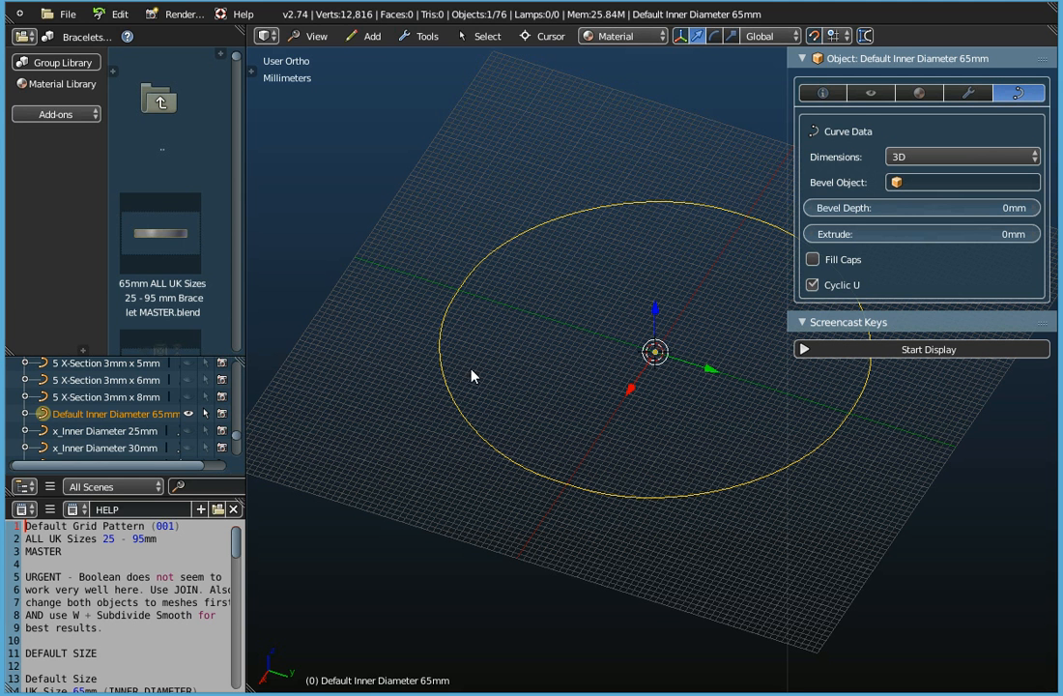
middle_click_drag(564, 352, 517, 394)
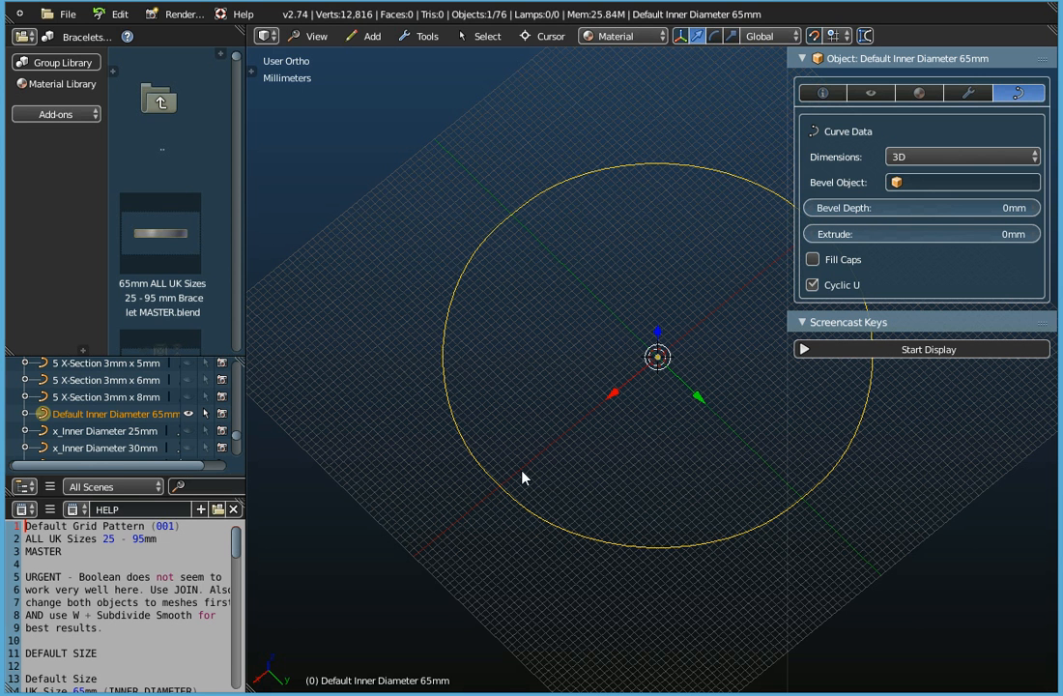
scroll(552, 444, "down", 1)
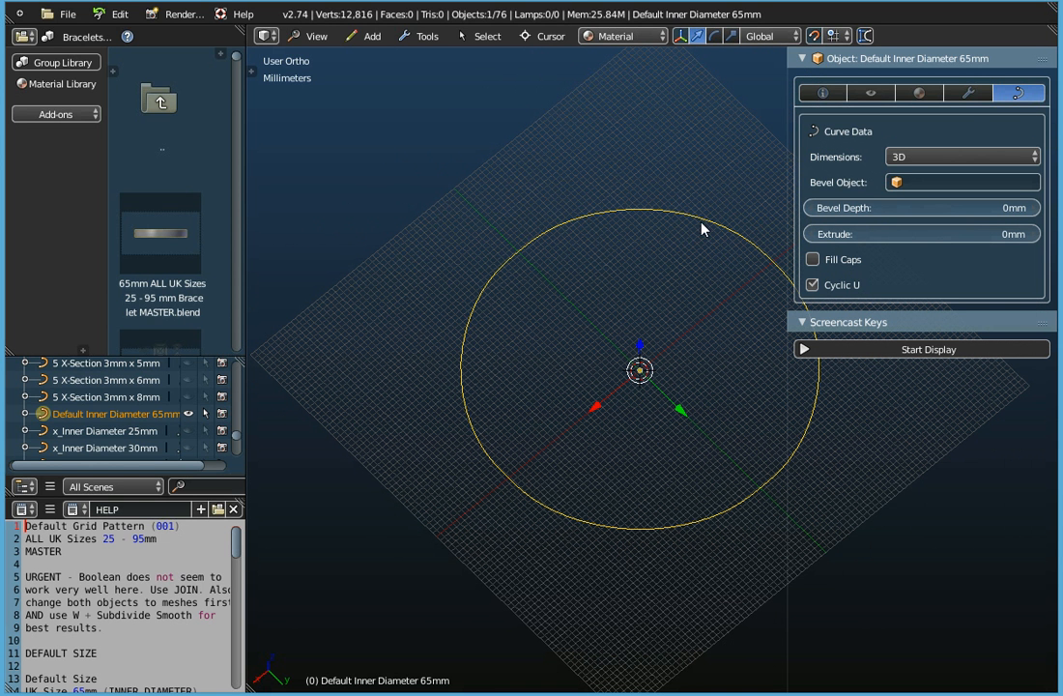
Show and select the x_Inner Diameter 50mm curve for comparison with the default circle, and hide it again
scroll(135, 420, "down", 5)
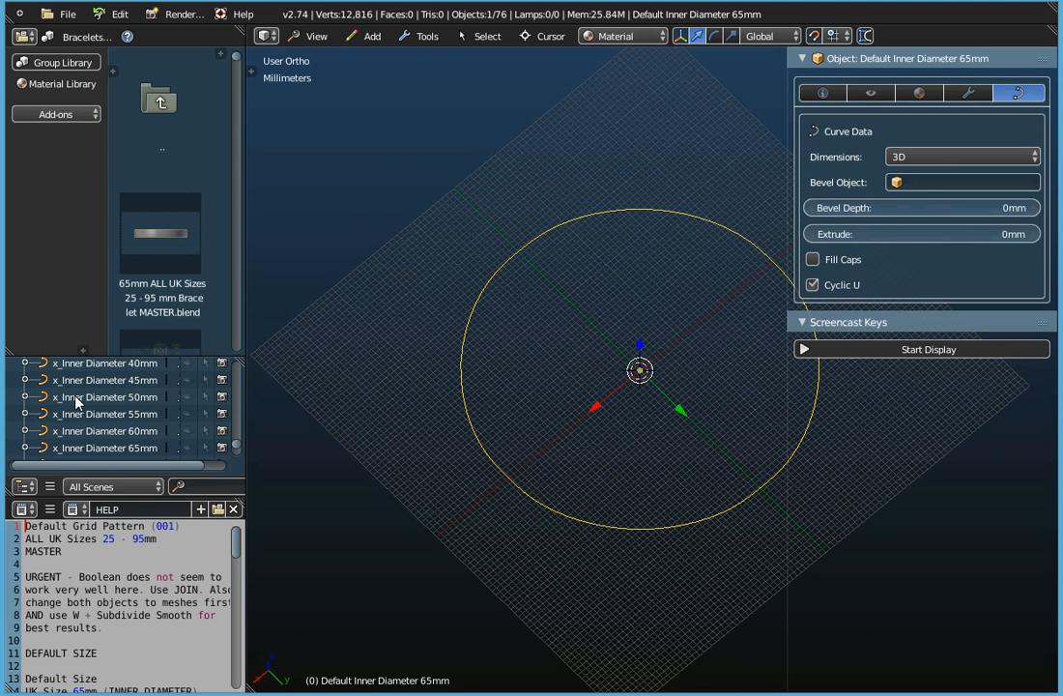
left_click(188, 396)
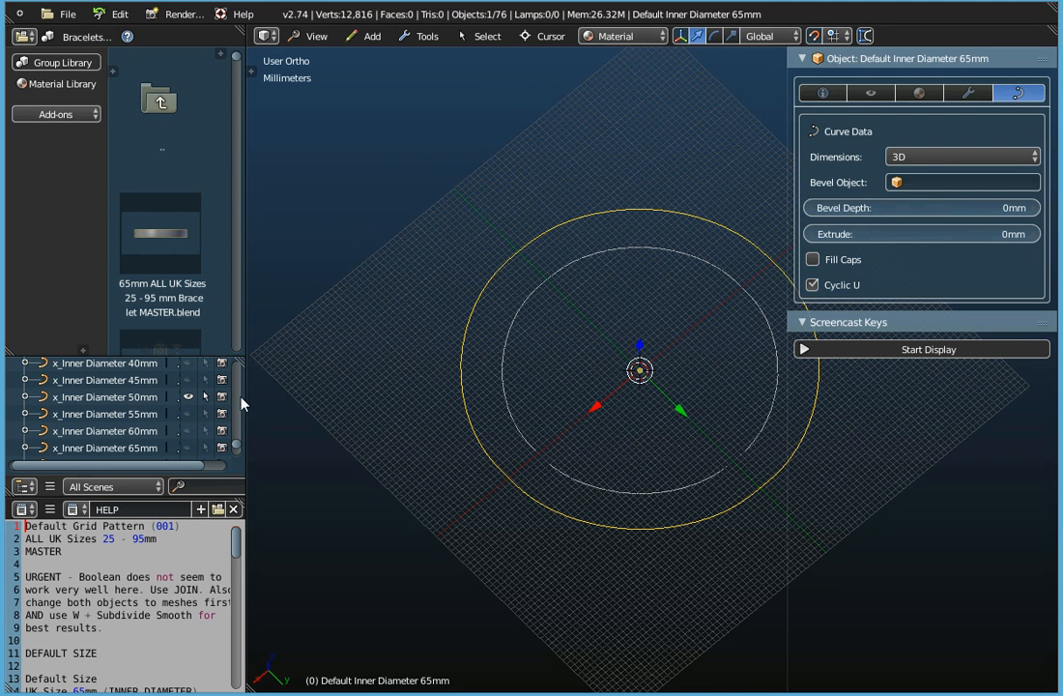
left_click(130, 398)
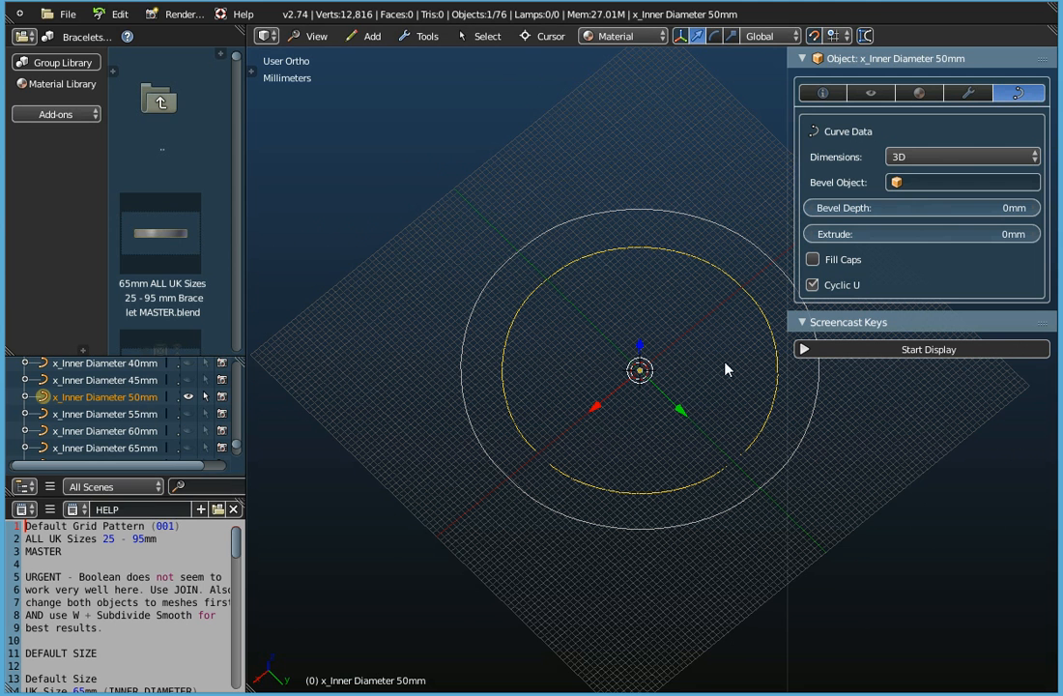
left_click(189, 396)
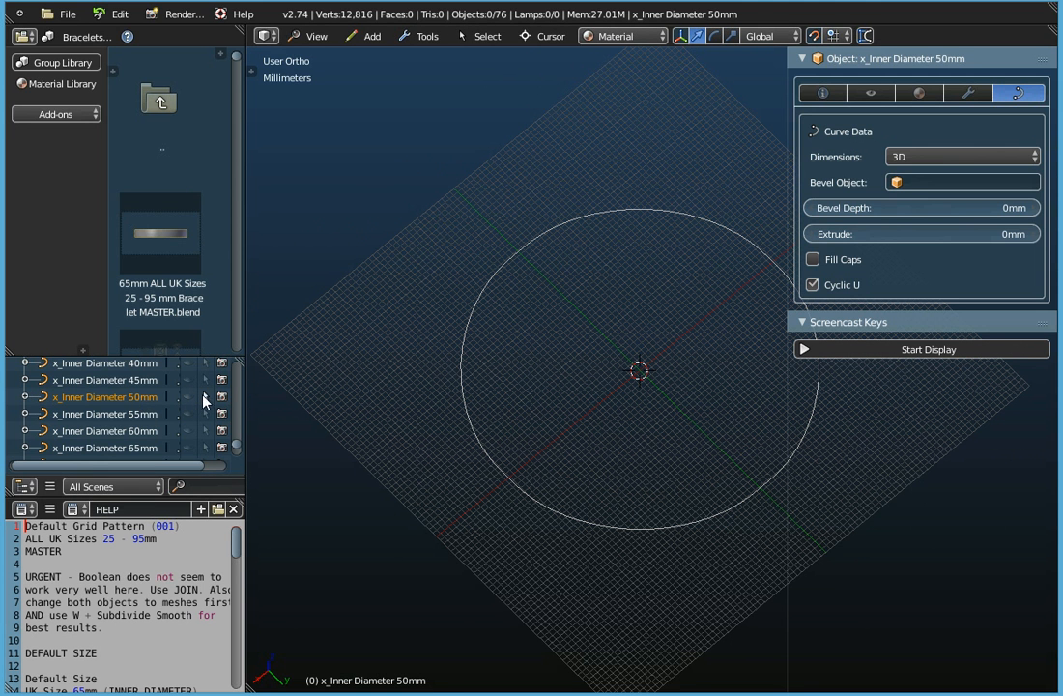
Select the Default Inner Diameter 65mm circle and display its name, dimensions, location and rotation settings
right_click(531, 253)
middle_click_drag(580, 415, 712, 248)
left_click(822, 95)
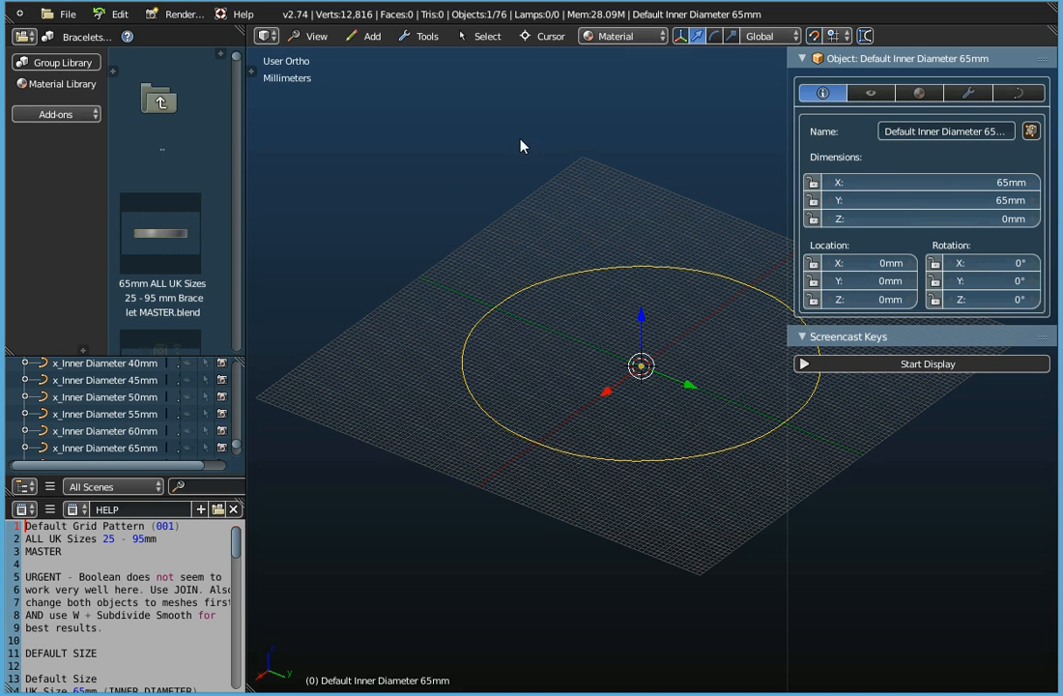
Reveal the 3D view's tool shelf, widen it slightly, and hide it again
left_click(252, 71)
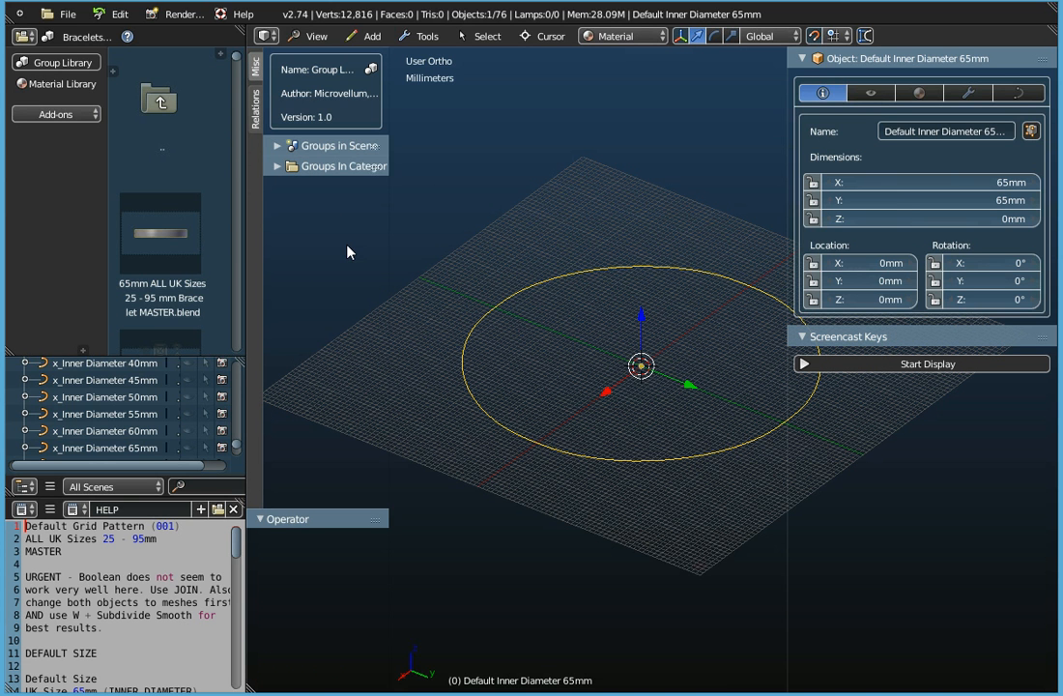
mouse_move(388, 241)
left_mouse_down()
mouse_move(243, 229)
mouse_move(390, 238)
left_mouse_up()
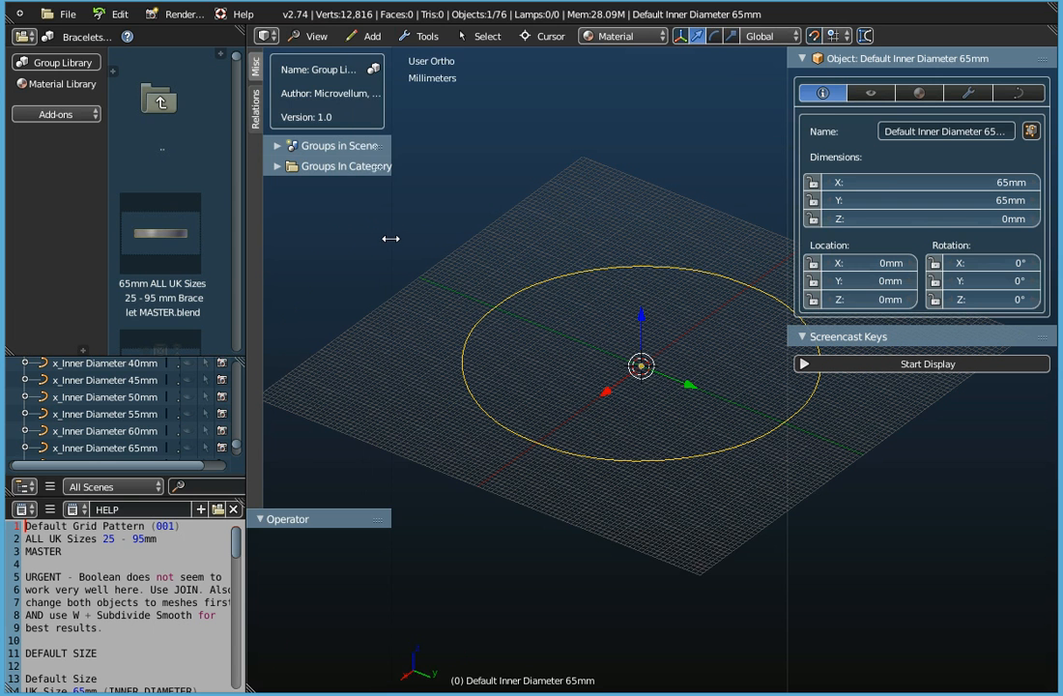
key("t")
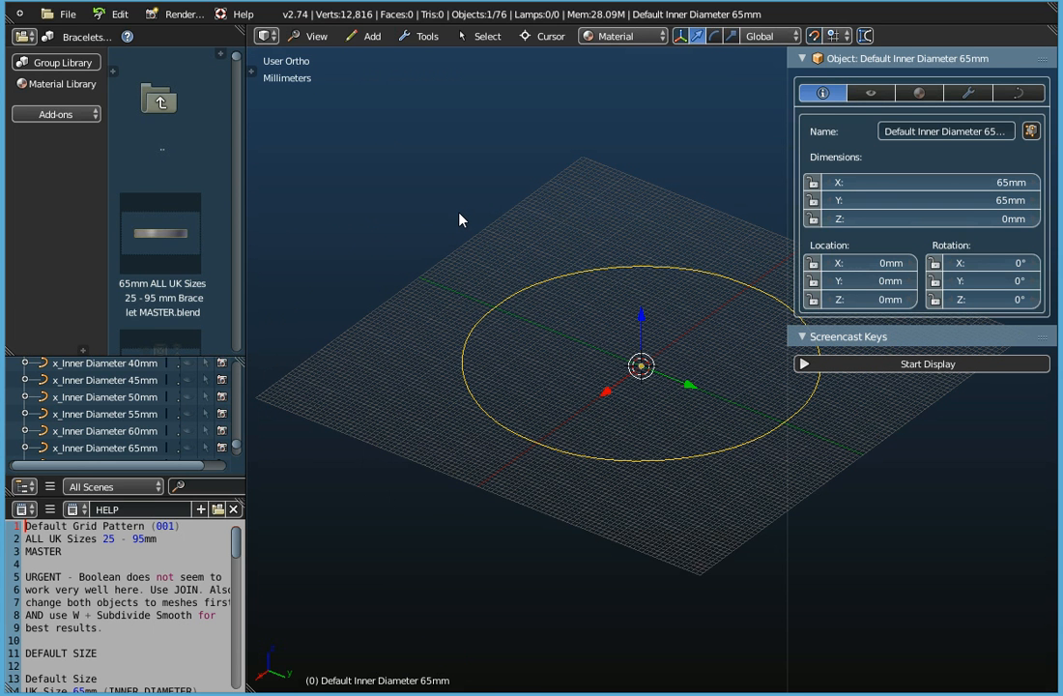
Start the Screencast Keys display and collapse its settings
left_click(870, 365)
left_click(847, 335)
Show the 3D view's tool shelf, enlarge its operator settings area, and narrow the object properties area
key("t")
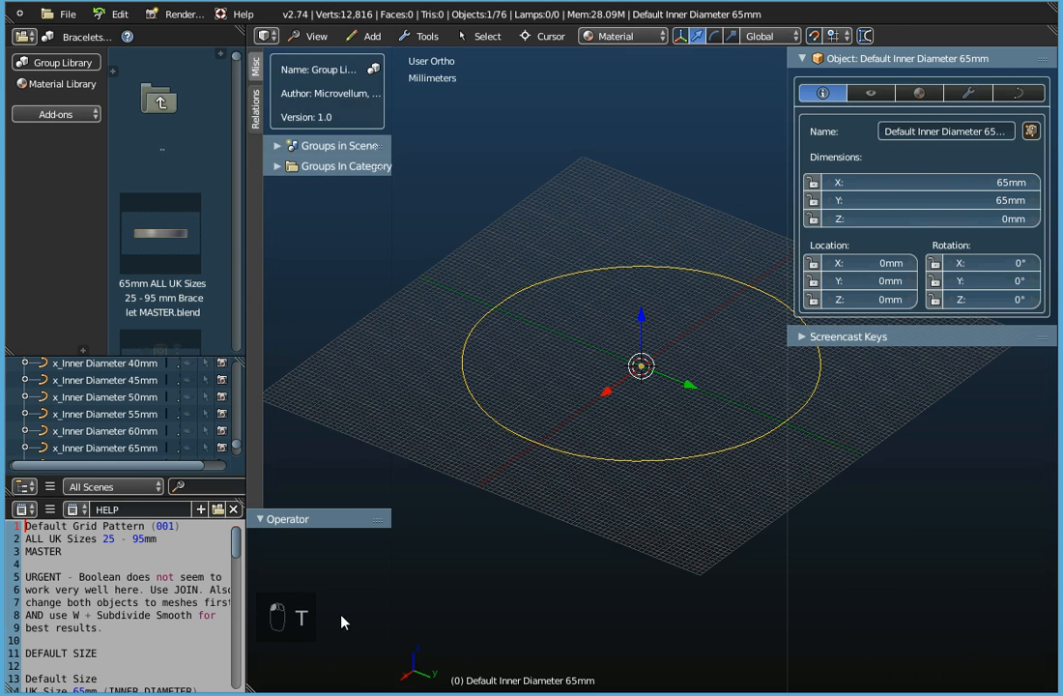
key("t")
key("t")
key("t")
key("t")
left_click_drag(334, 497, 356, 204)
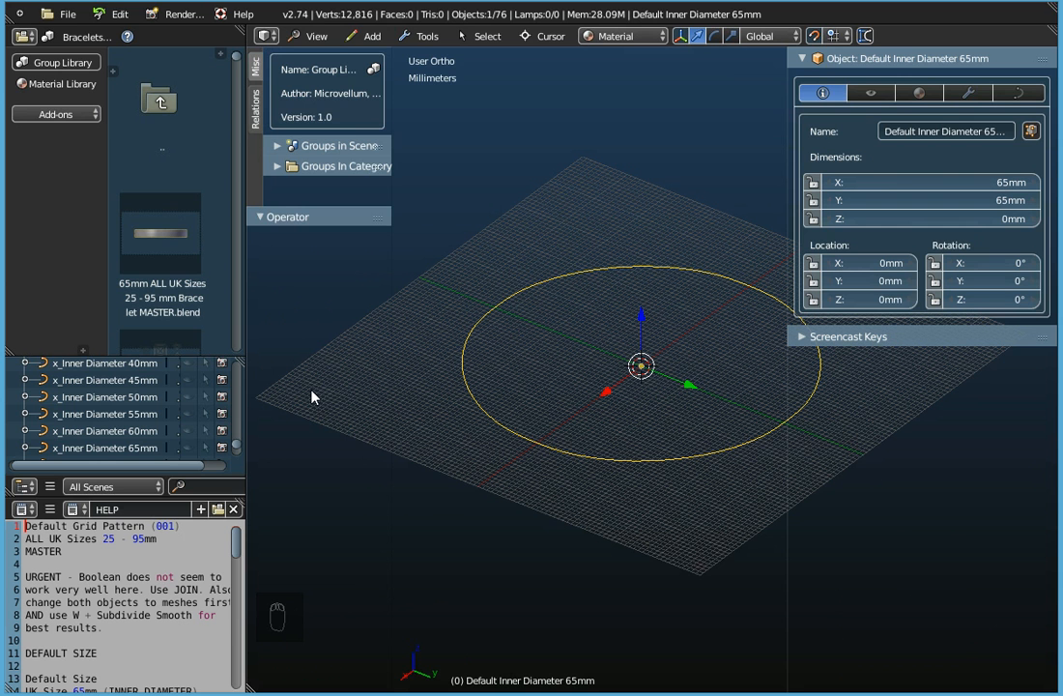
left_click_drag(788, 247, 818, 247)
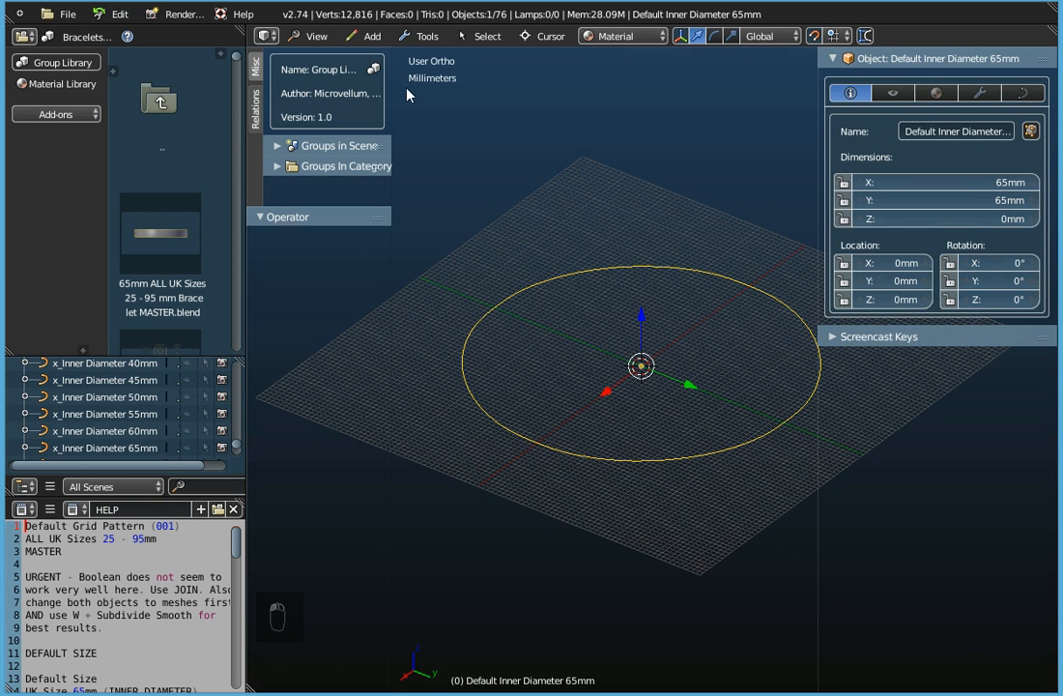
Add a Torus Knot Plus curve at the centre of the 65 mm circle
left_click(375, 39)
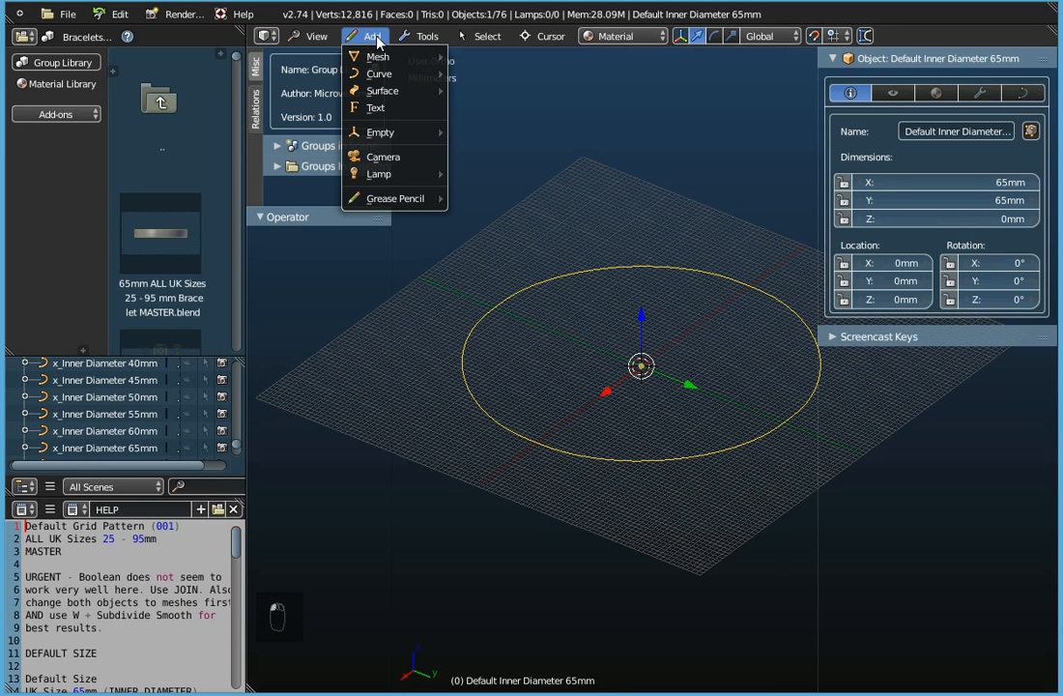
mouse_move(385, 75)
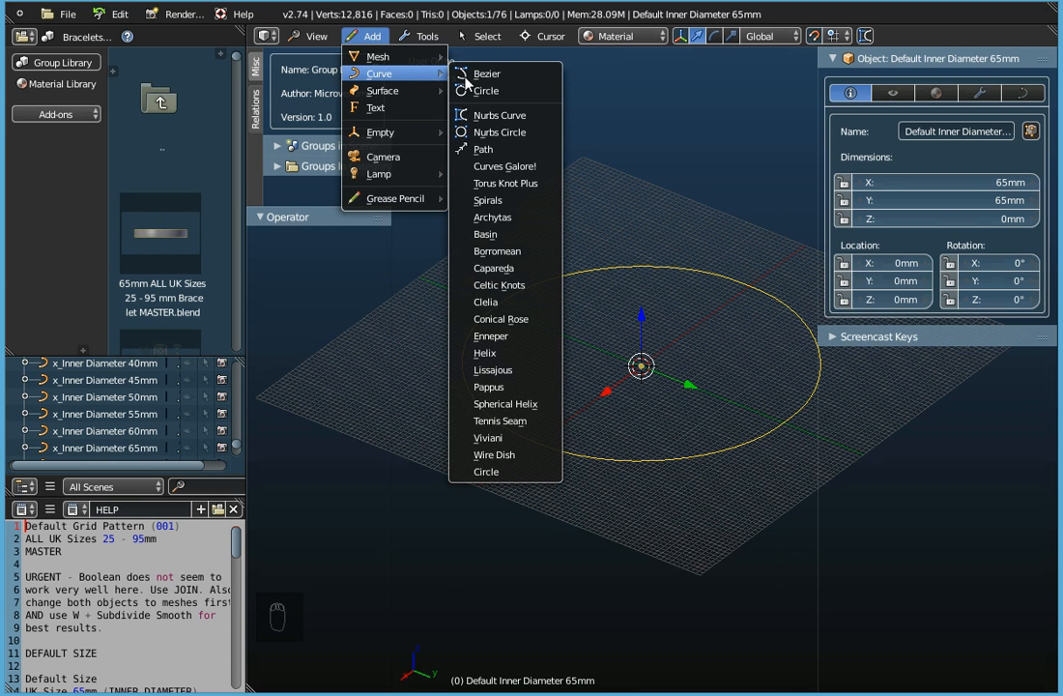
left_click(523, 186)
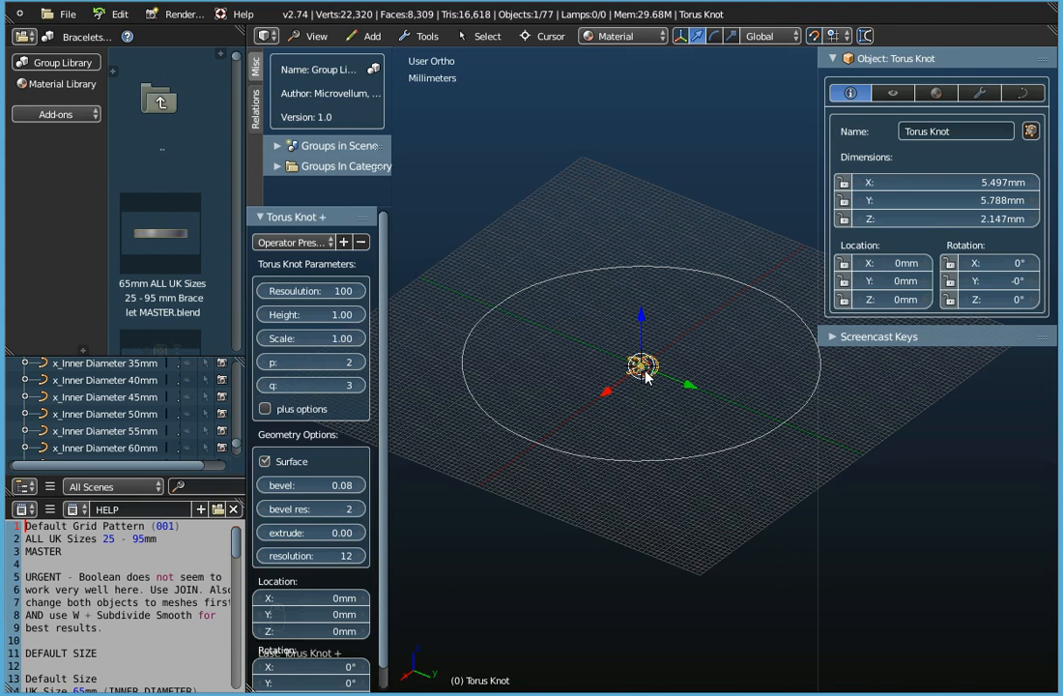
scroll(646, 377, "up", 3)
scroll(645, 377, "up", 7)
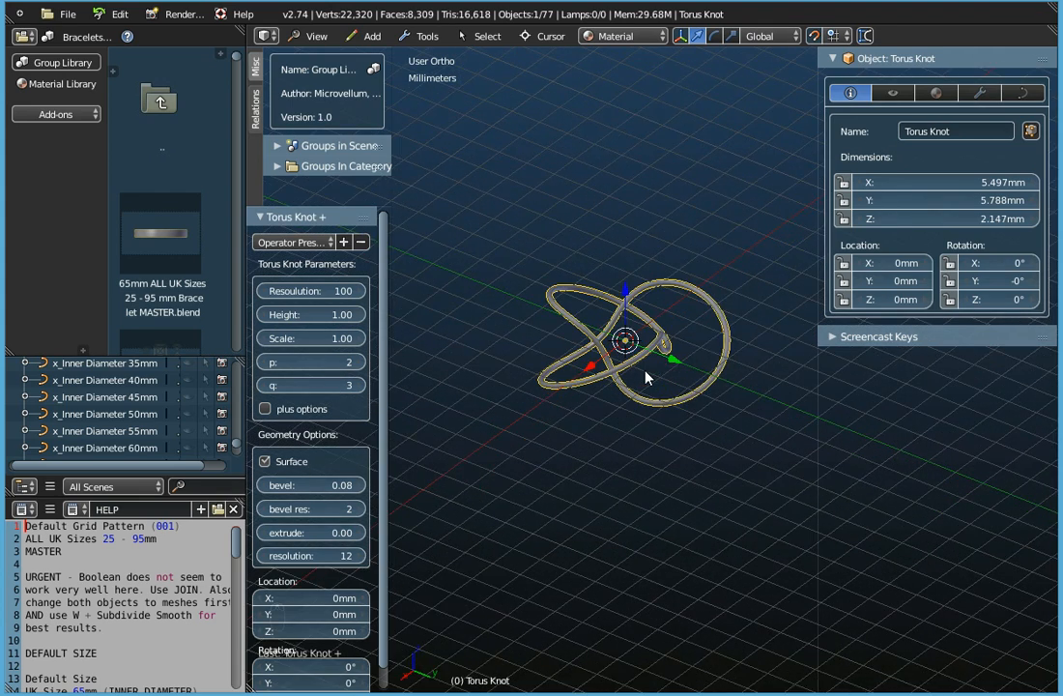
middle_click_drag(647, 463, 629, 512)
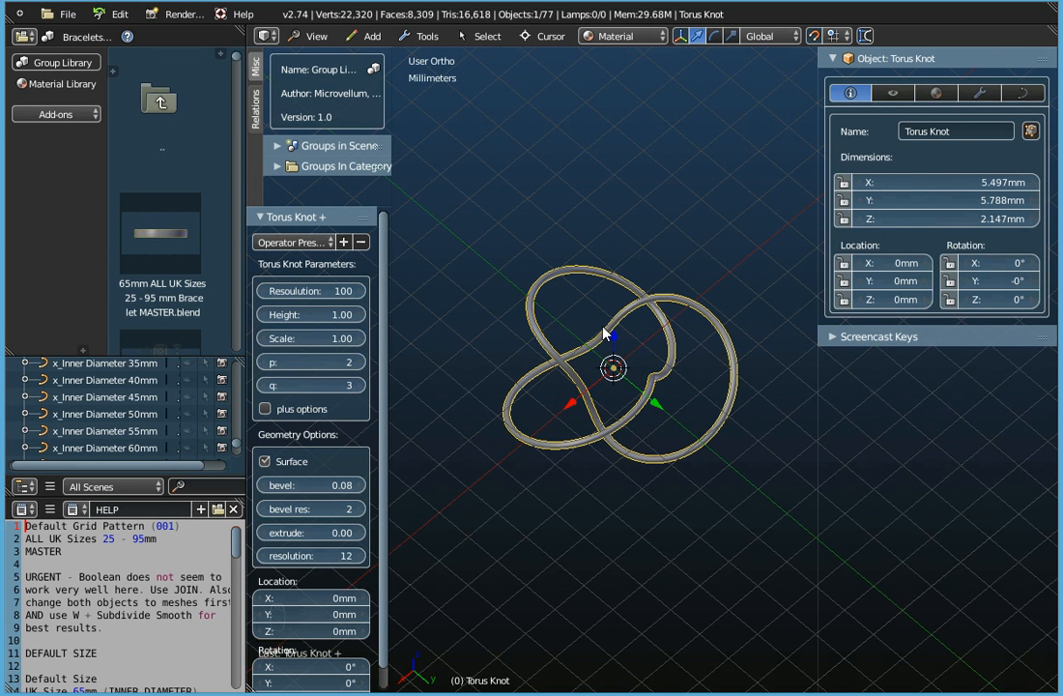
Try more complex torus knot shapes by raising p to 6 and q to 7
left_click(363, 362)
left_click(362, 362)
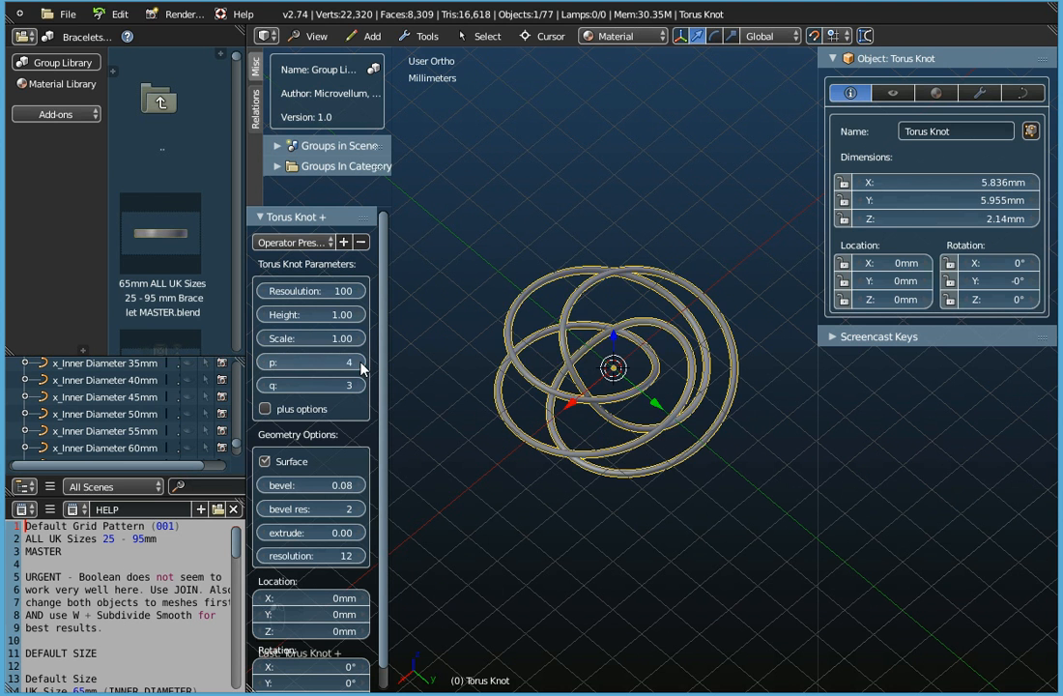
left_click(362, 386)
left_click(360, 385)
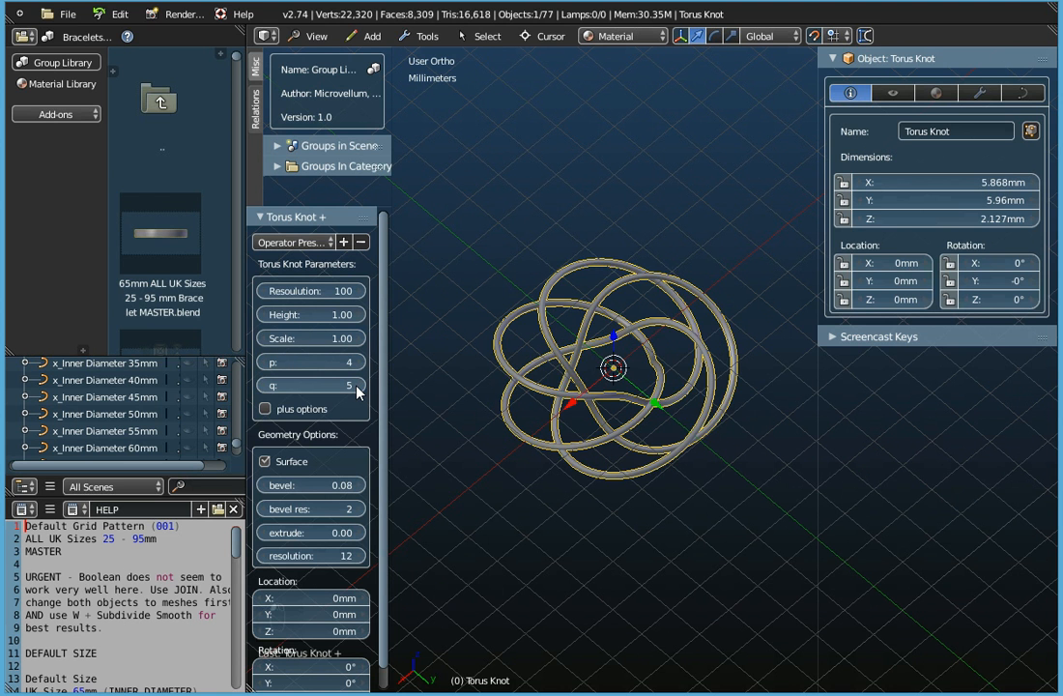
left_click(360, 386)
left_click(358, 386)
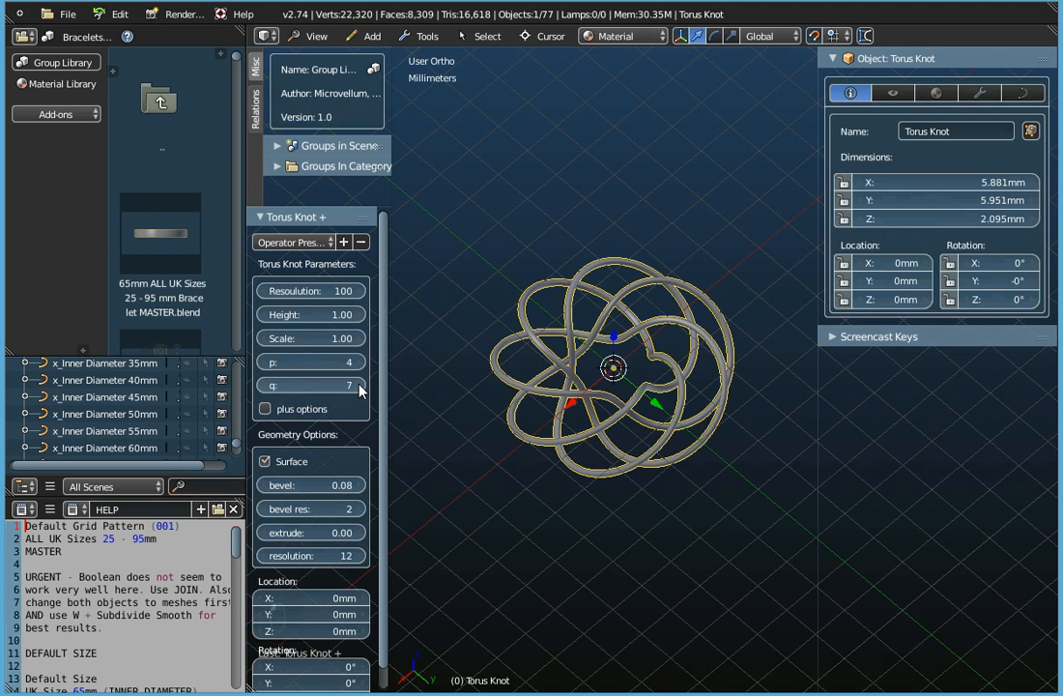
left_click(362, 362)
left_click(362, 362)
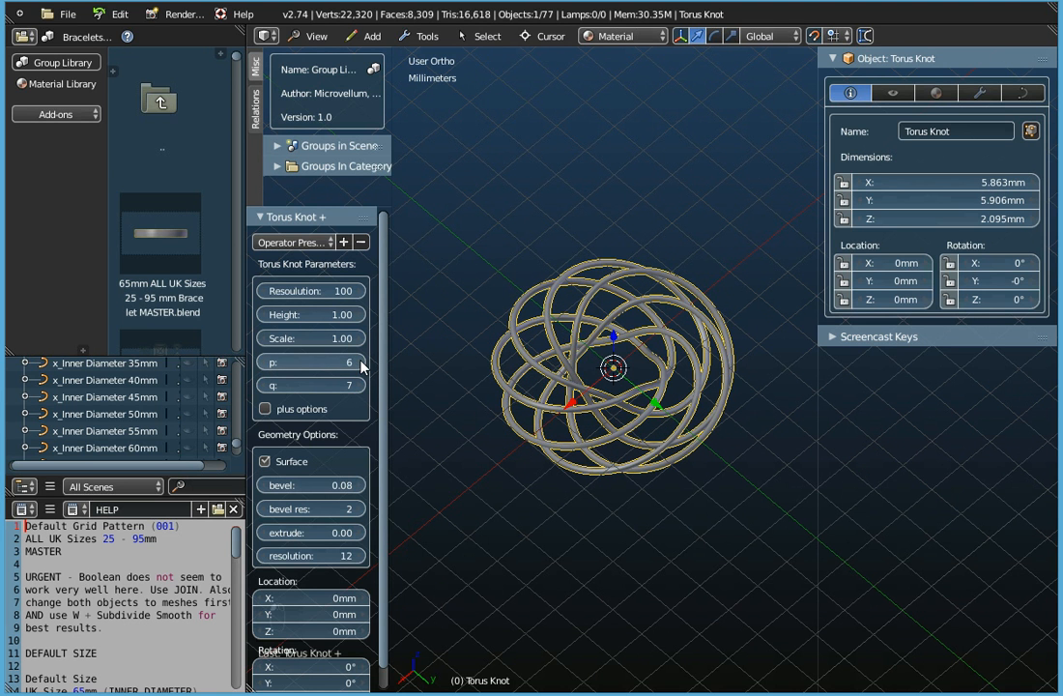
Return the torus knot to its simple shape with p 2 and q 3
left_click(263, 363)
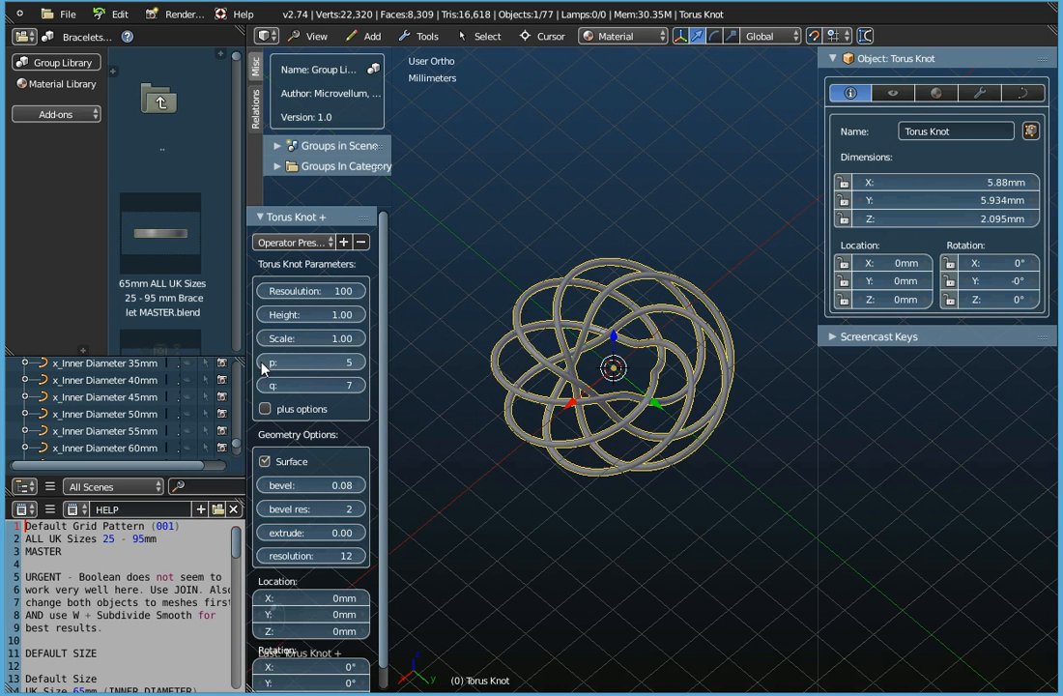
left_click(263, 362)
left_click(263, 363)
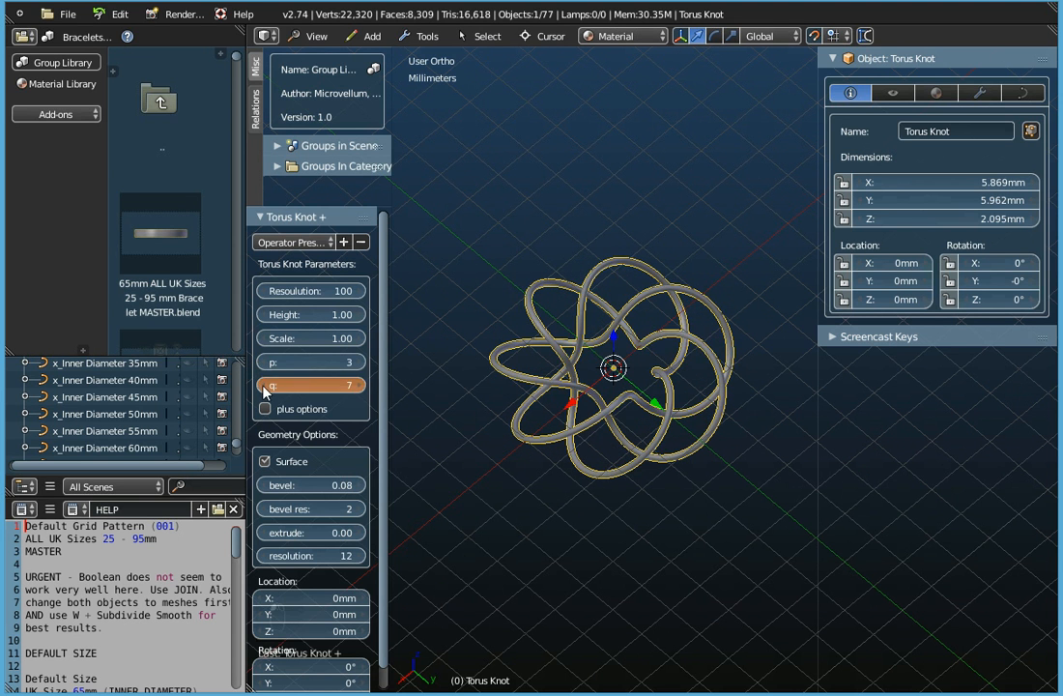
left_click(263, 386)
left_click(263, 386)
left_click(263, 386)
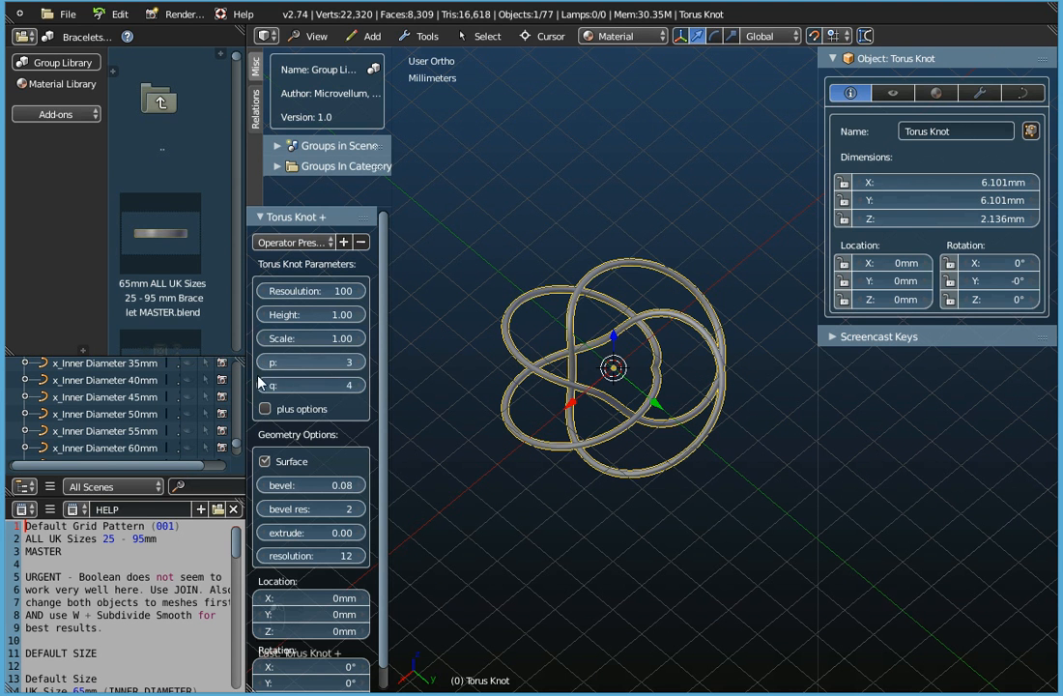
left_click(263, 386)
left_click(263, 362)
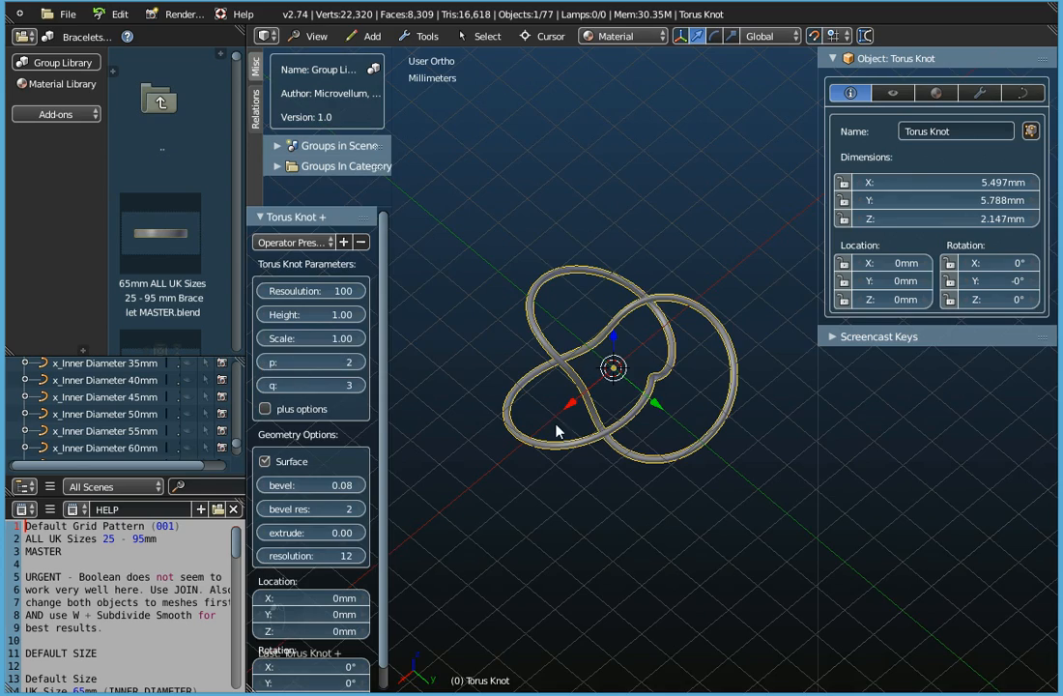
Assign 1 X-Section 1mm x 1mm as the torus knot's bevel object and widen the properties area to show its full name
middle_click_drag(608, 387, 565, 439)
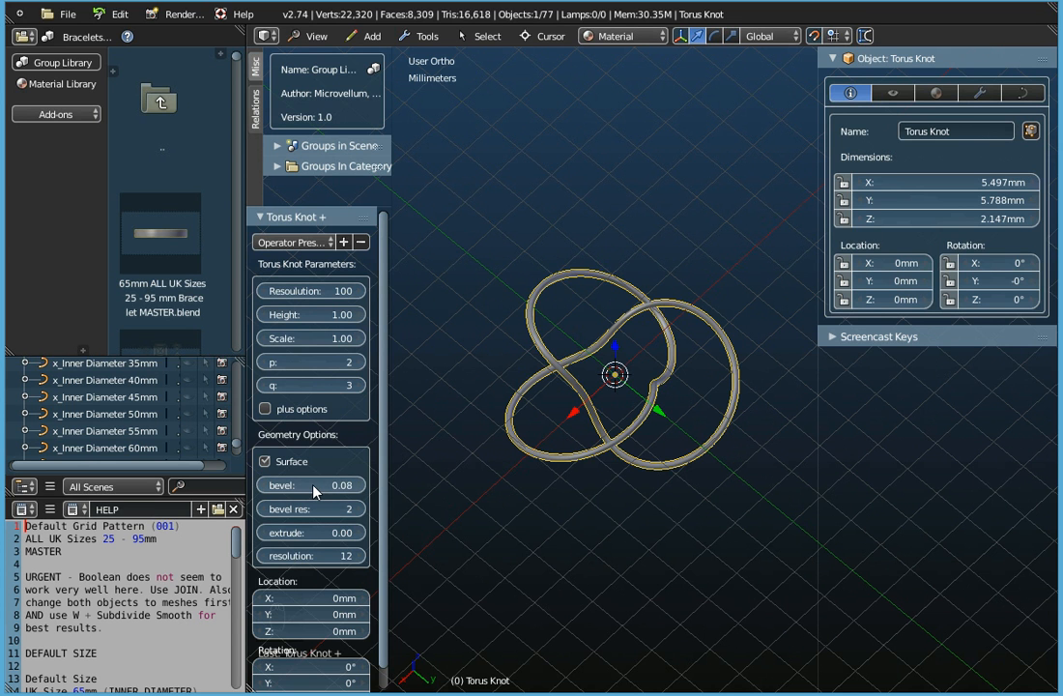
left_click(1022, 93)
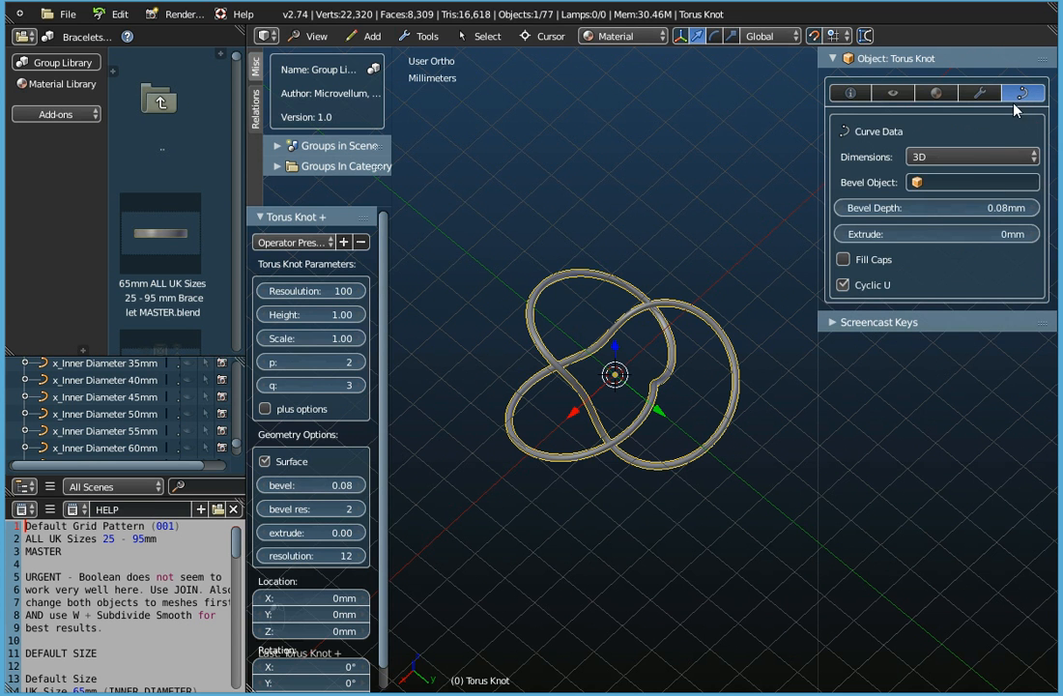
left_click(935, 183)
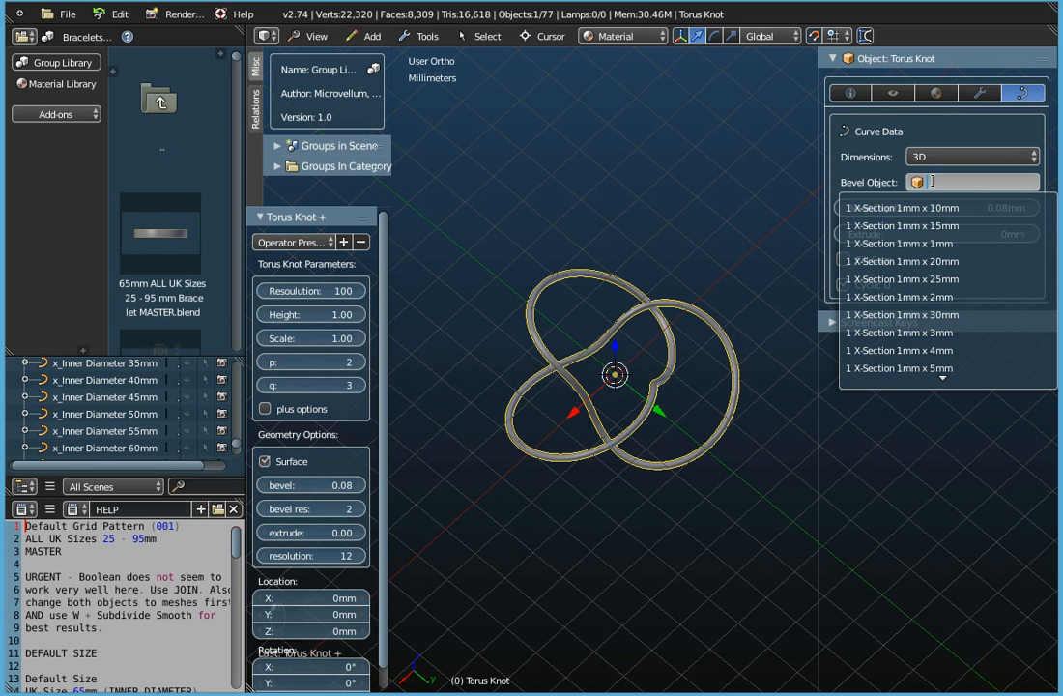
left_click(942, 244)
middle_click_drag(723, 441, 676, 387)
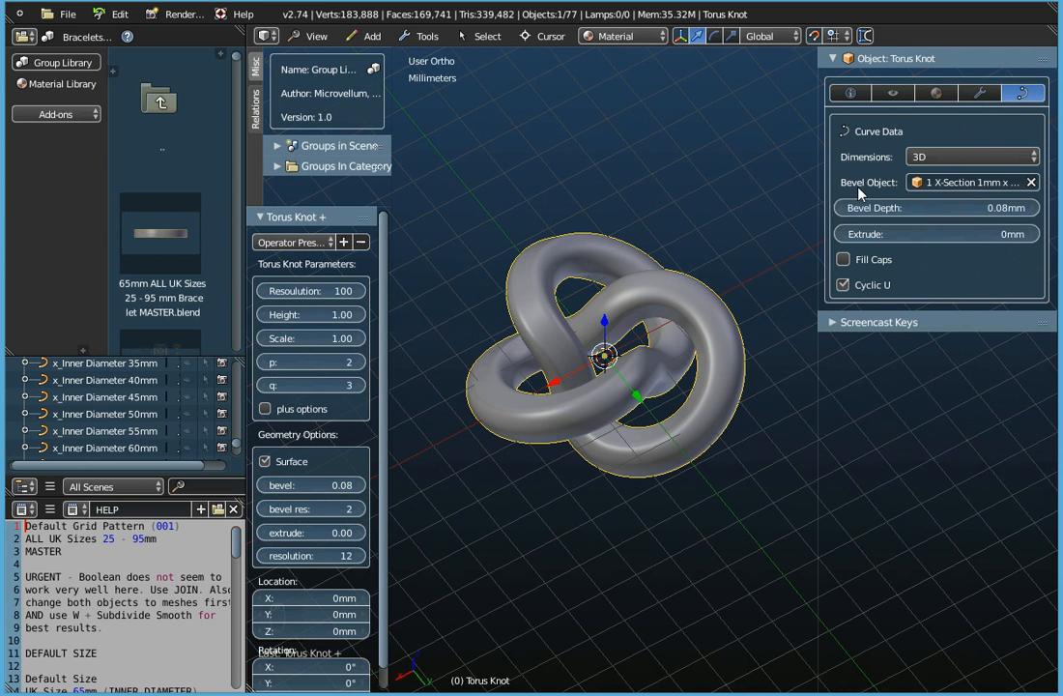
left_click_drag(822, 165, 793, 164)
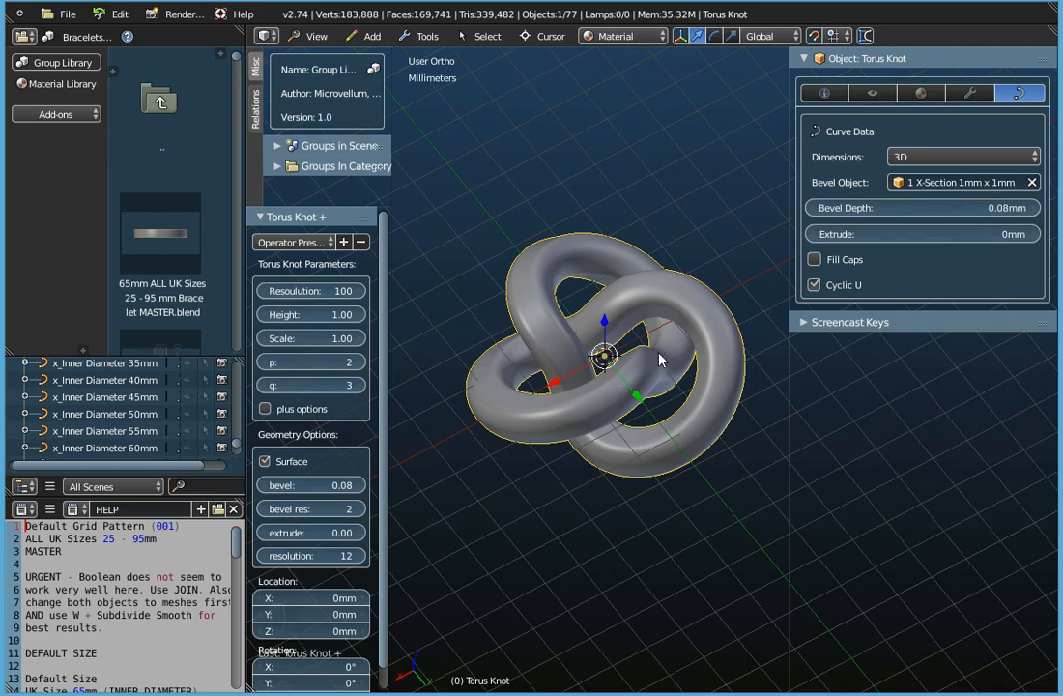
Inspect the thickened torus knot from another angle and remove its bevel object
middle_click_drag(613, 391, 545, 386)
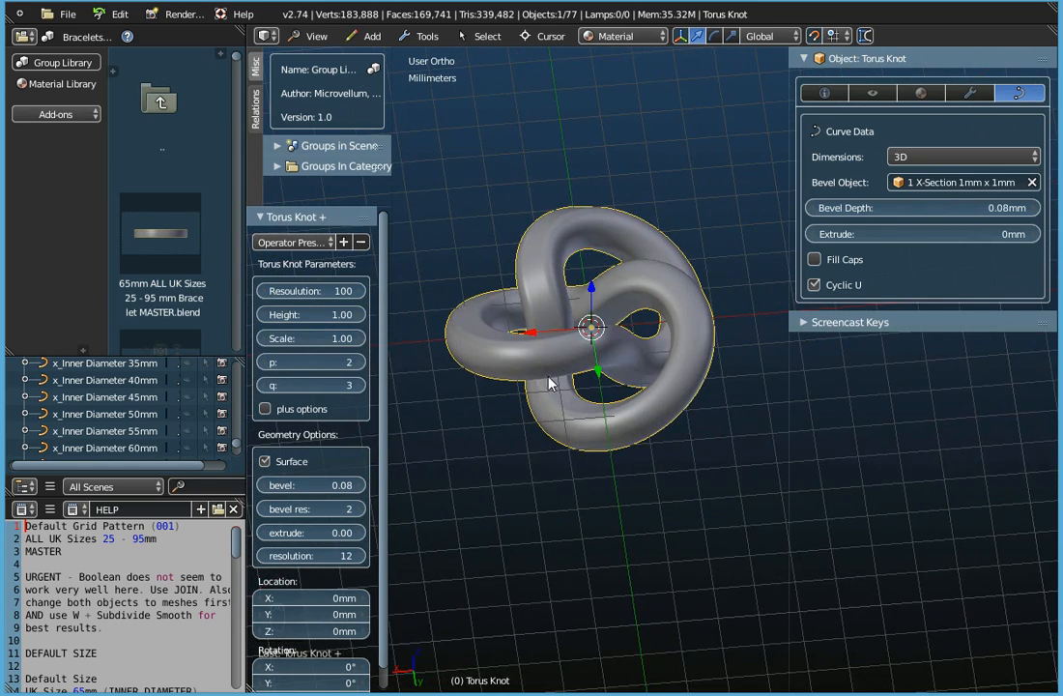
left_click(1032, 182)
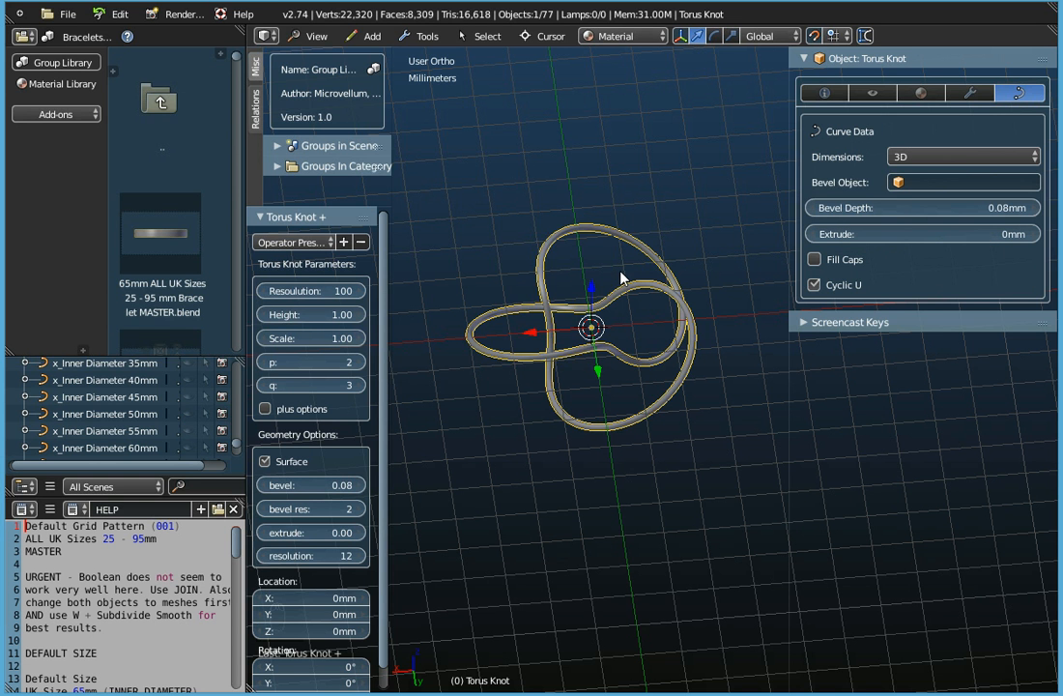
Thicken the torus knot by setting its bevel to 0.5 and inspect the resulting tube
scroll(610, 244, "up", 6)
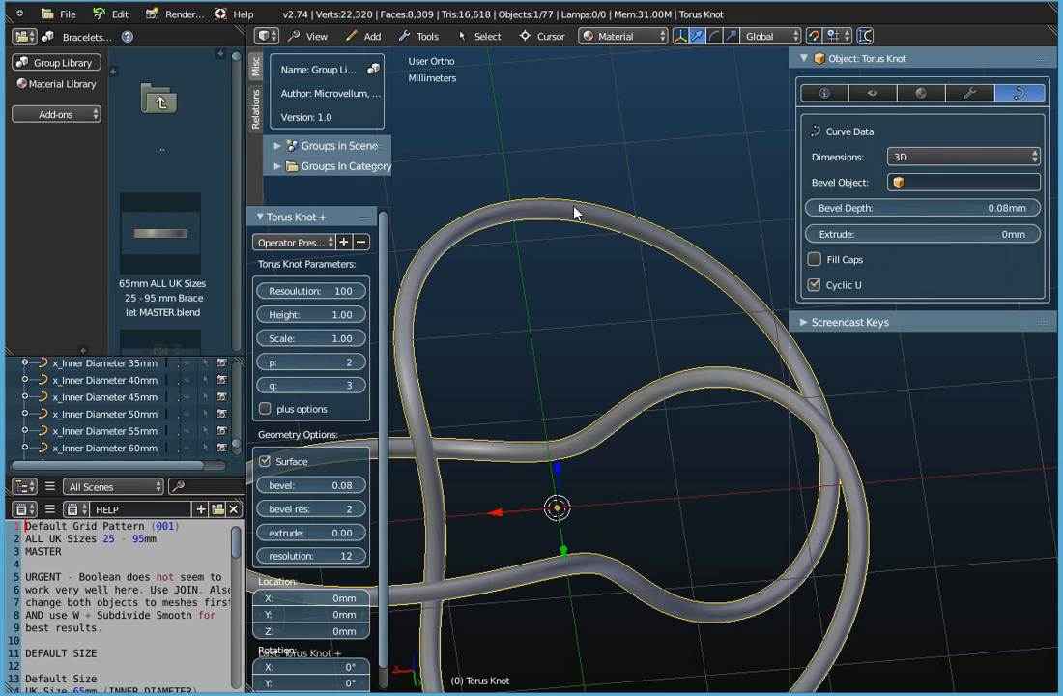
left_click(315, 485)
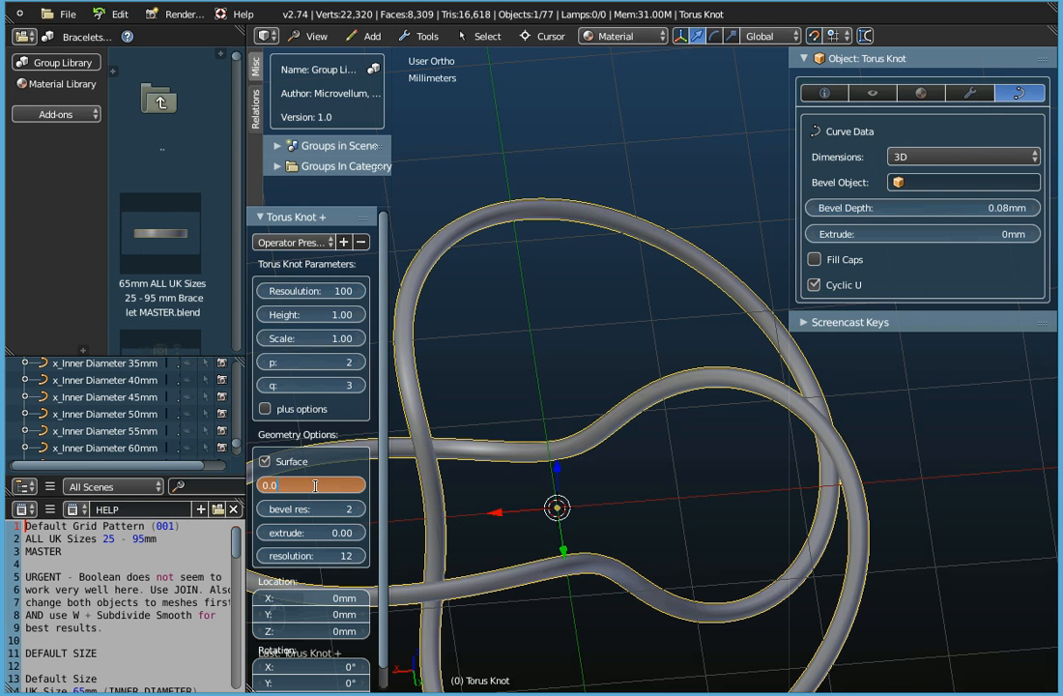
key("BackSpace")
key("Return")
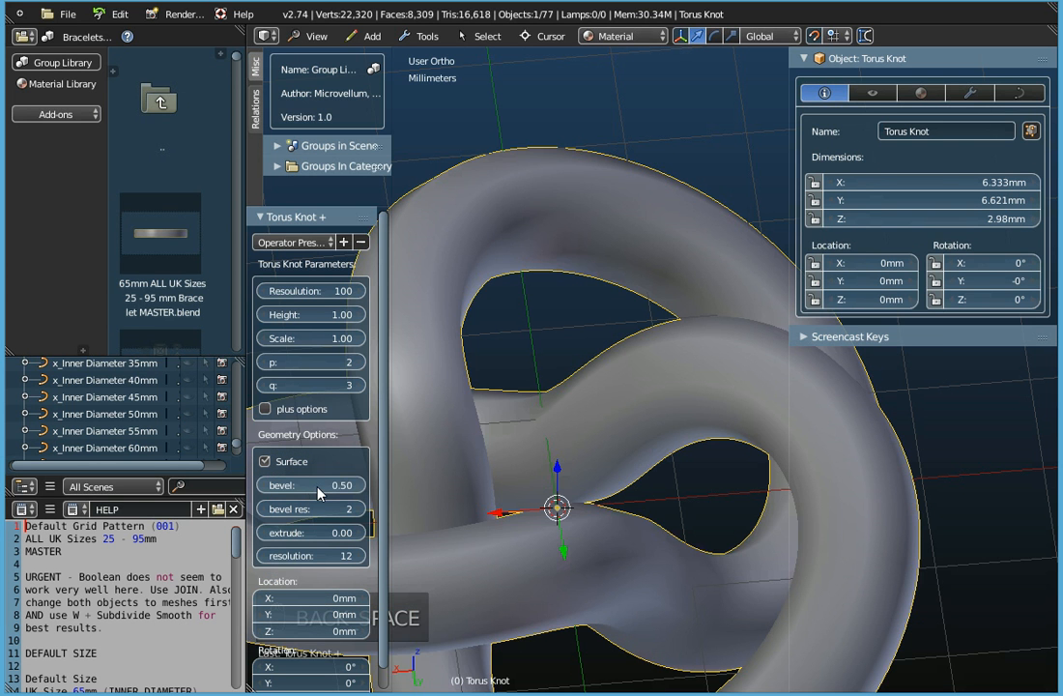
scroll(576, 351, "down", 2)
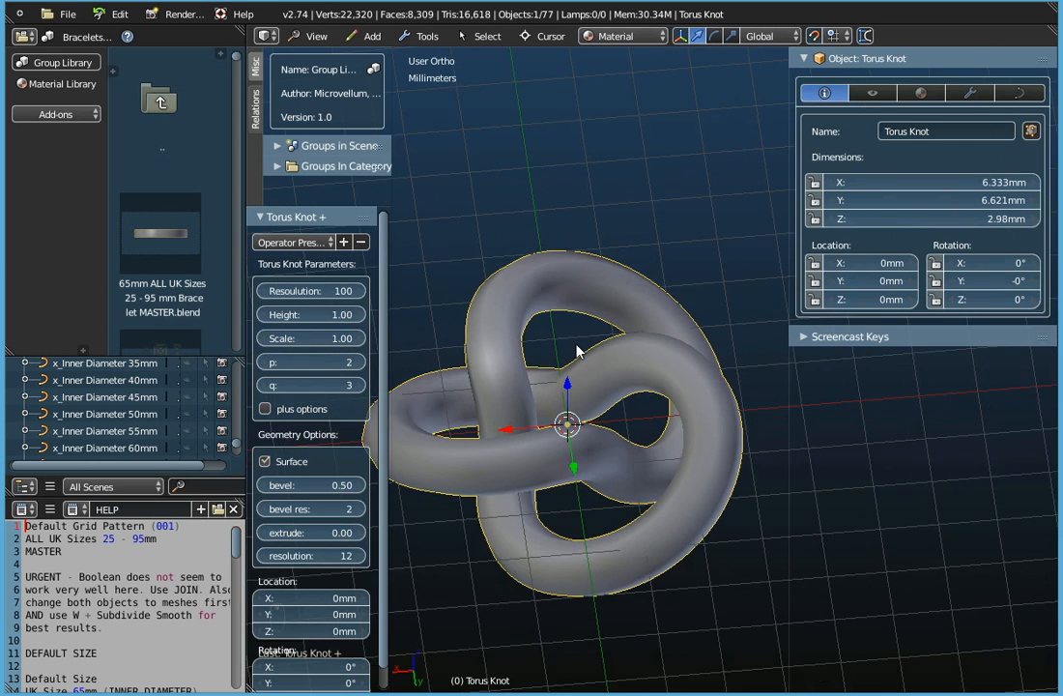
scroll(583, 325, "up", 2)
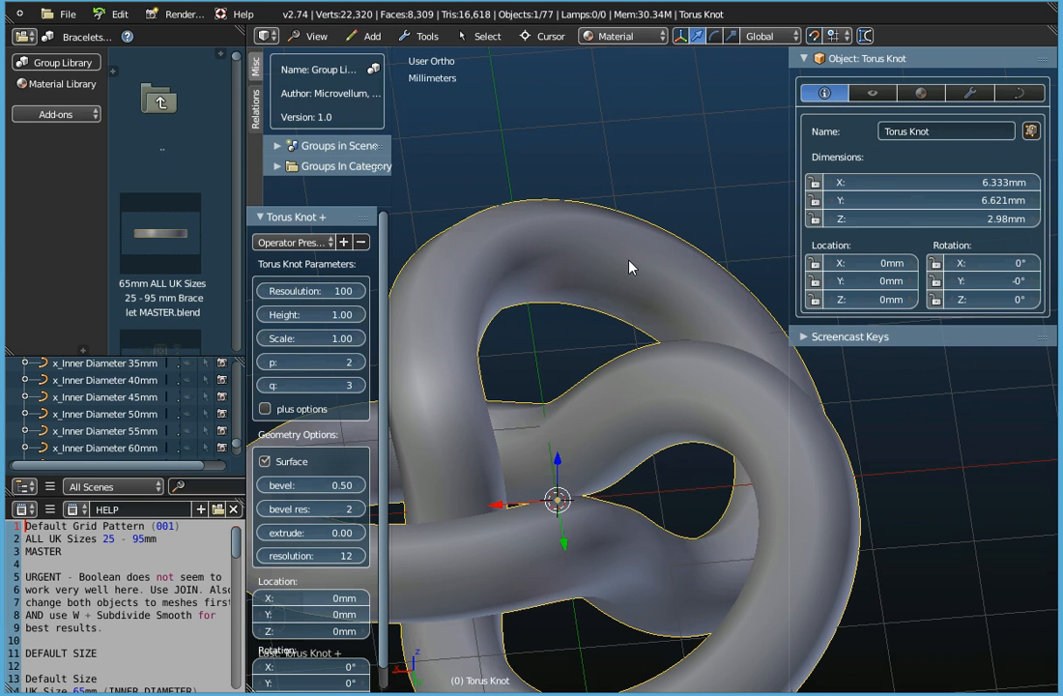
scroll(597, 337, "down", 1)
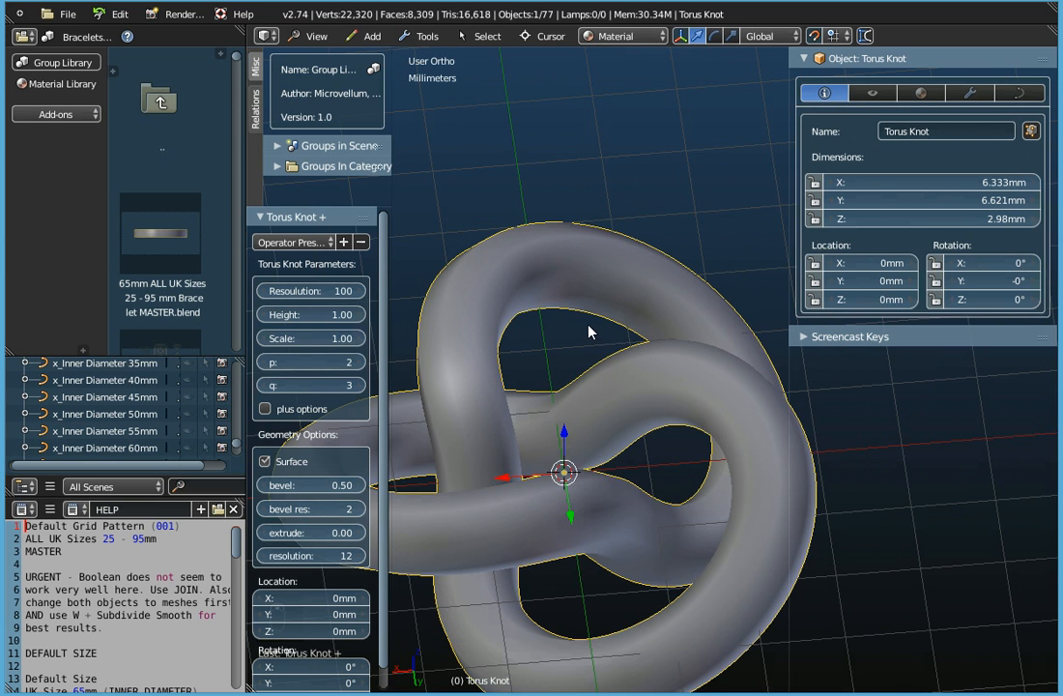
Lower the torus knot's bevel resolution to 0 and inspect the cross-section from another angle
left_click(262, 513)
left_click(262, 513)
middle_click_drag(465, 305, 528, 391)
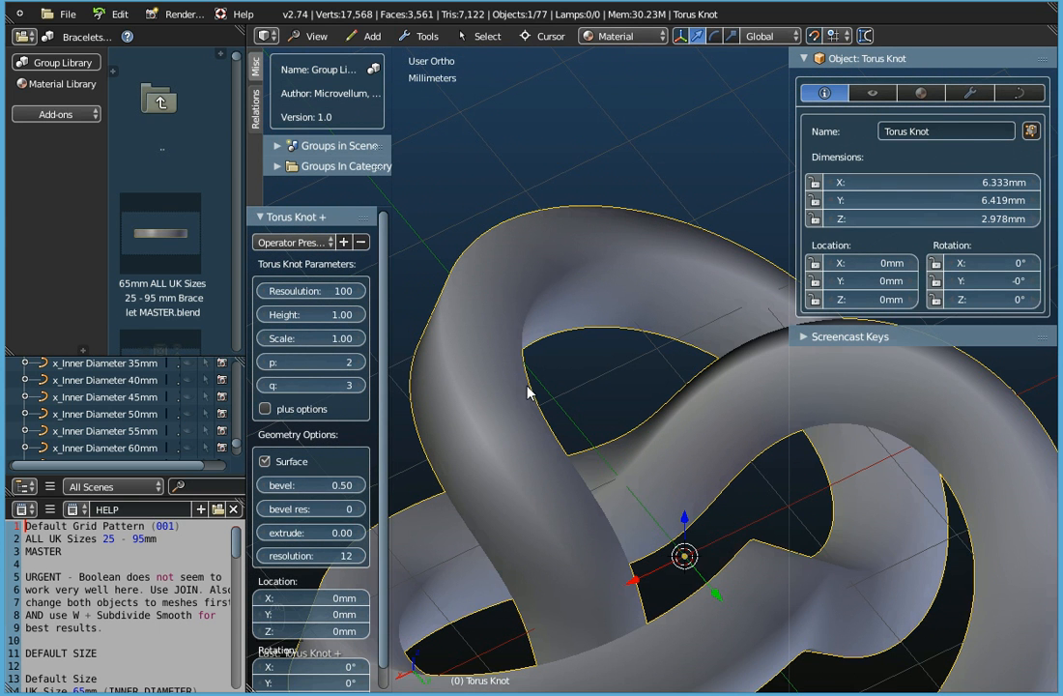
Raise the torus knot's bevel resolution to 4 and check the smoother tube from several angles
left_click(359, 515)
left_click(359, 515)
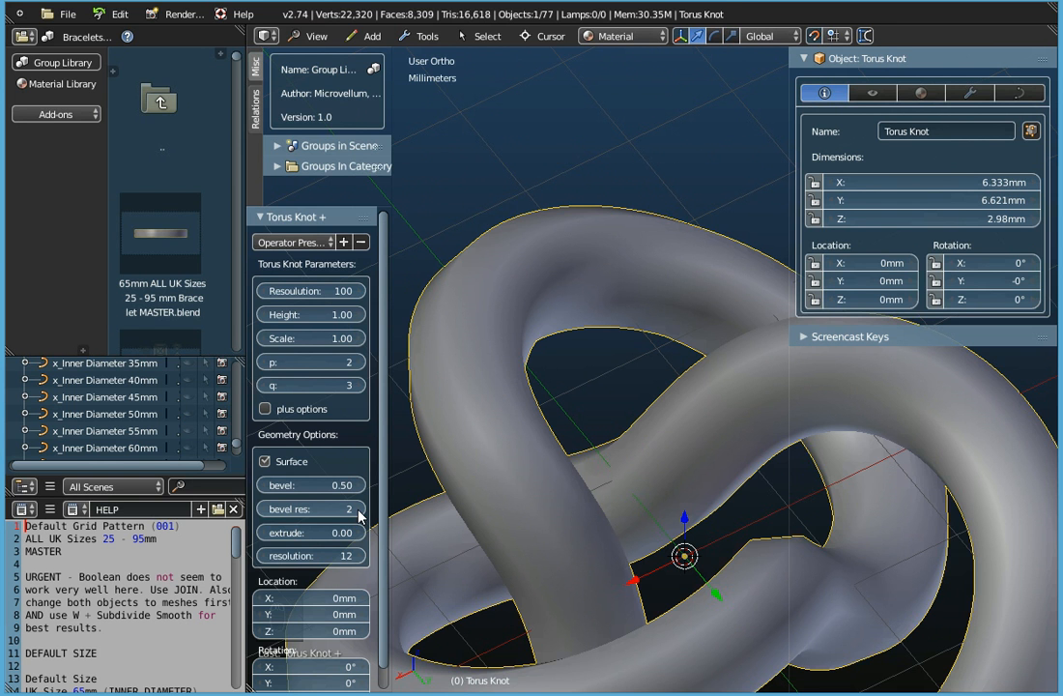
left_click(360, 515)
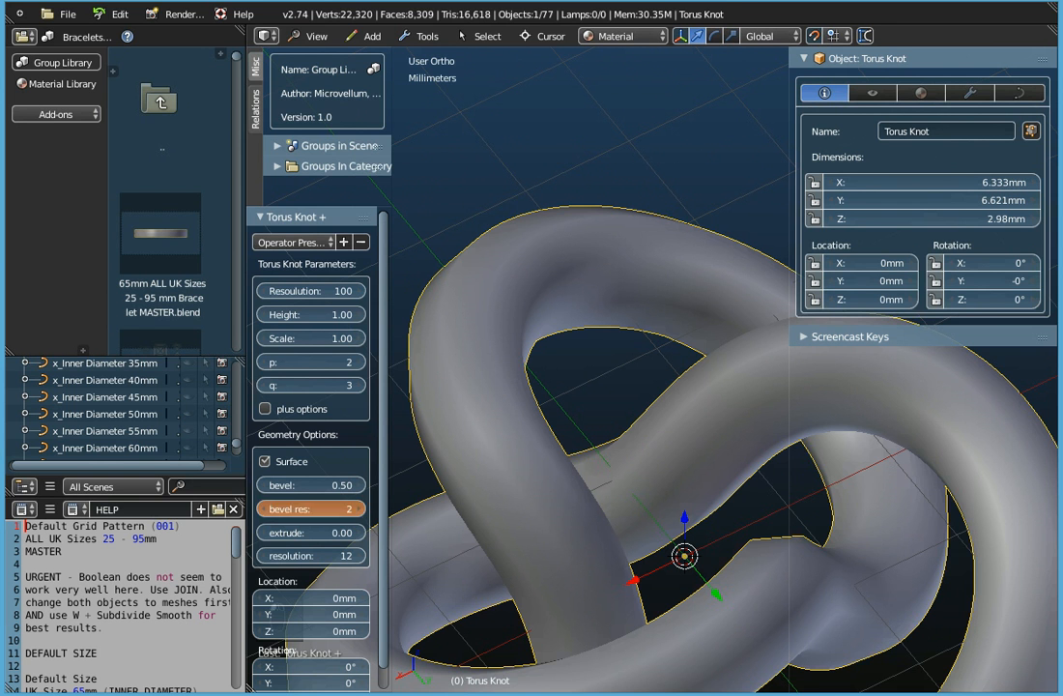
left_click(360, 515)
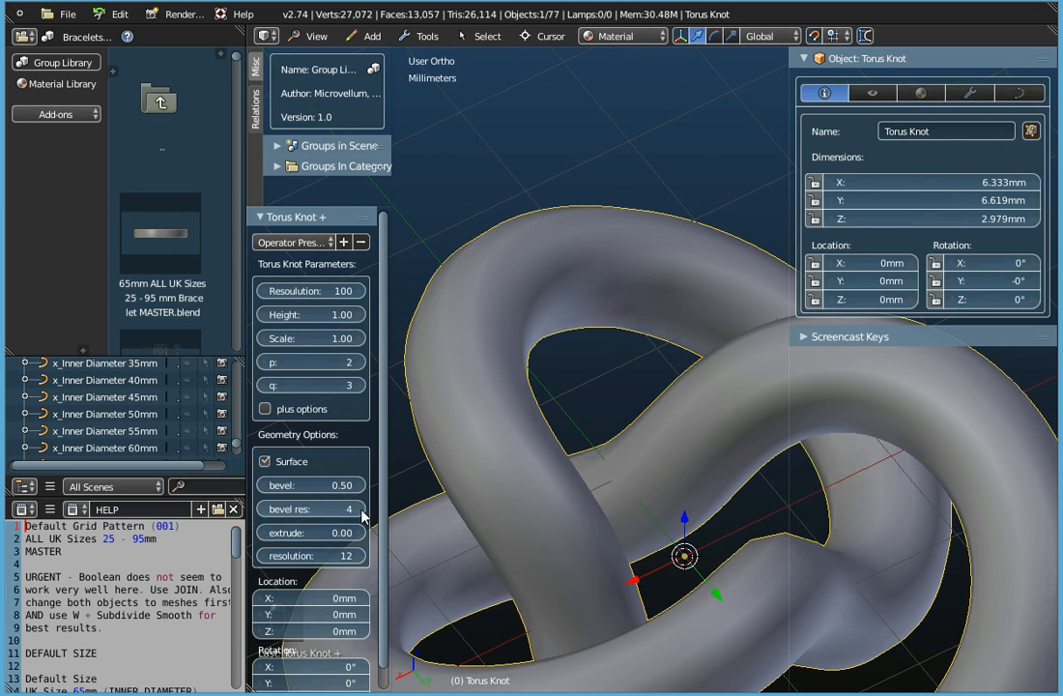
scroll(594, 365, "down", 3)
middle_click_drag(607, 364, 553, 400)
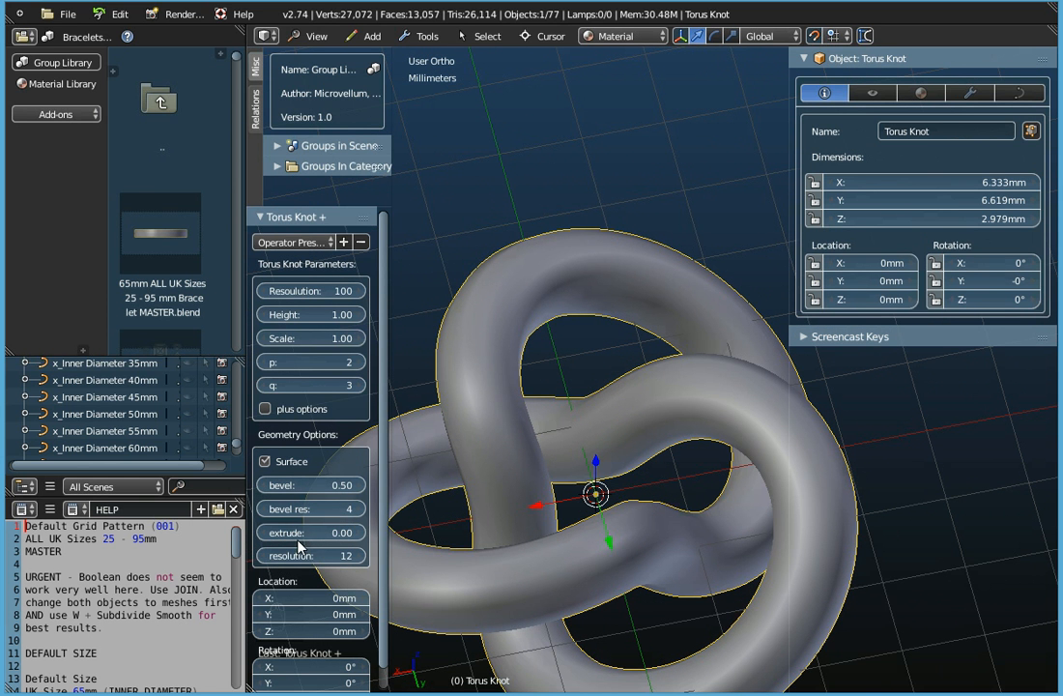
middle_click_drag(552, 427, 572, 409)
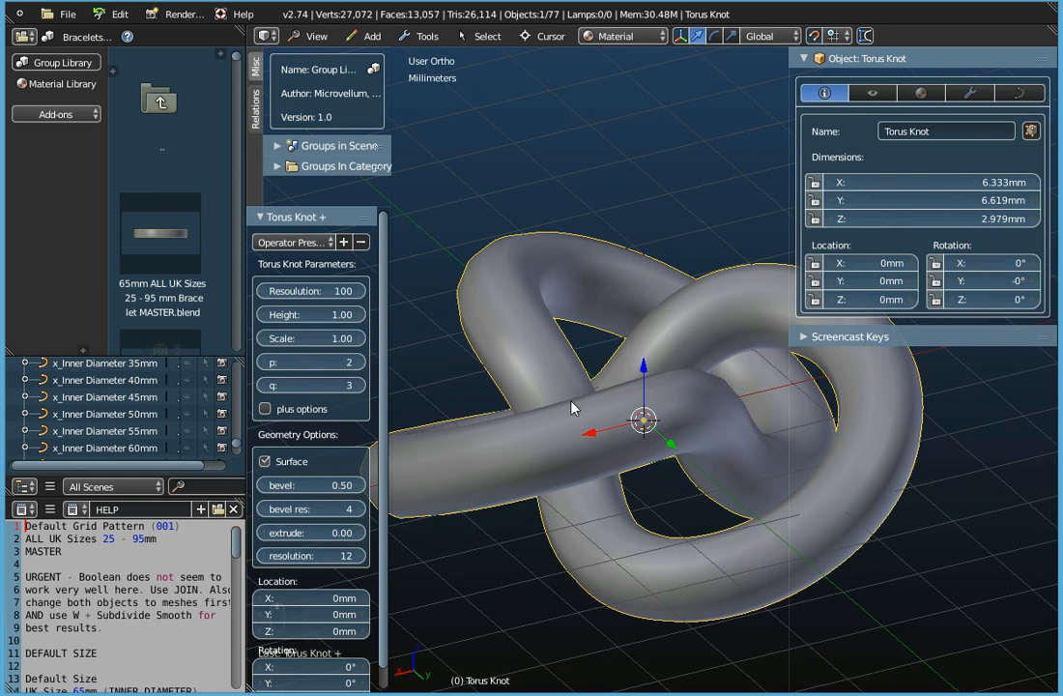
Reduce the torus knot's number of curve points by setting its parameter resolution to 11
scroll(572, 401, "down", 2)
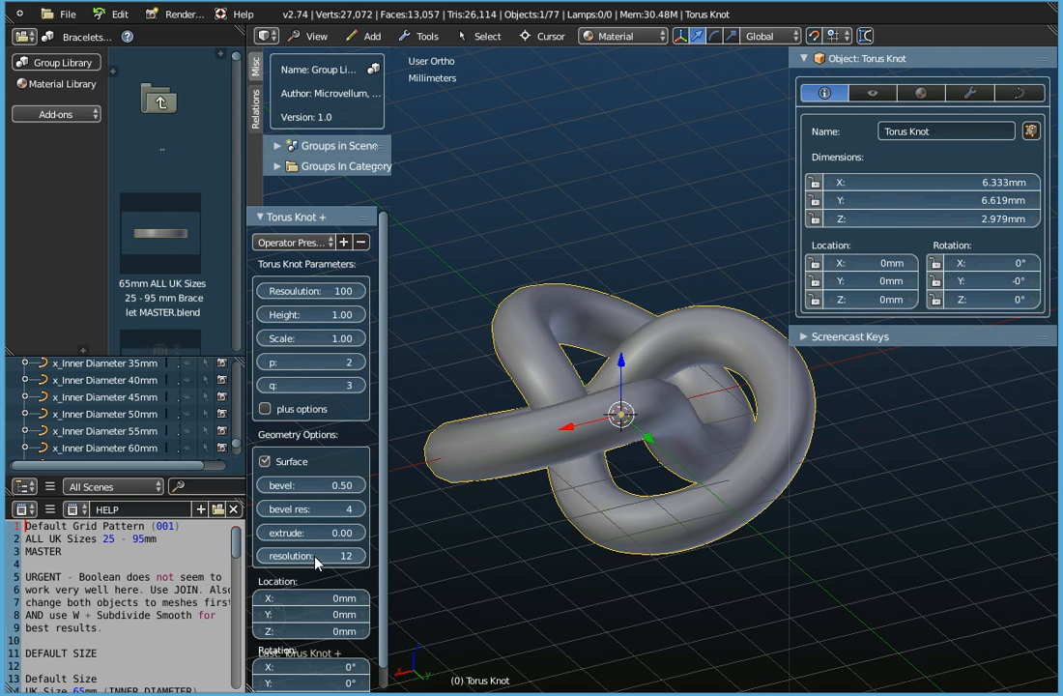
scroll(563, 426, "up", 2)
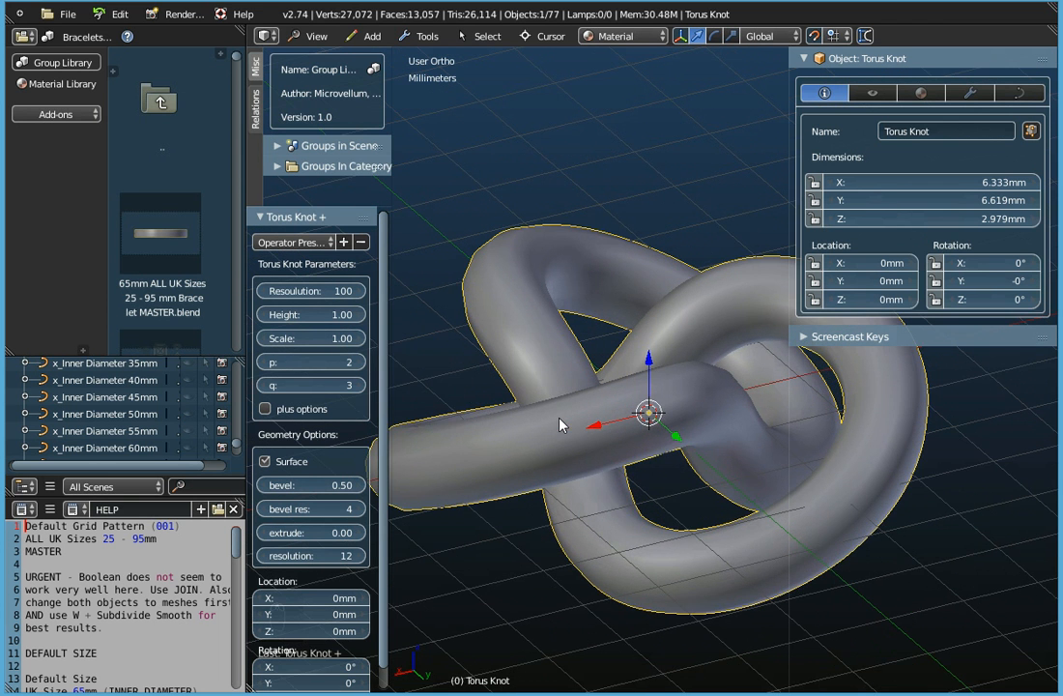
middle_click_drag(565, 454, 565, 469)
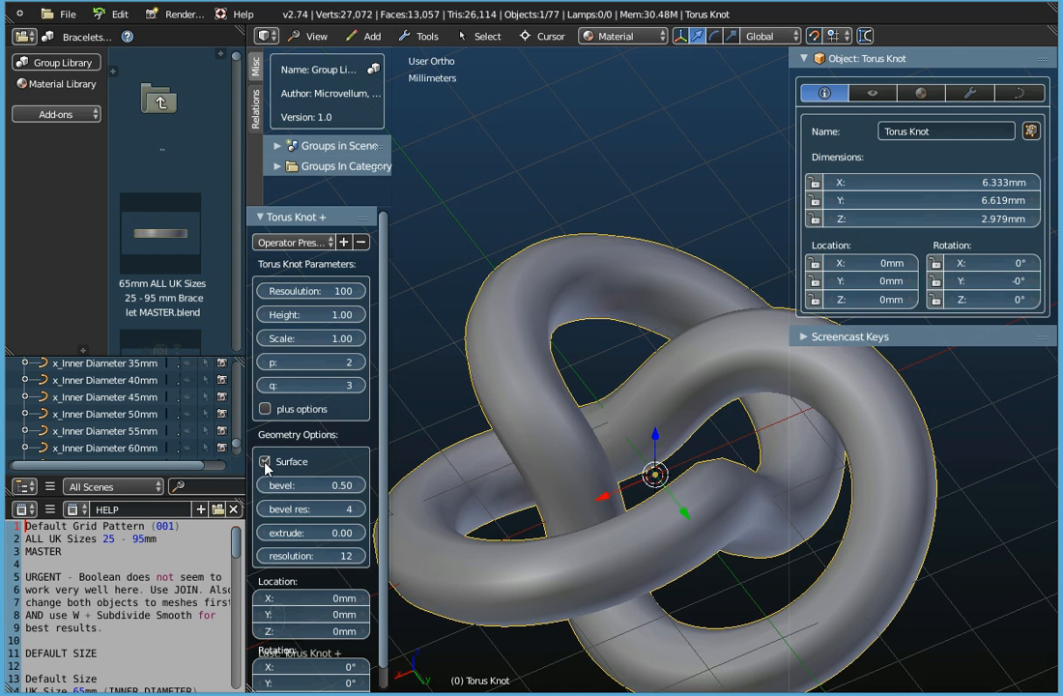
left_click(333, 290)
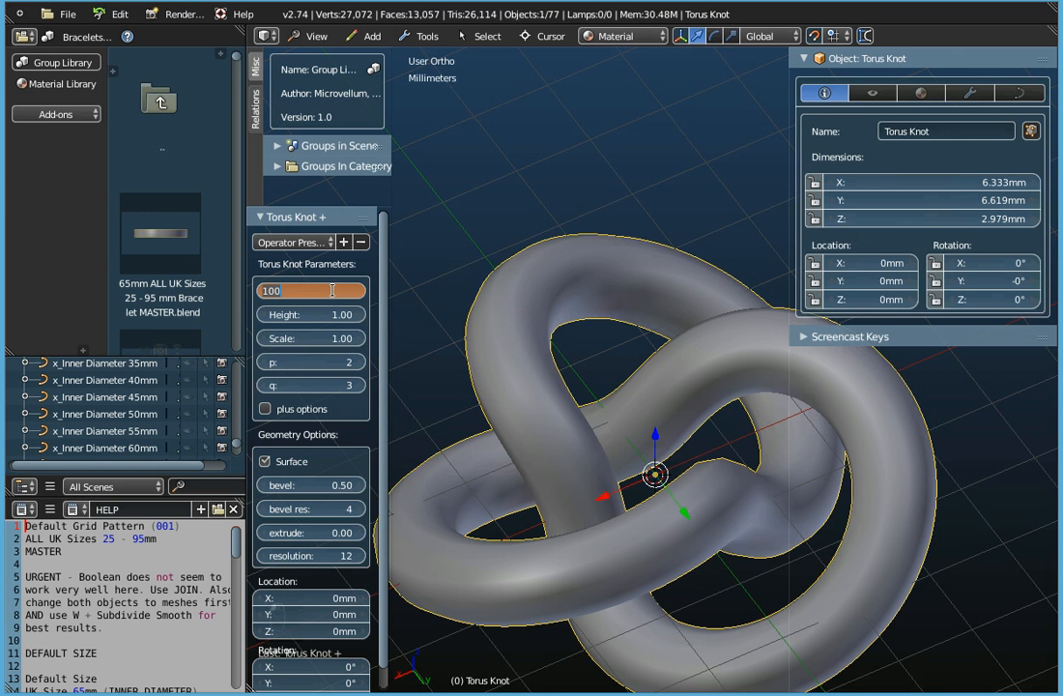
type("11")
key("Return")
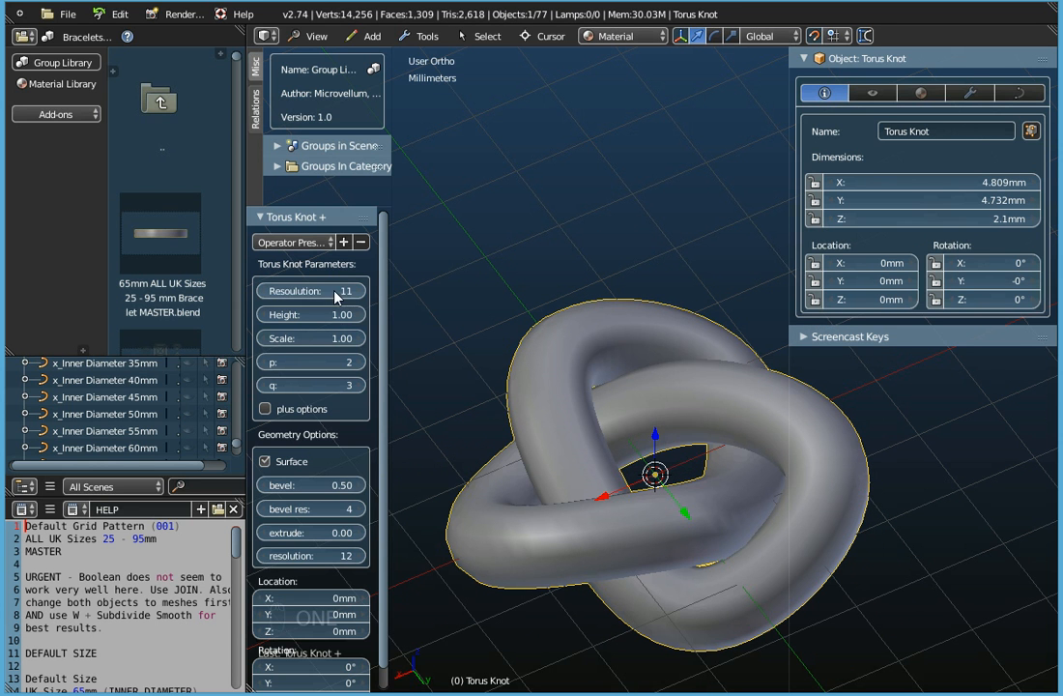
Lower the torus knot's geometry resolution to 4 and look closely at the coarser surface
left_click(263, 557)
left_click(263, 557)
left_click(263, 557)
left_click(263, 557)
left_click(263, 557)
left_click(263, 557)
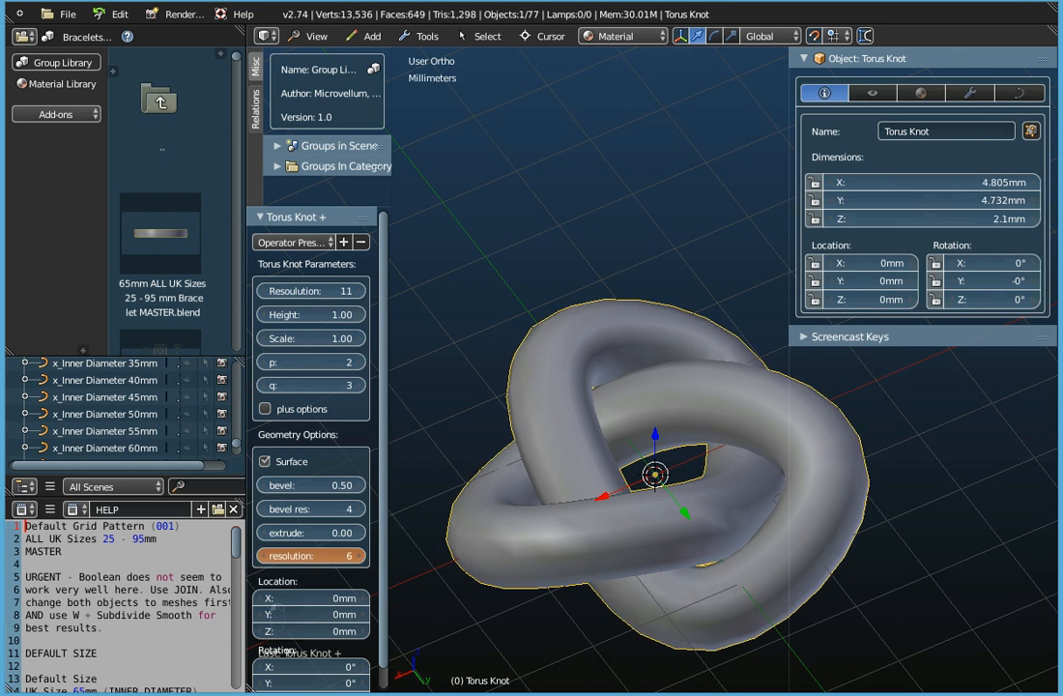
left_click(263, 556)
left_click(263, 557)
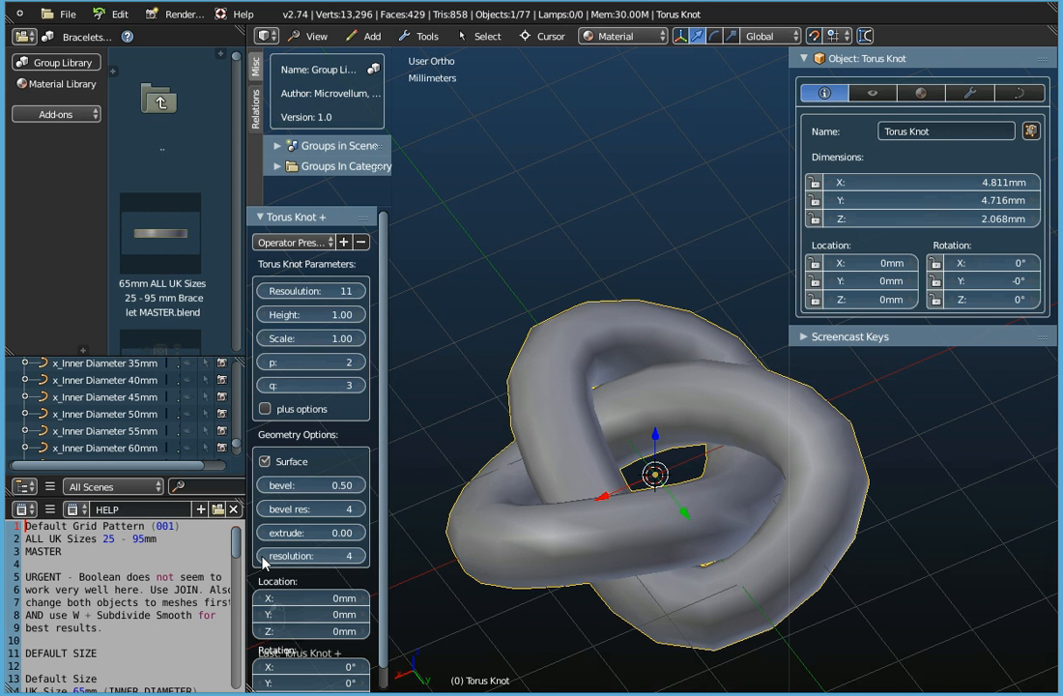
scroll(665, 576, "up", 1)
middle_click_drag(665, 576, 645, 481, "shift")
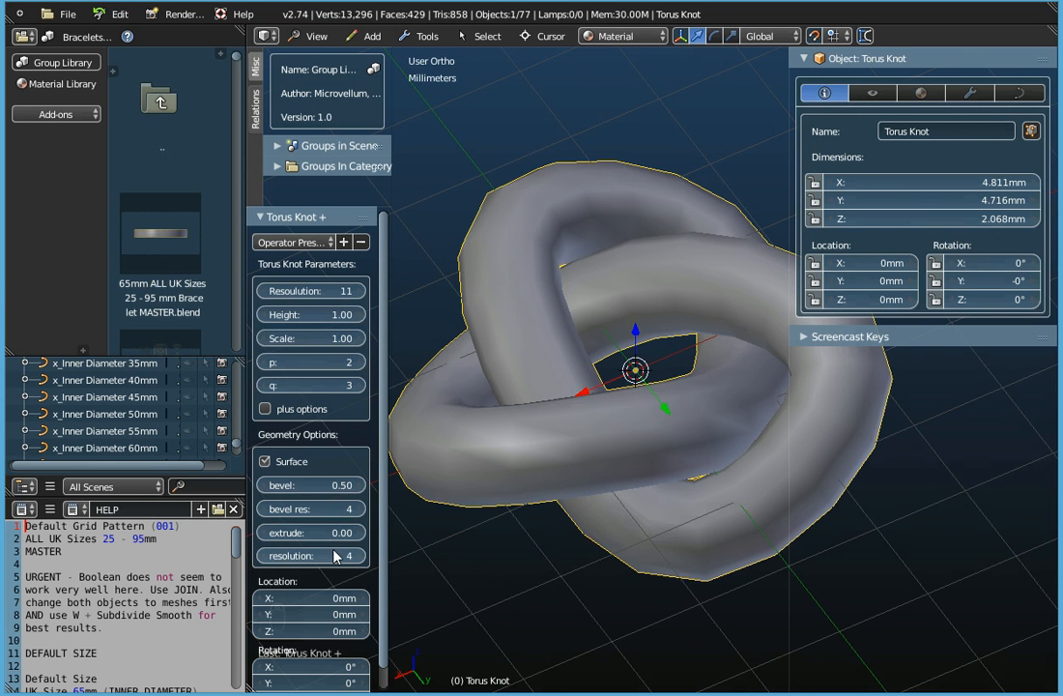
Set the torus knot's bevel to 0 so only the bare curve is left, and view it up close
scroll(562, 460, "down", 2)
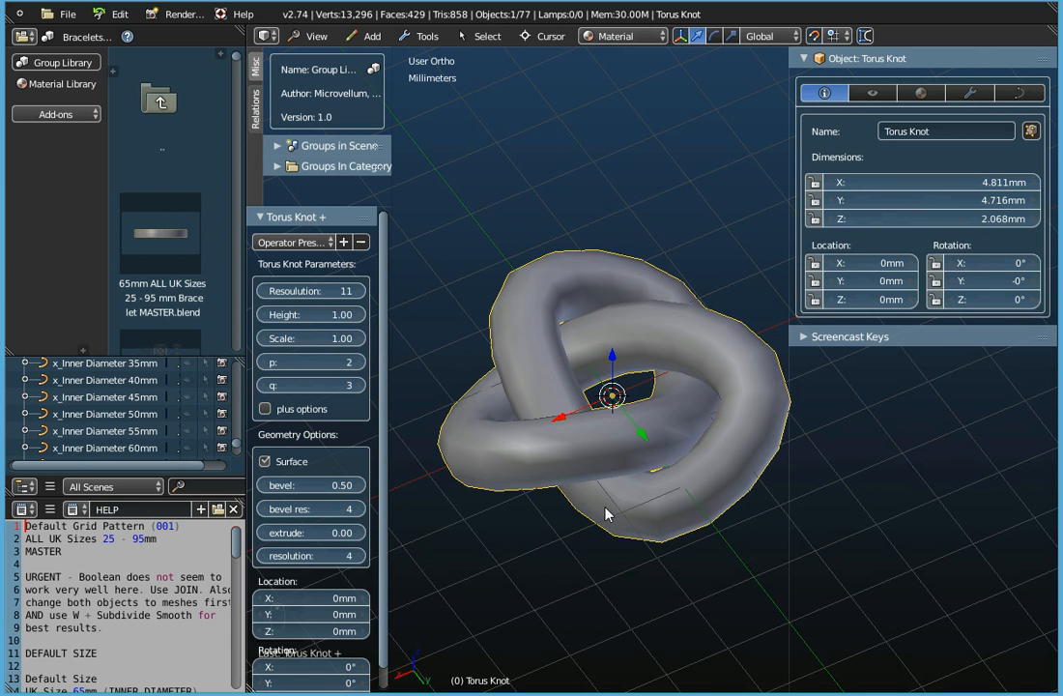
left_click_drag(320, 485, 276, 485)
left_click(315, 484)
type("0")
key("Return")
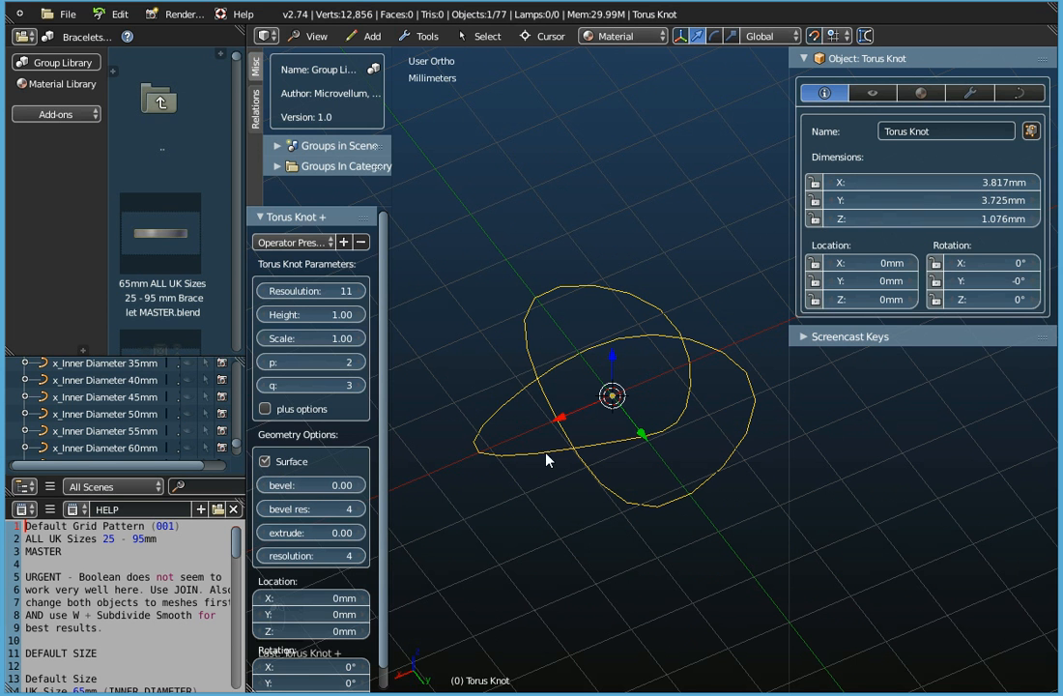
scroll(578, 444, "up", 4)
mouse_move(576, 446)
middle_mouse_down()
mouse_move(601, 392)
mouse_move(578, 436)
middle_mouse_up()
scroll(578, 435, "down", 2)
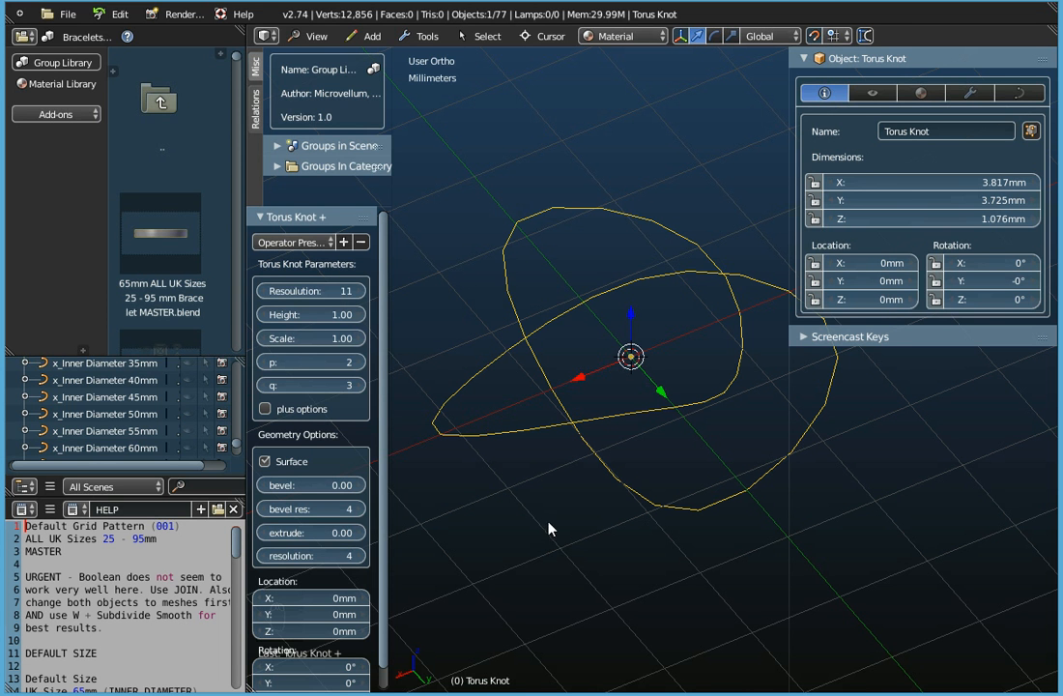
Enter Edit Mode on the torus knot and select its control points one by one around the loop
key("Tab")
scroll(561, 521, "down", 1)
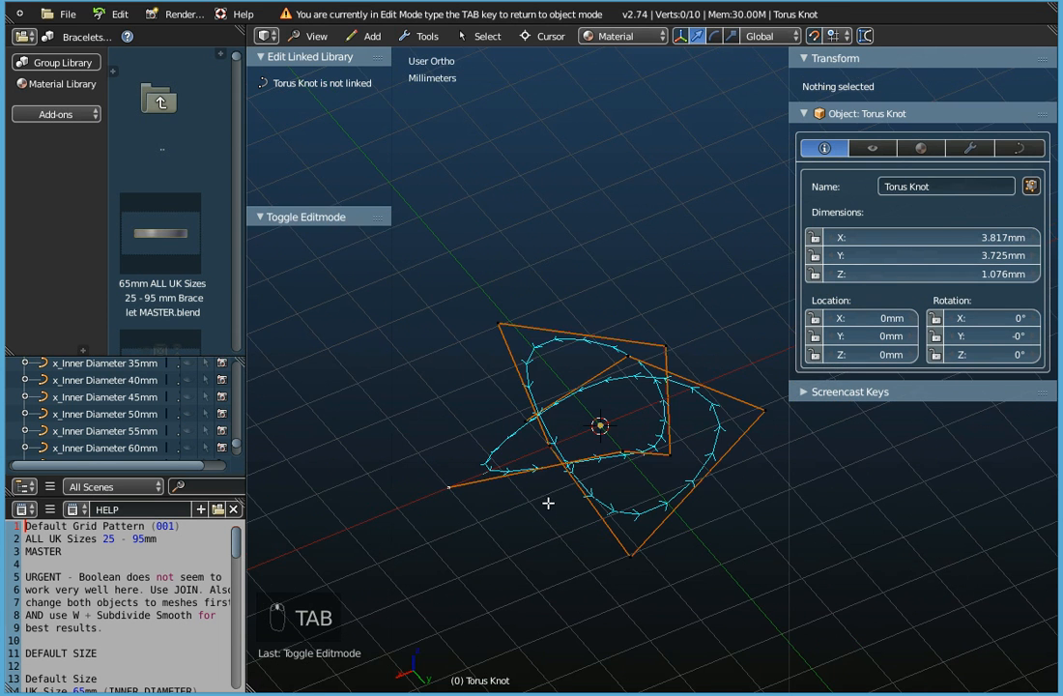
middle_click_drag(548, 502, 507, 468, "shift")
right_click(398, 437)
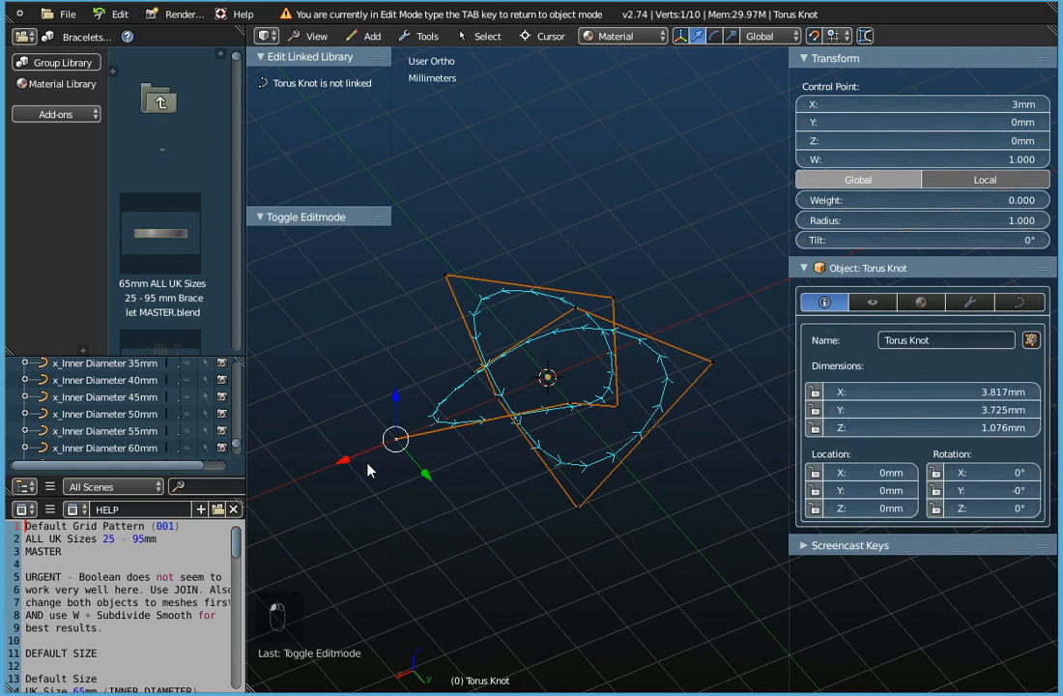
right_click(563, 401)
right_click(616, 406)
right_click(613, 297)
right_click(447, 275)
right_click(497, 396)
right_click(566, 502)
right_click(703, 361)
right_click(580, 305)
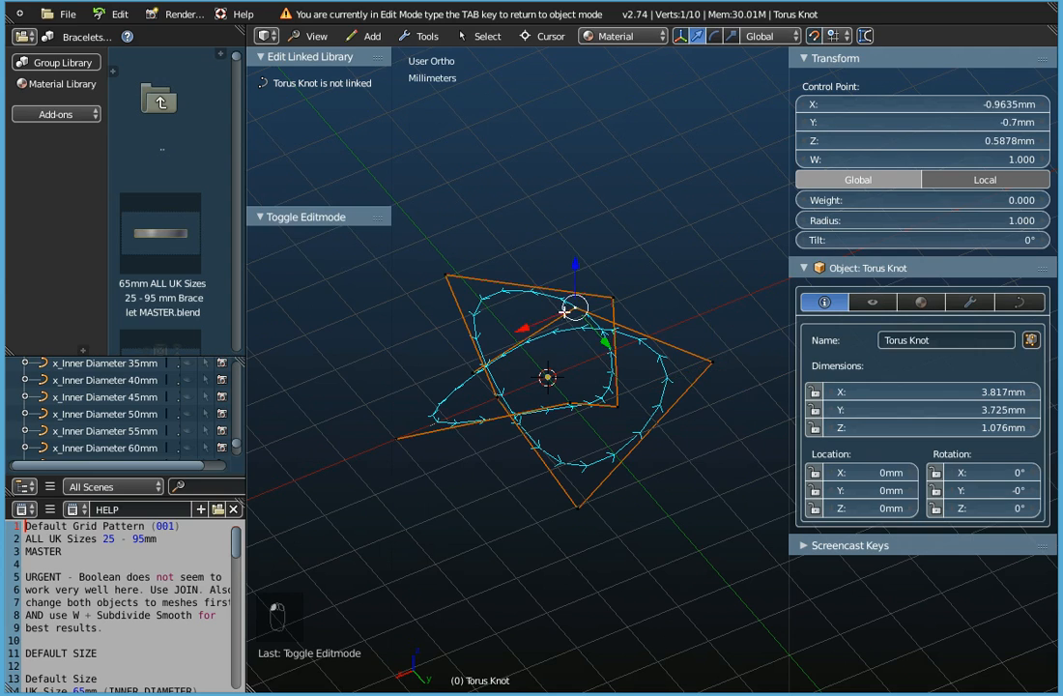
right_click(468, 371)
Trace the knot's control points again from a higher view, starting at the tip on the X axis
middle_click_drag(572, 450, 574, 483)
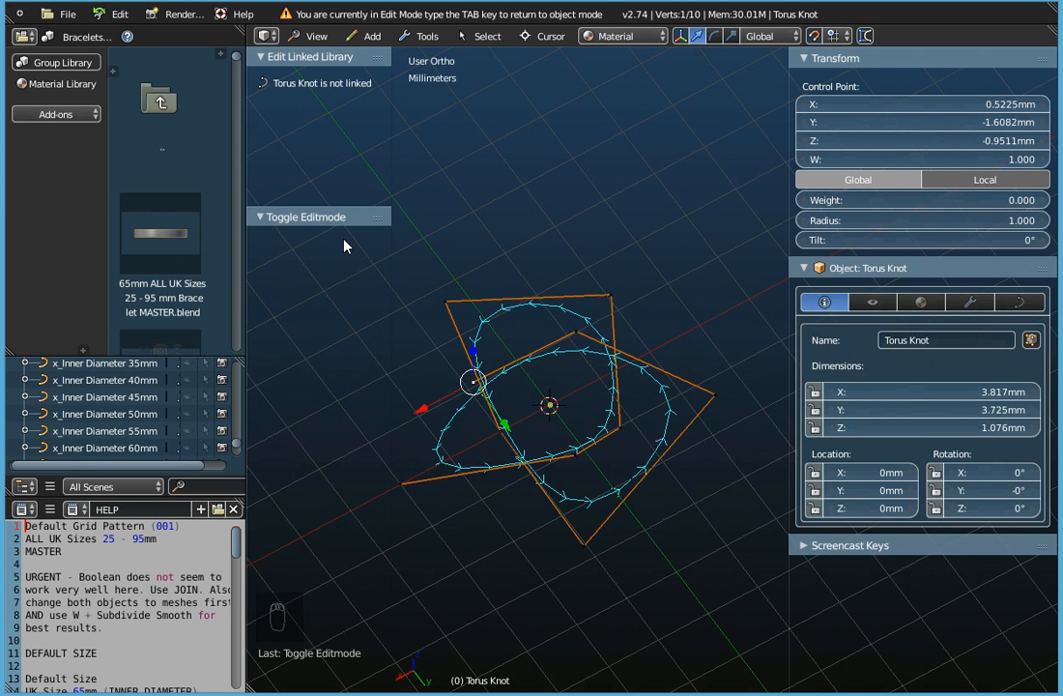
right_click(402, 483)
right_click(571, 462)
right_click(623, 429)
right_click(629, 287)
right_click(438, 295)
right_click(503, 431)
right_click(595, 546)
right_click(711, 399)
Select two adjacent outer control points together to examine the segment between them, and return to Object Mode
middle_click_drag(610, 482, 633, 423)
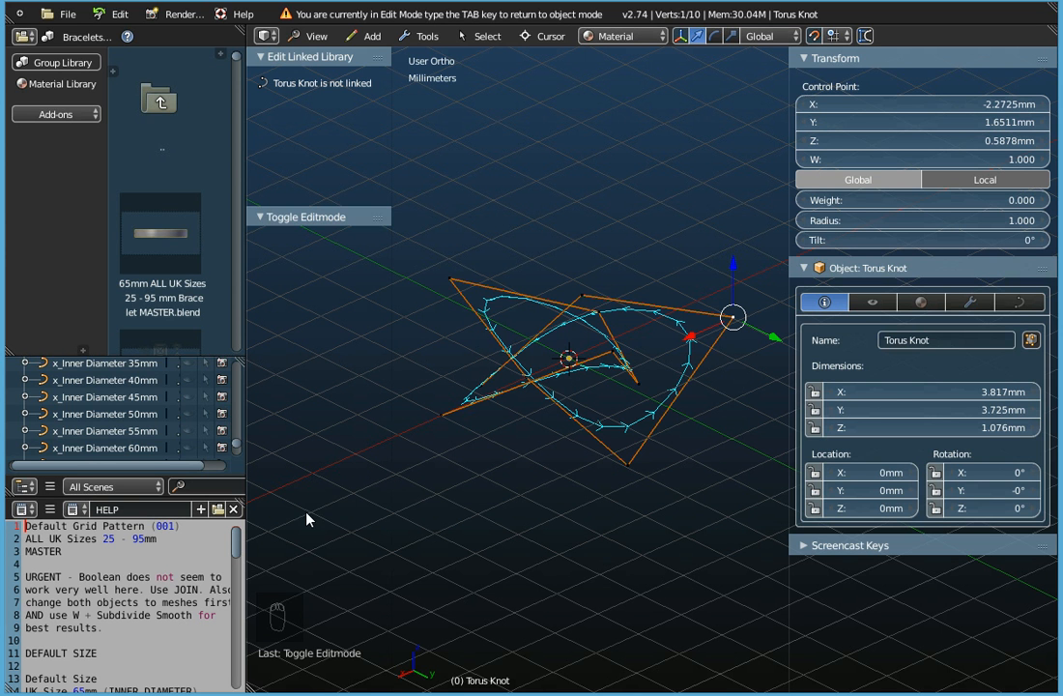
right_click(626, 466)
right_click(737, 315)
right_click(637, 458, "shift")
middle_click_drag(685, 489, 642, 451)
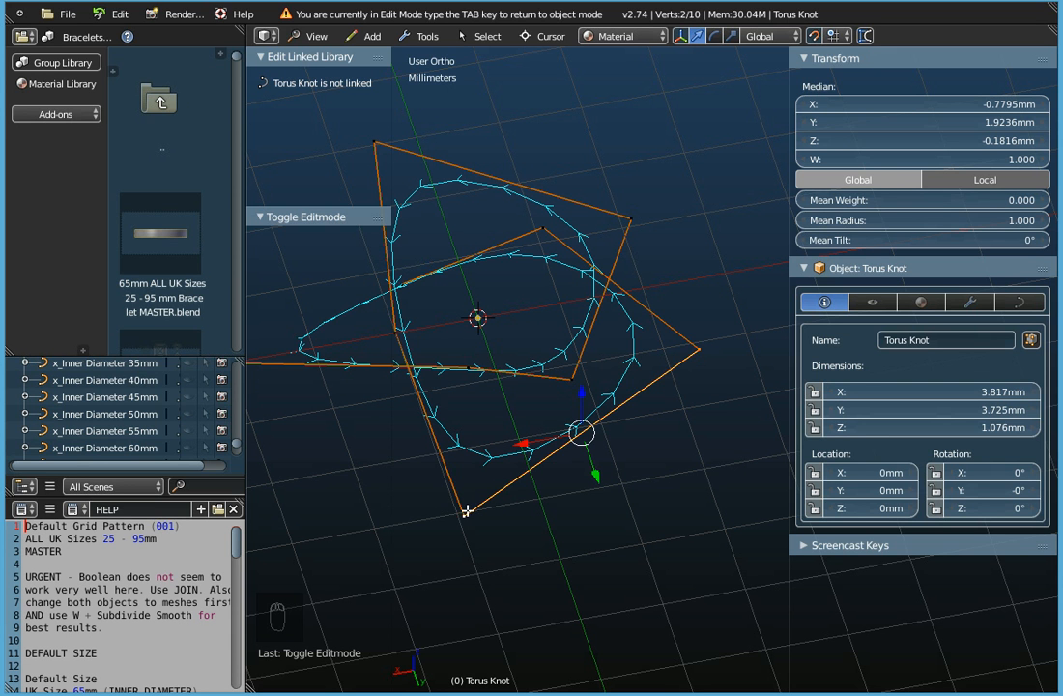
scroll(566, 496, "down", 3)
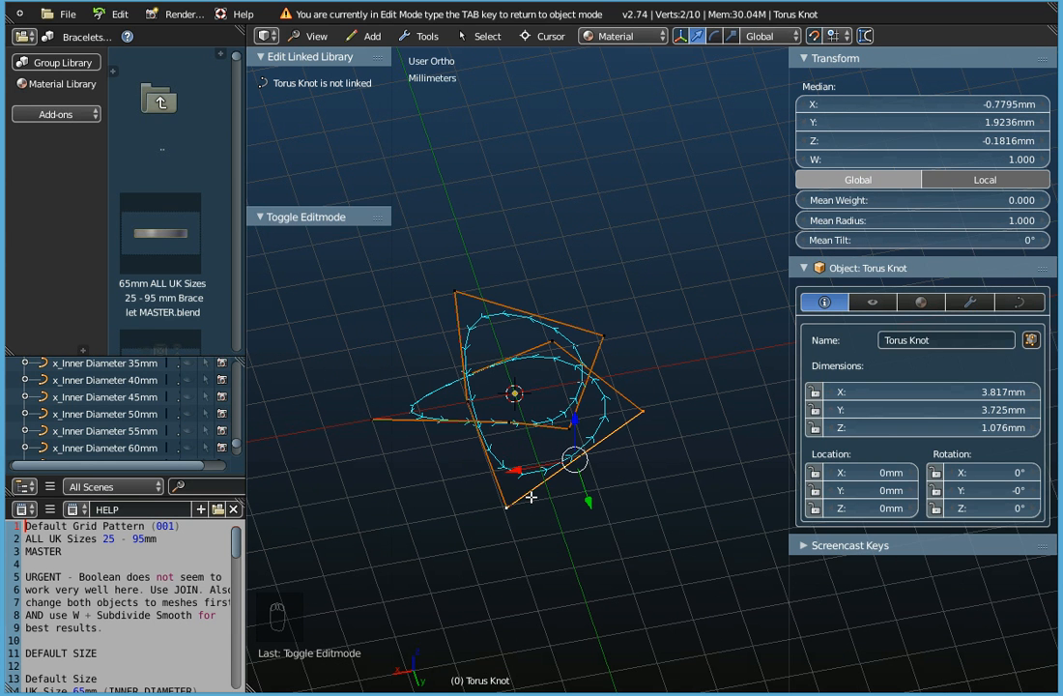
key("Tab")
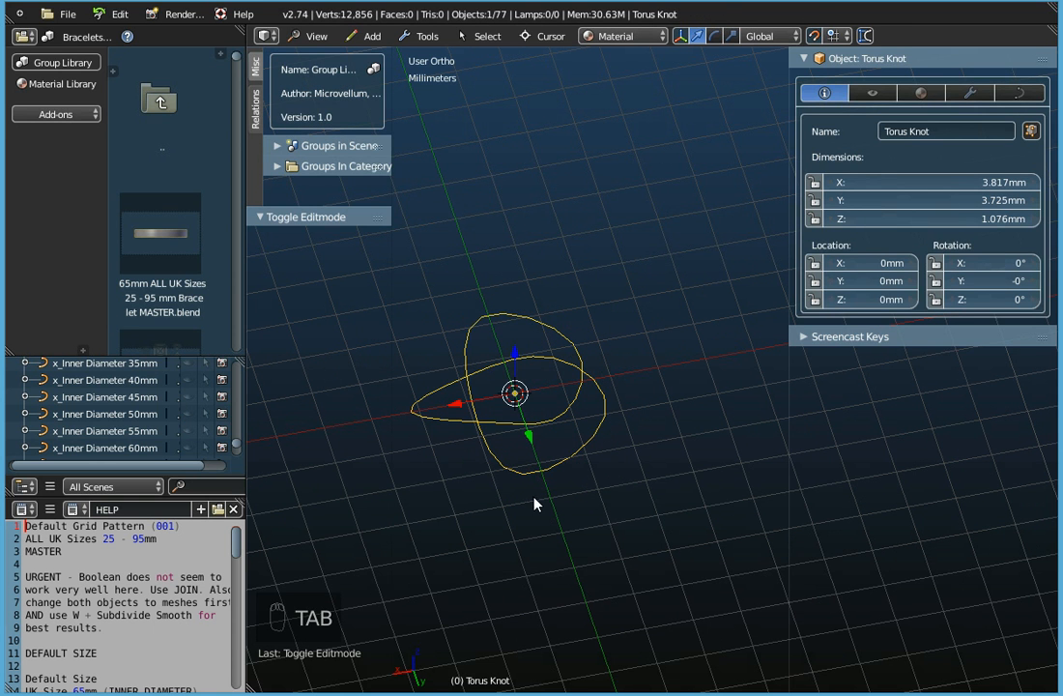
Delete the torus knot and add a new Torus Knot Plus curve in its place
key("x")
left_click(537, 484)
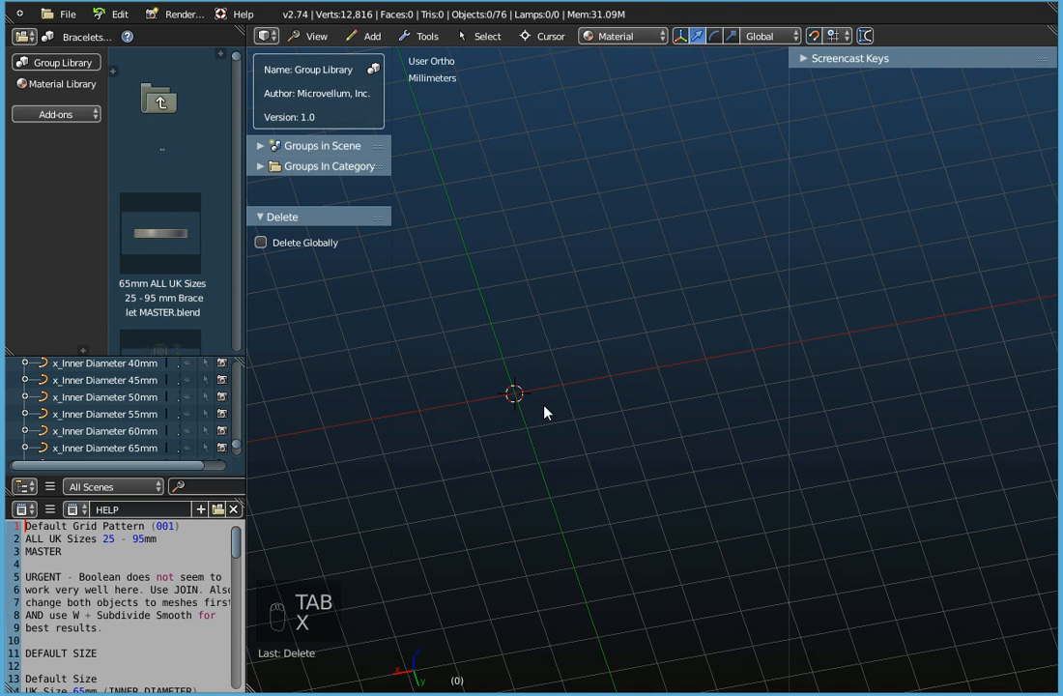
left_click(372, 36)
mouse_move(382, 74)
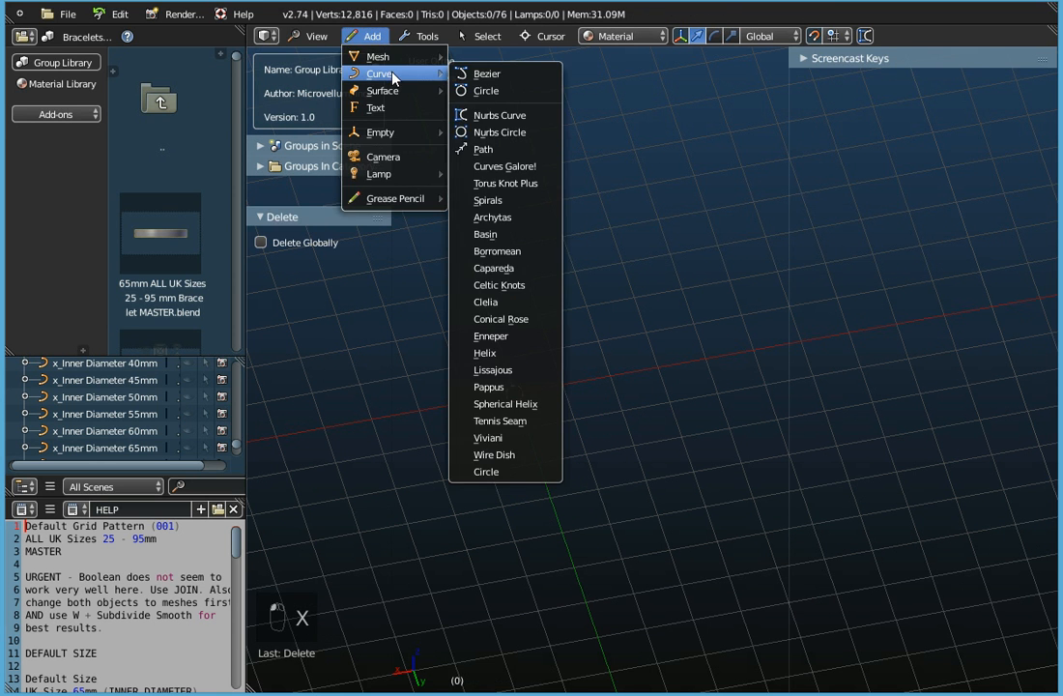
left_click(508, 183)
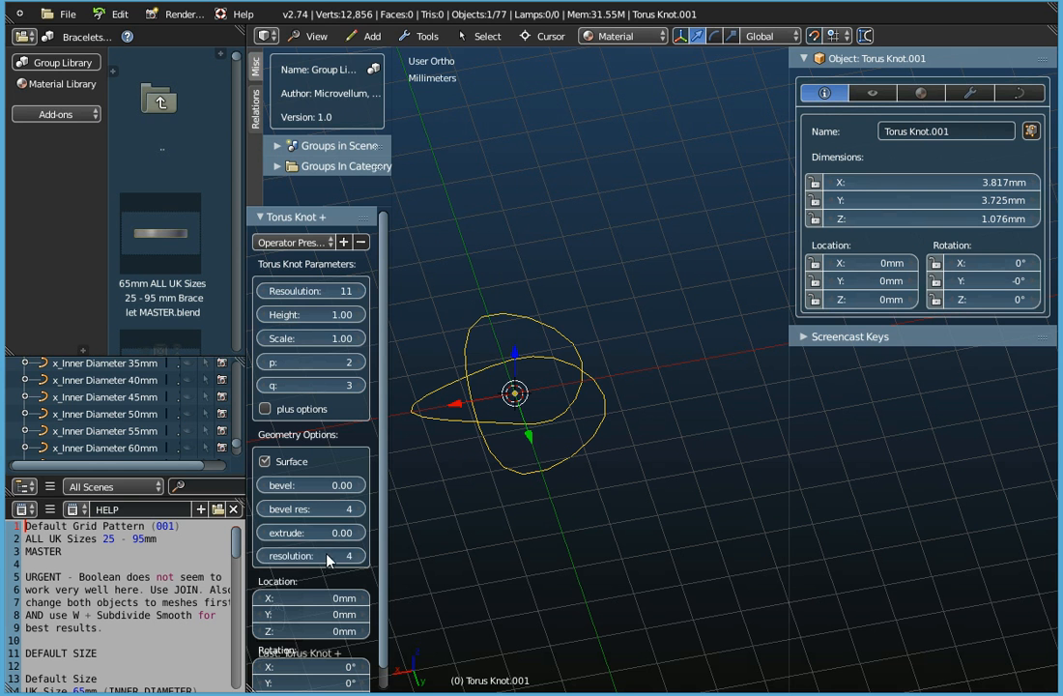
middle_click_drag(490, 498, 559, 455, "shift")
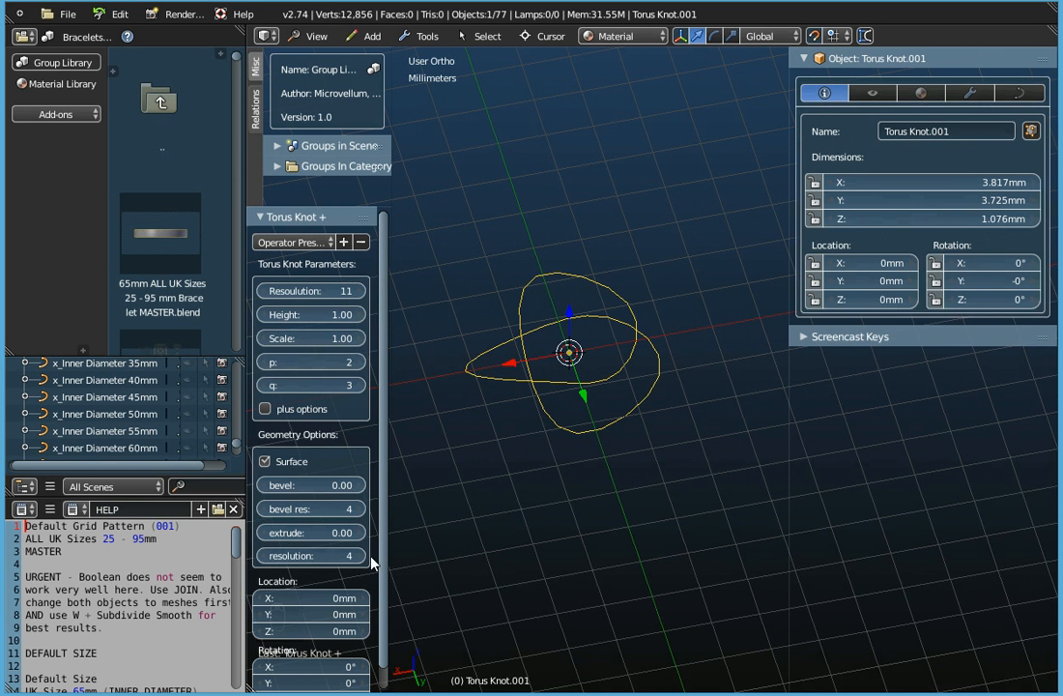
Set the torus knot's curve resolution to 15 and enter Edit Mode on it
left_click_drag(359, 564, 415, 563)
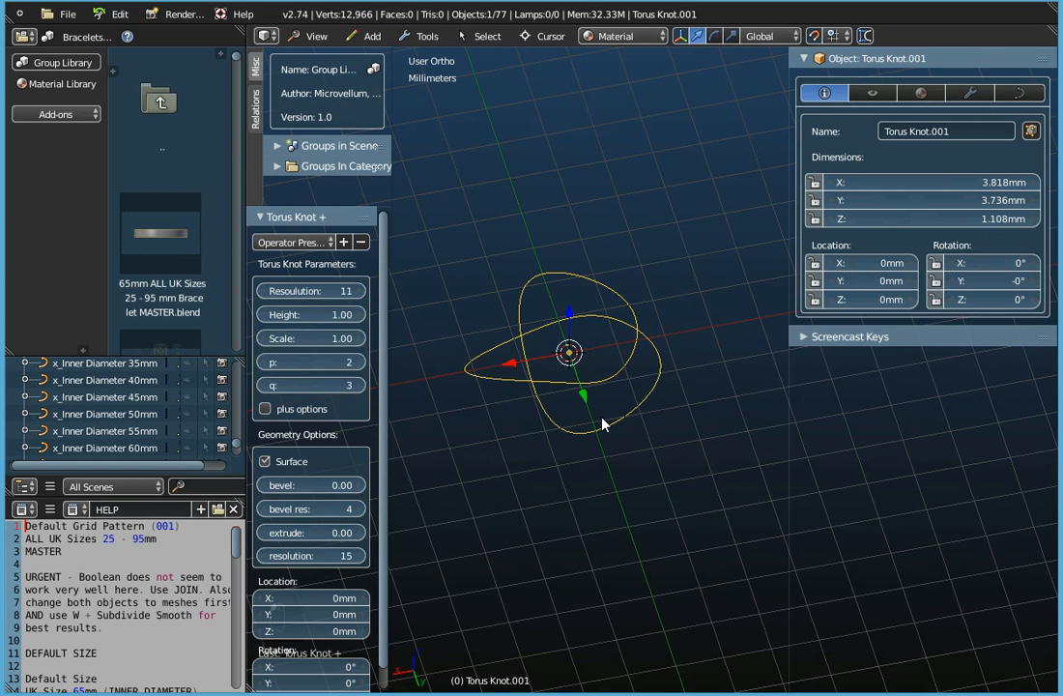
key("Tab")
scroll(601, 420, "up", 3)
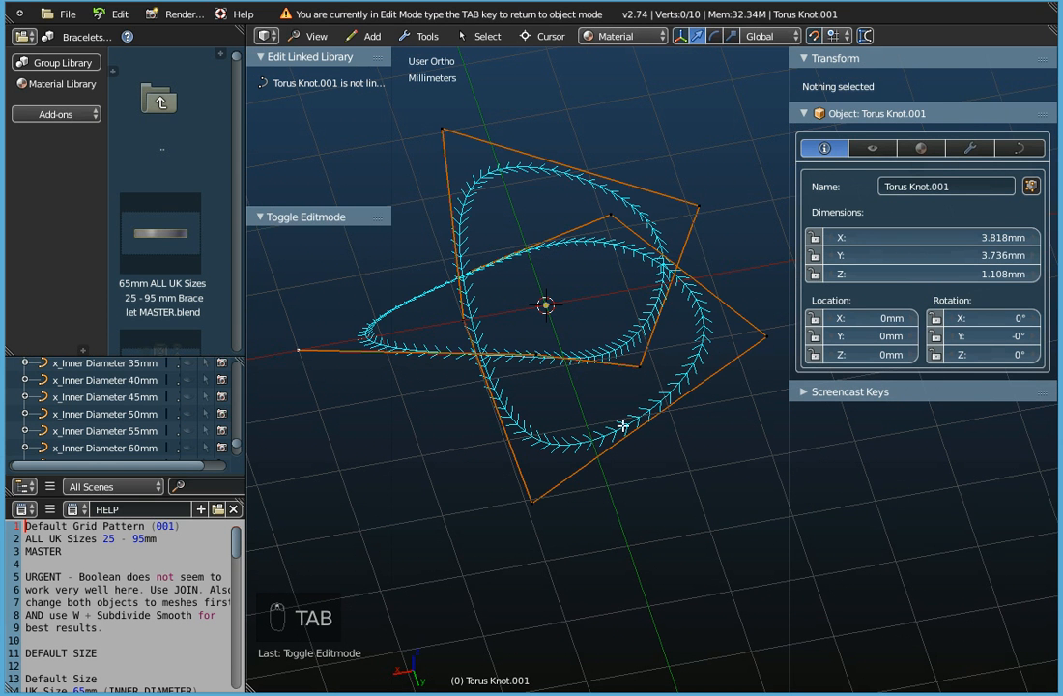
Select two adjacent outer control points to inspect the finer segment between them, and leave Edit Mode
right_click(532, 501)
right_click(766, 336, "shift")
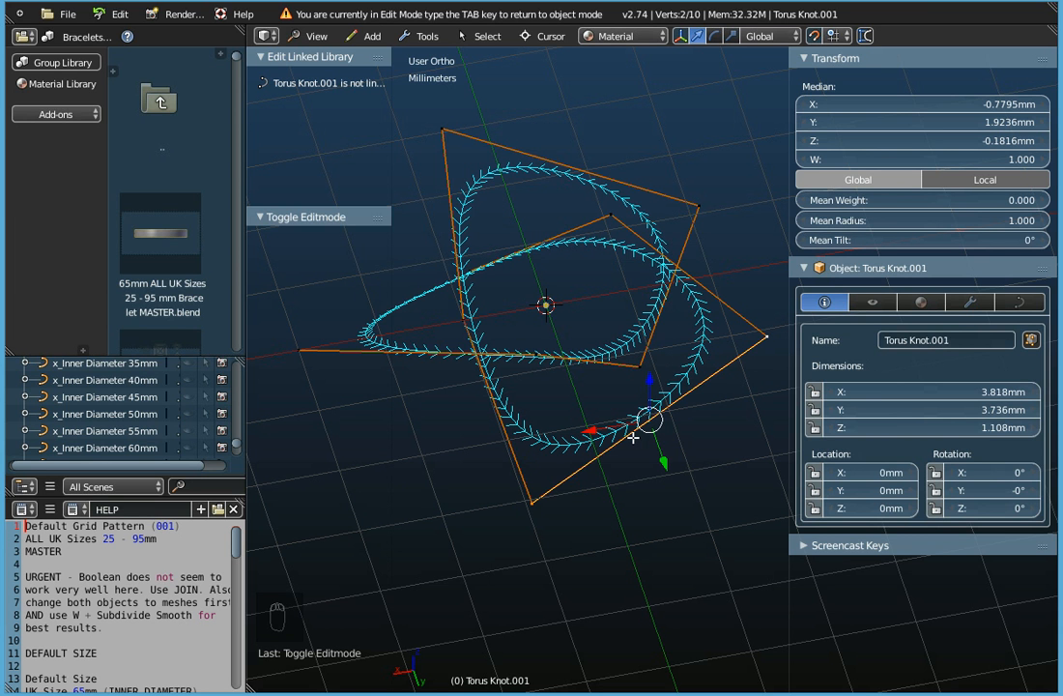
middle_click_drag(586, 444, 573, 406)
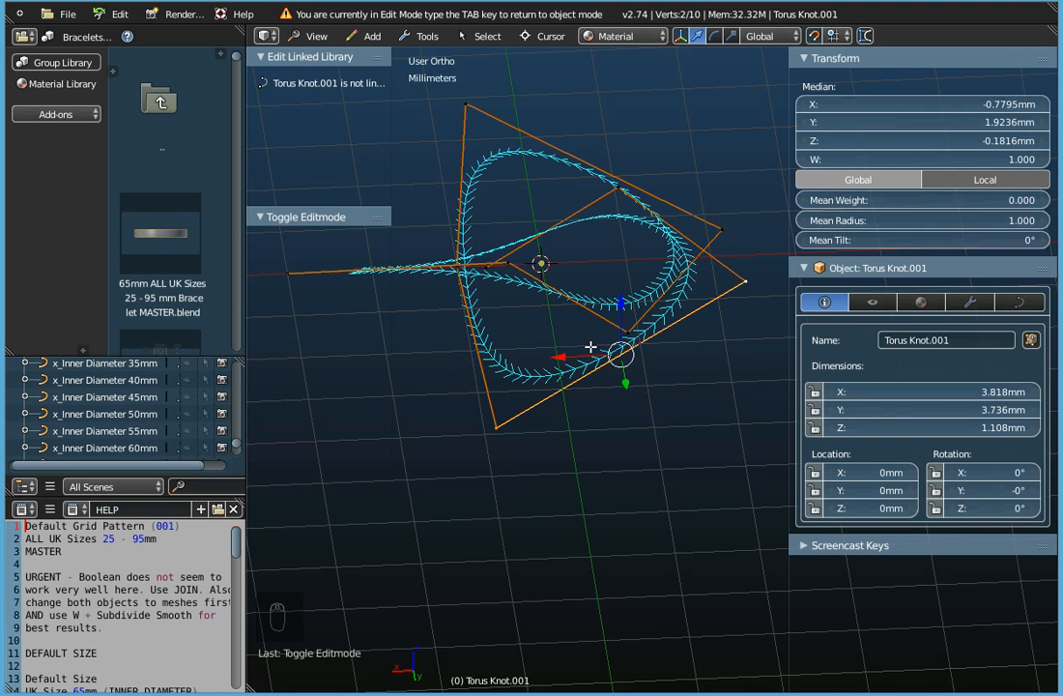
scroll(572, 407, "down", 2)
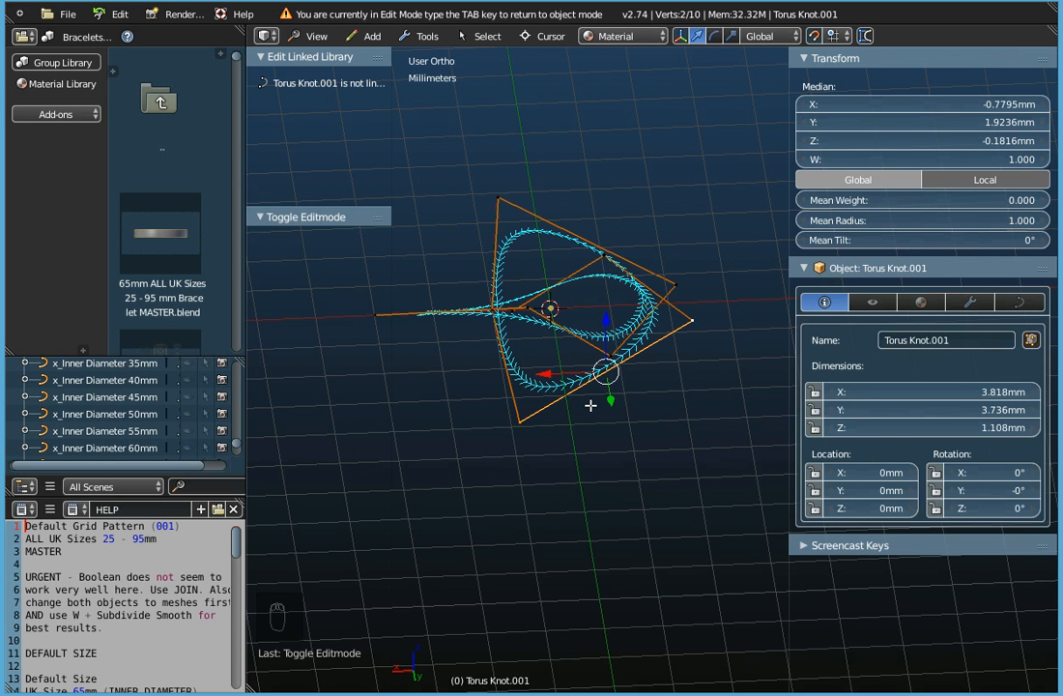
key("Tab")
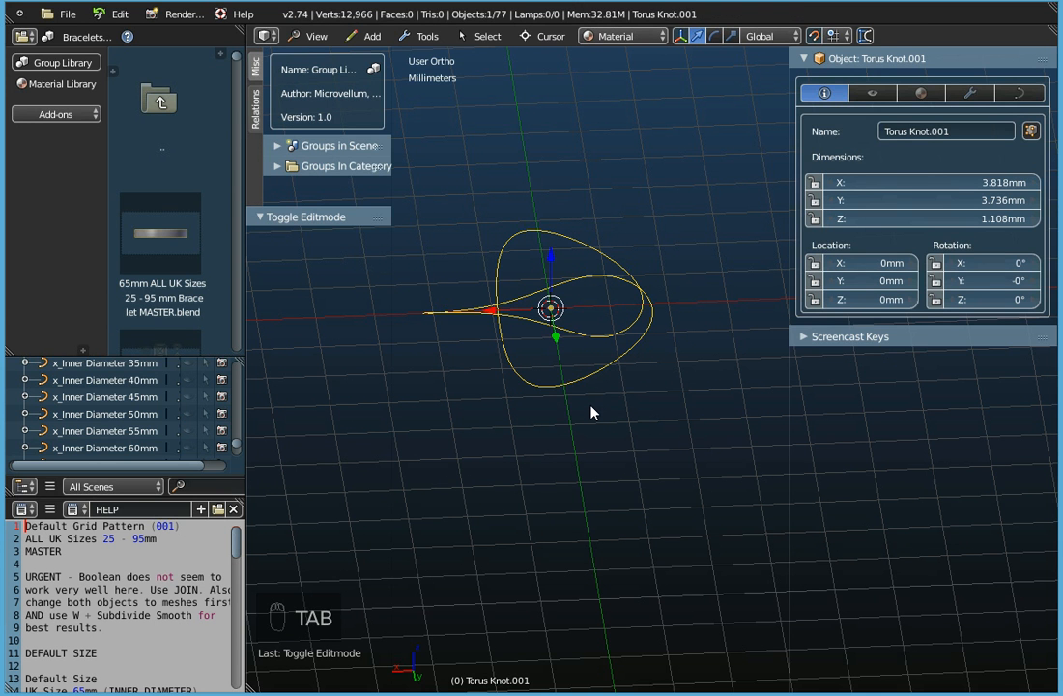
Delete the torus knot and add a fresh Torus Knot Plus curve at the origin
key("x")
left_click(585, 409)
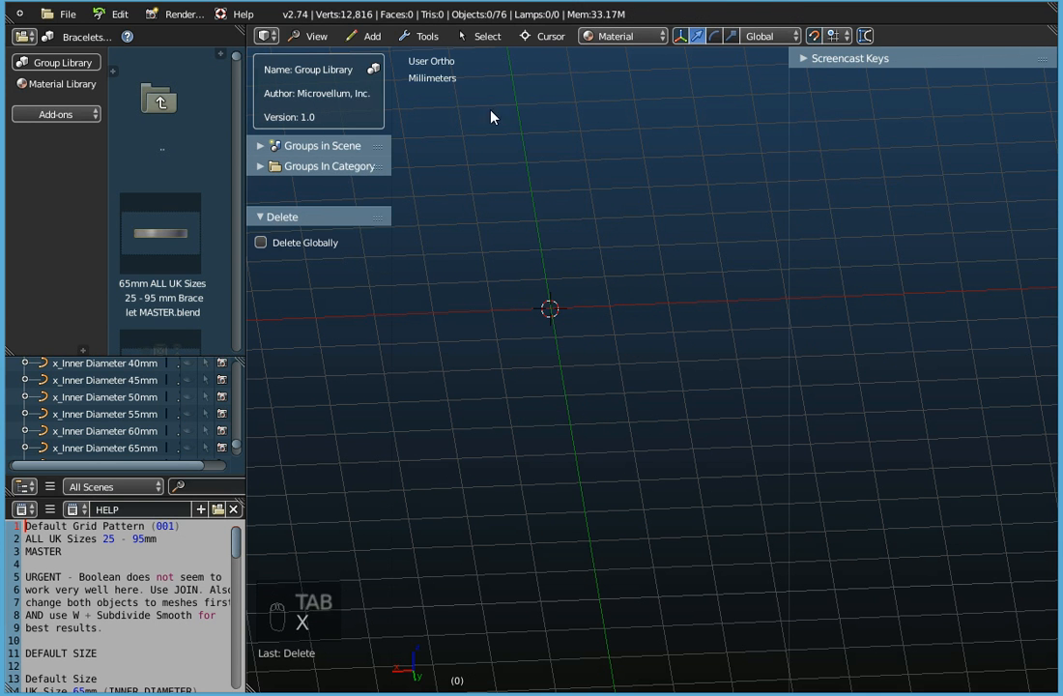
left_click(382, 39)
mouse_move(401, 78)
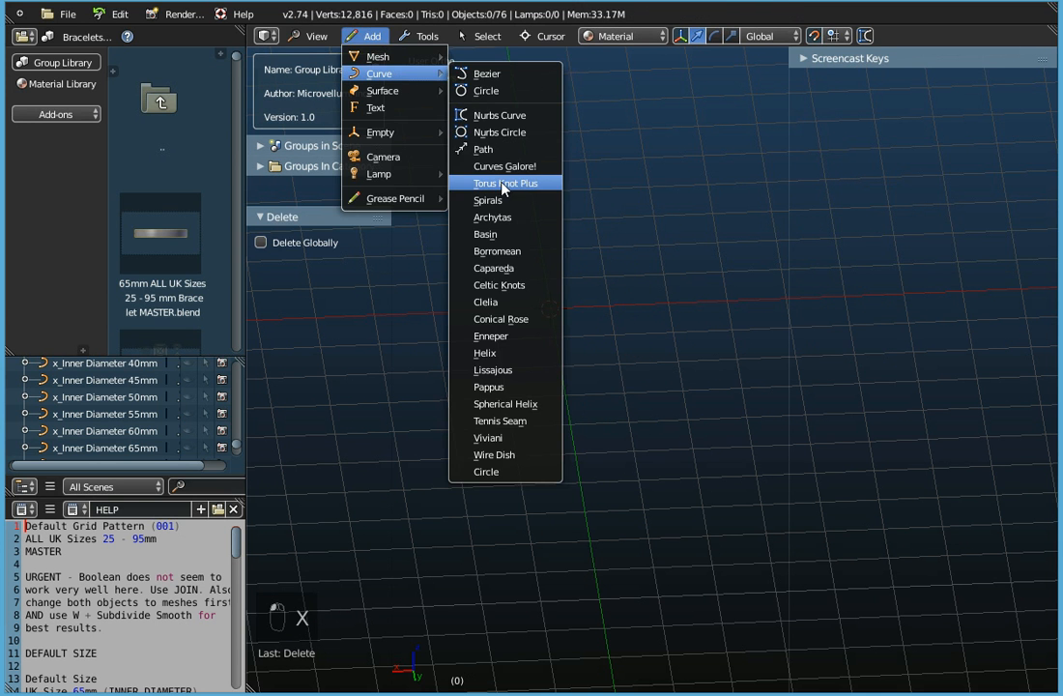
left_click(483, 169)
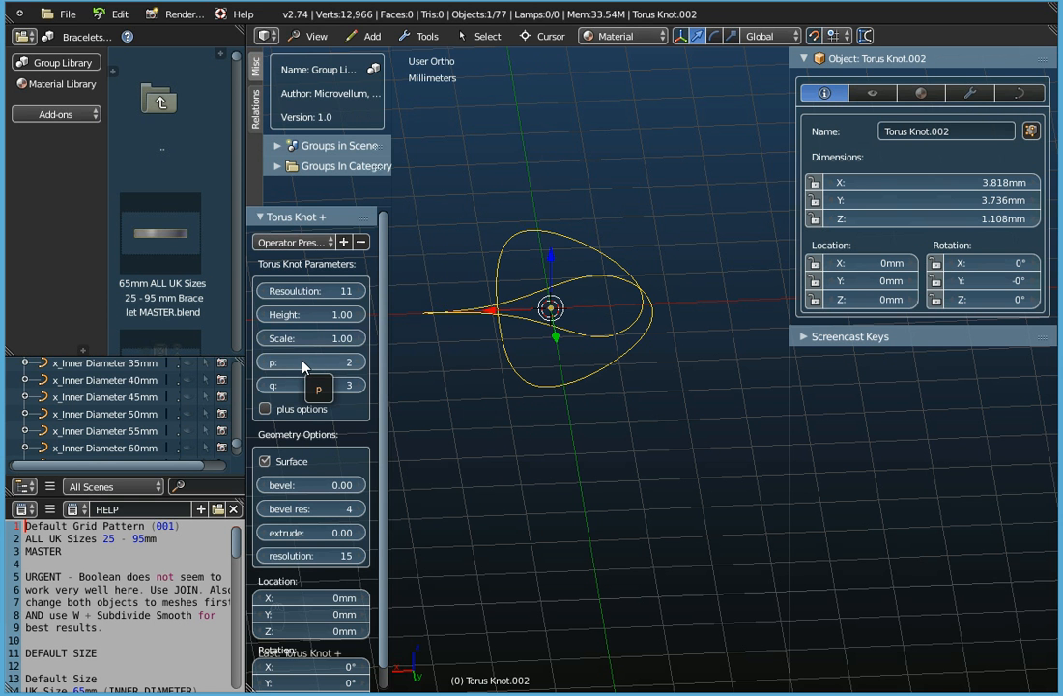
Raise the new knot's curve resolution under Geometry Options to 30
middle_click_drag(585, 369, 660, 411)
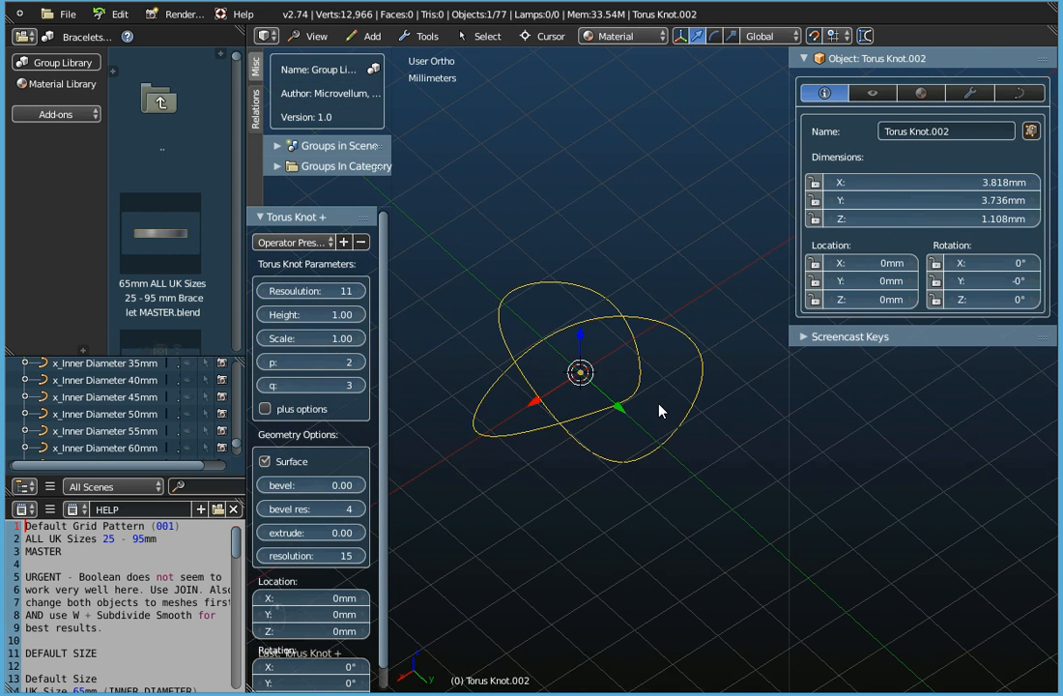
left_click(360, 555)
left_click(359, 555)
left_click(359, 554)
left_click(360, 555)
left_click(360, 555)
left_click(359, 555)
left_click(359, 555)
left_click(359, 555)
left_click(359, 556)
left_click(360, 556)
left_click(359, 556)
left_click(359, 556)
left_click(359, 556)
left_click(359, 556)
left_click(360, 556)
Set the knot's bevel to 0.5 to give the curve a solid tube thickness
left_click(312, 485)
type("0.0")
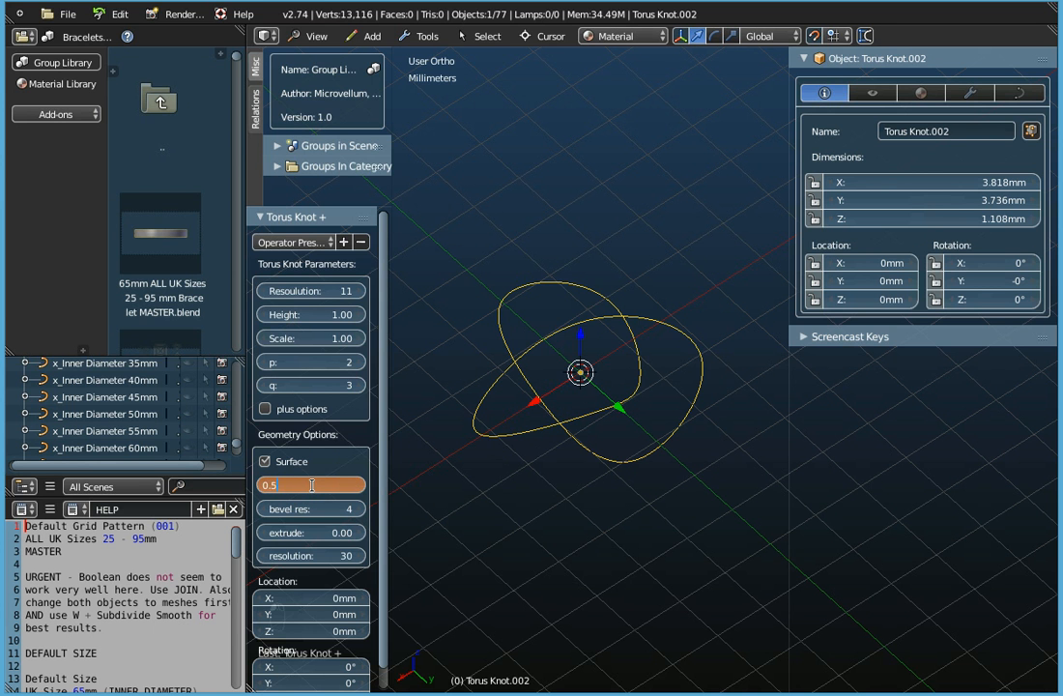
type("5")
key("Return")
scroll(560, 413, "up", 5)
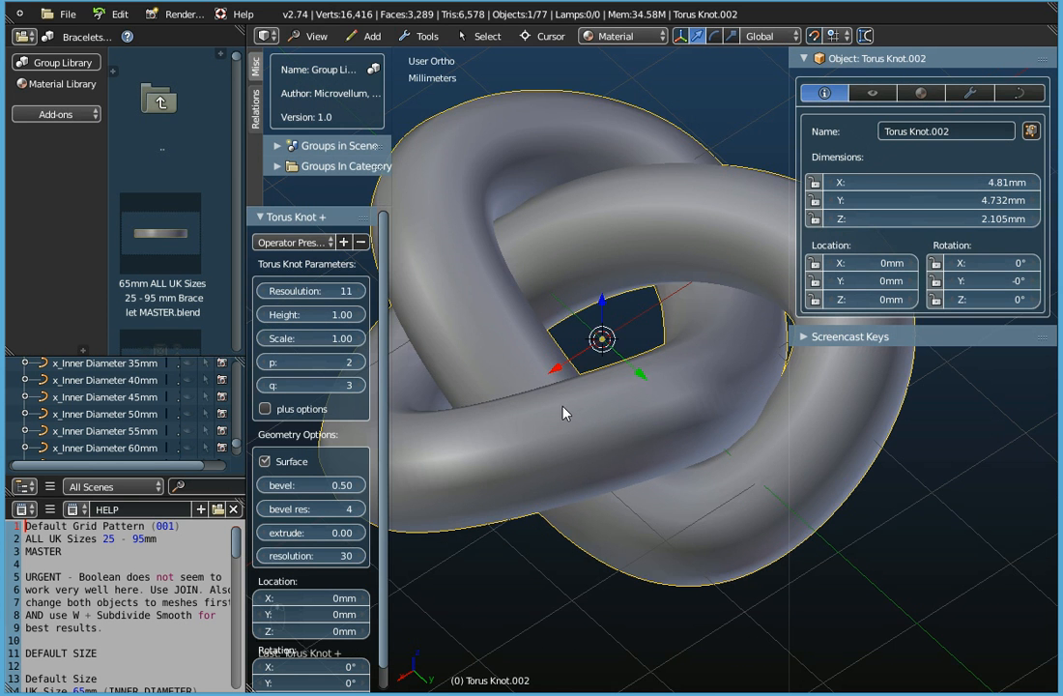
scroll(566, 406, "down", 3)
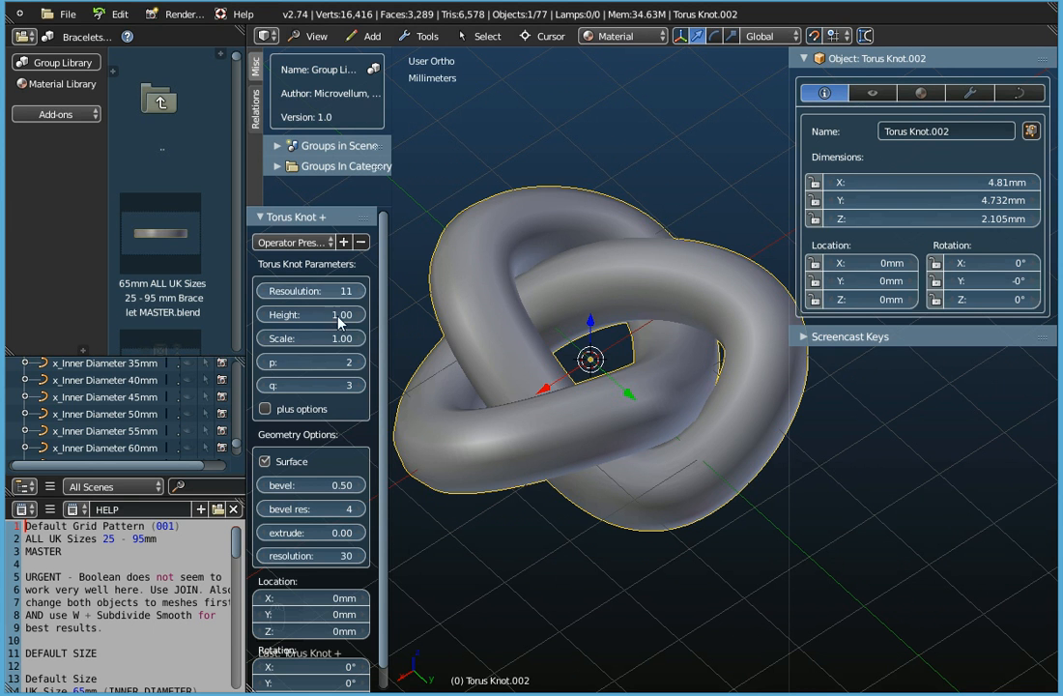
Lower the resolution among the Torus Knot Parameters to 8
left_click(262, 291)
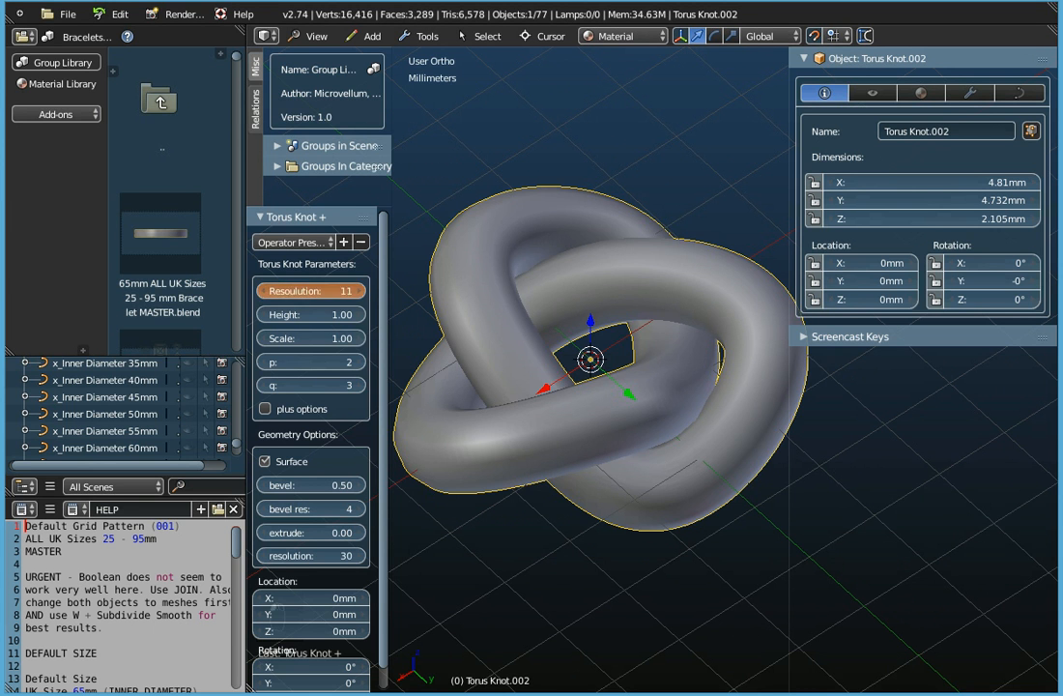
left_click(262, 291)
left_click(262, 291)
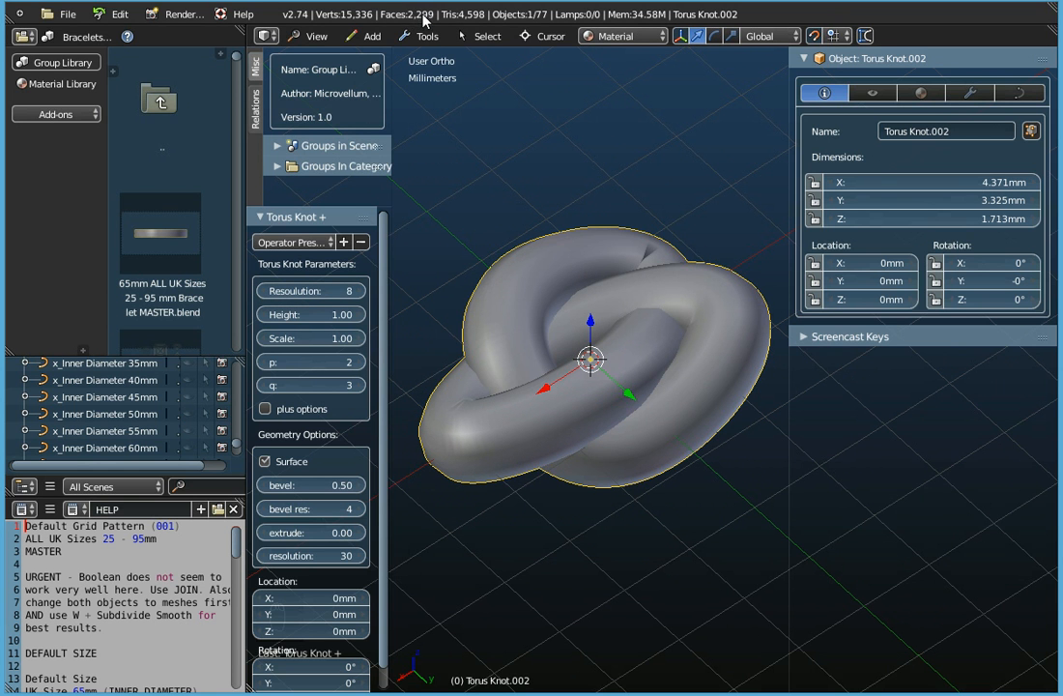
Raise the resolution among the Torus Knot Parameters gradually, one unit at a time, well beyond 10
left_click(360, 291)
left_click(360, 291)
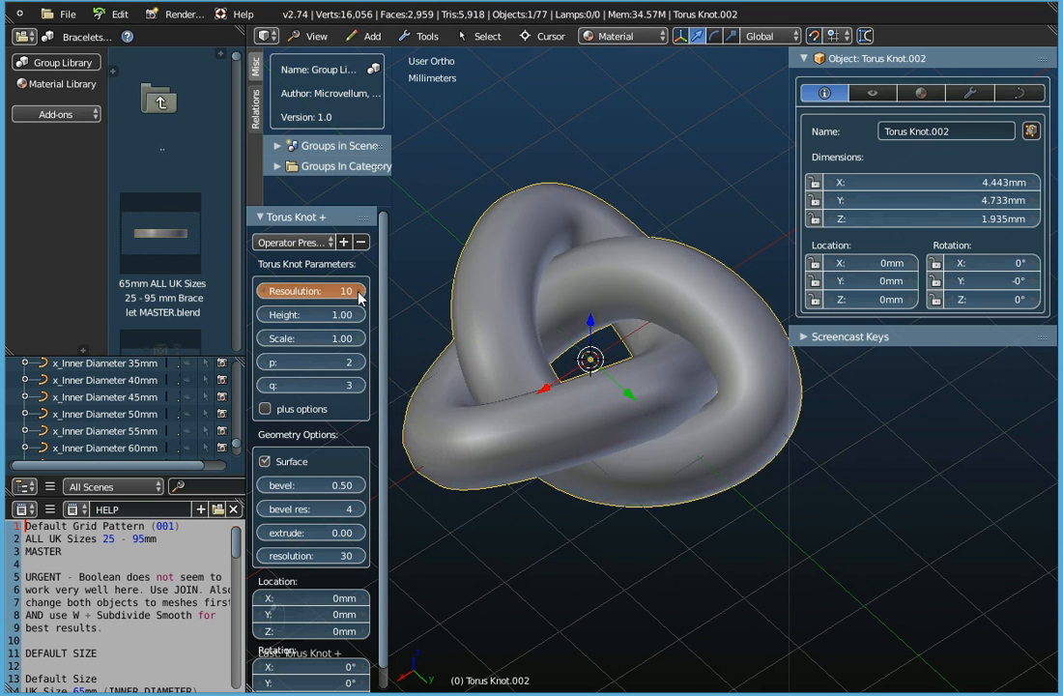
left_click(360, 293)
left_click(361, 292)
left_click(361, 293)
left_click(360, 293)
left_click(361, 293)
left_click(361, 293)
left_click(360, 293)
left_click(360, 293)
left_click(361, 293)
left_click(362, 293)
left_click(361, 293)
left_click(361, 293)
left_click(361, 293)
left_click(362, 292)
left_click(361, 293)
left_click(361, 293)
left_click(360, 293)
left_click(360, 293)
left_click(361, 293)
left_click(360, 293)
left_click(361, 293)
left_click(361, 292)
left_click(360, 293)
left_click(360, 293)
Set the resolution among the Torus Knot Parameters to 180
left_click(326, 288)
type("18")
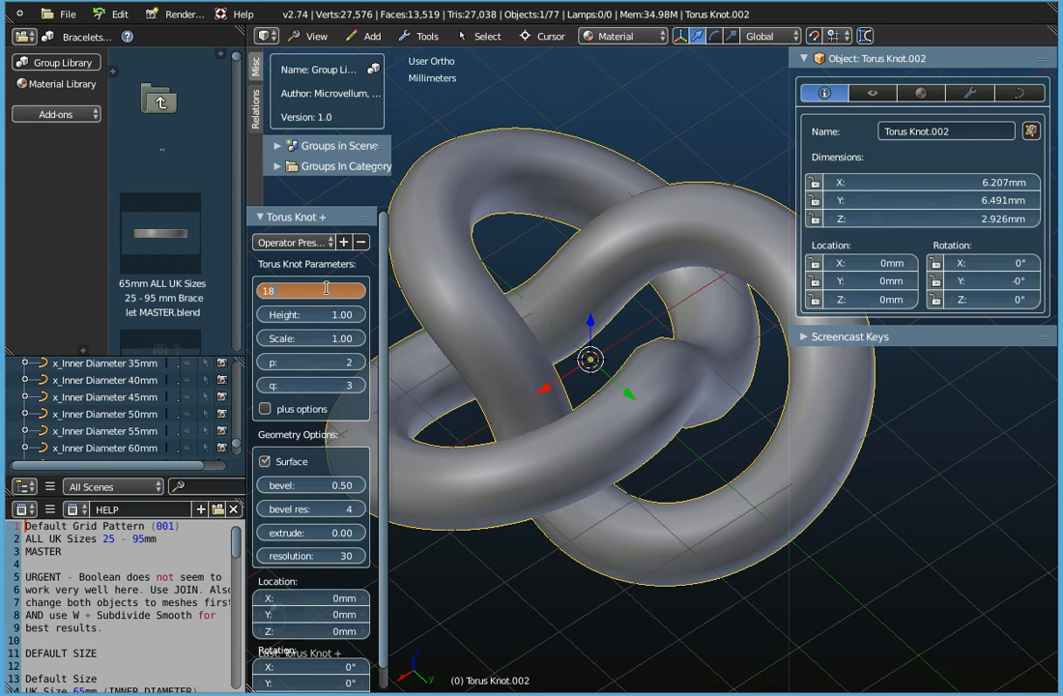
key("Return")
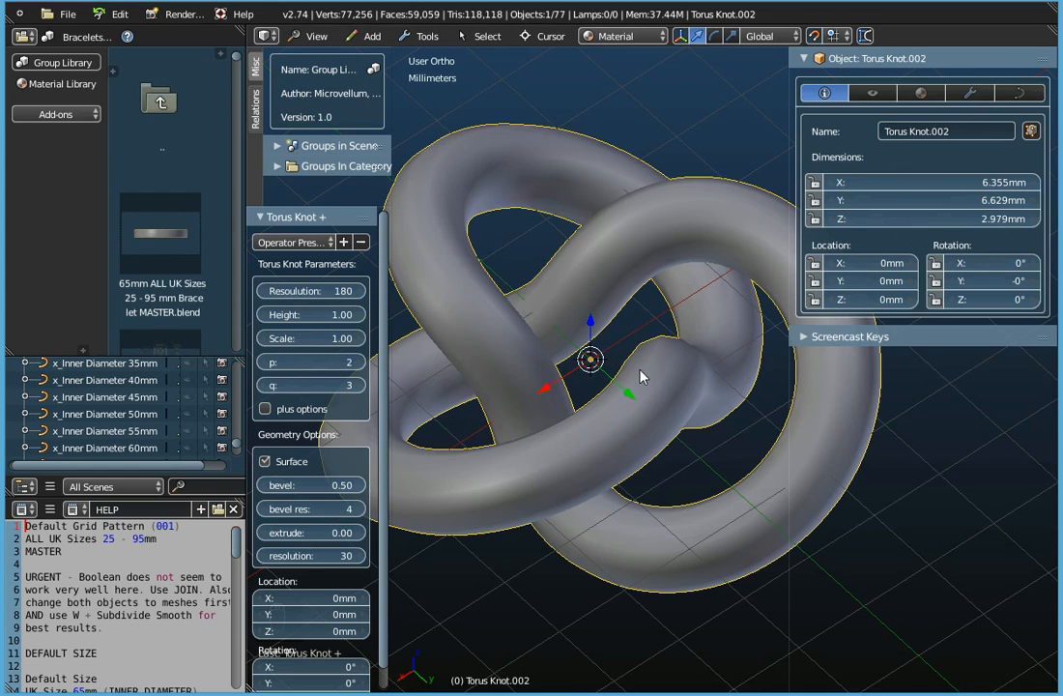
Examine the bevelled knot's smoothness and crossings from several angles and distances
scroll(549, 316, "down", 3)
middle_click_drag(643, 392, 557, 451)
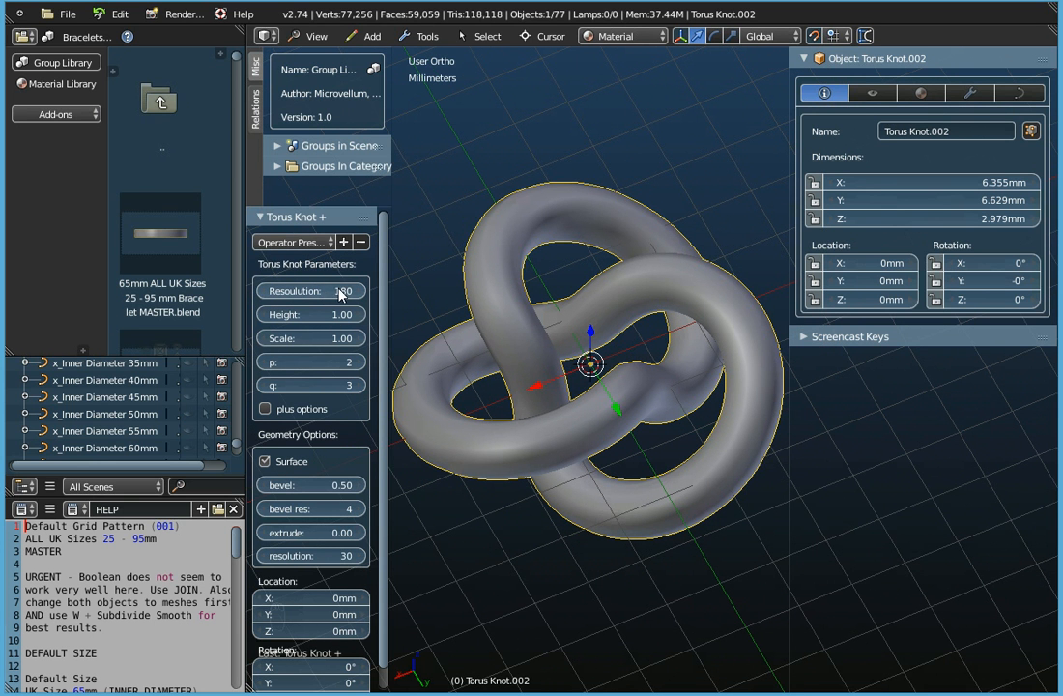
mouse_move(599, 430)
middle_mouse_down()
mouse_move(645, 349)
mouse_move(599, 471)
mouse_move(606, 445)
middle_mouse_up()
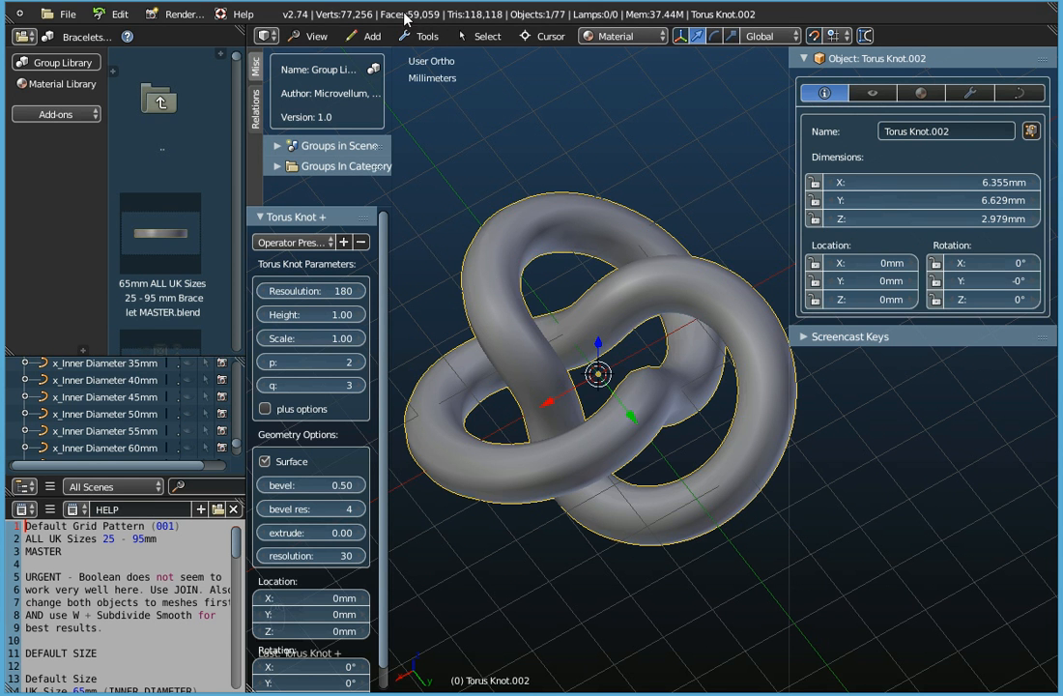
scroll(536, 307, "down", 3)
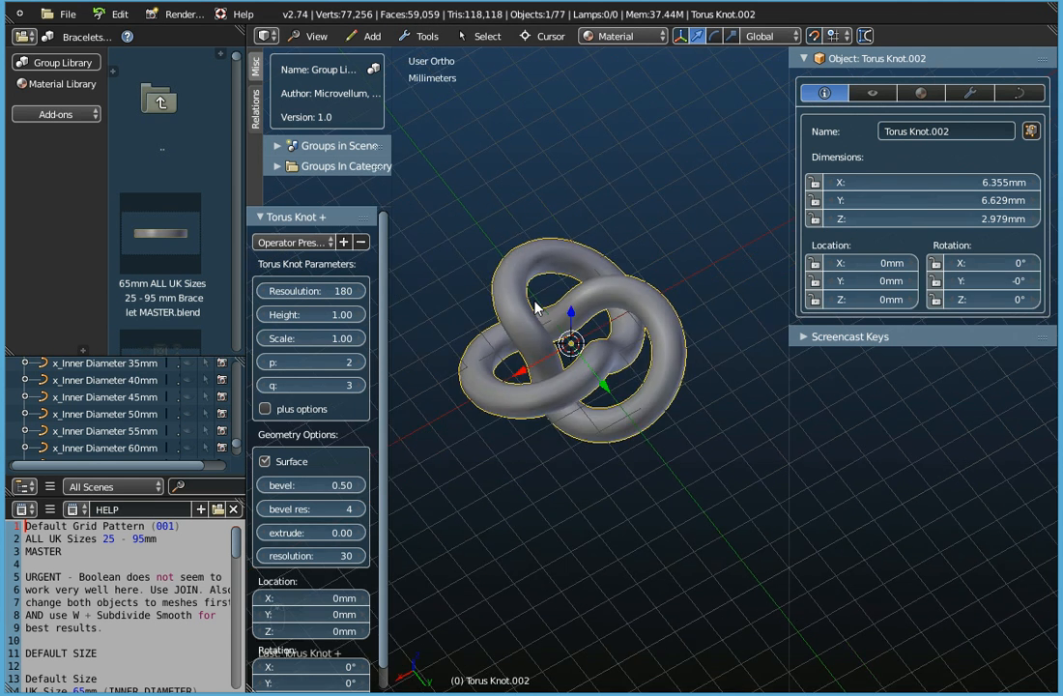
middle_click_drag(485, 267, 380, 263)
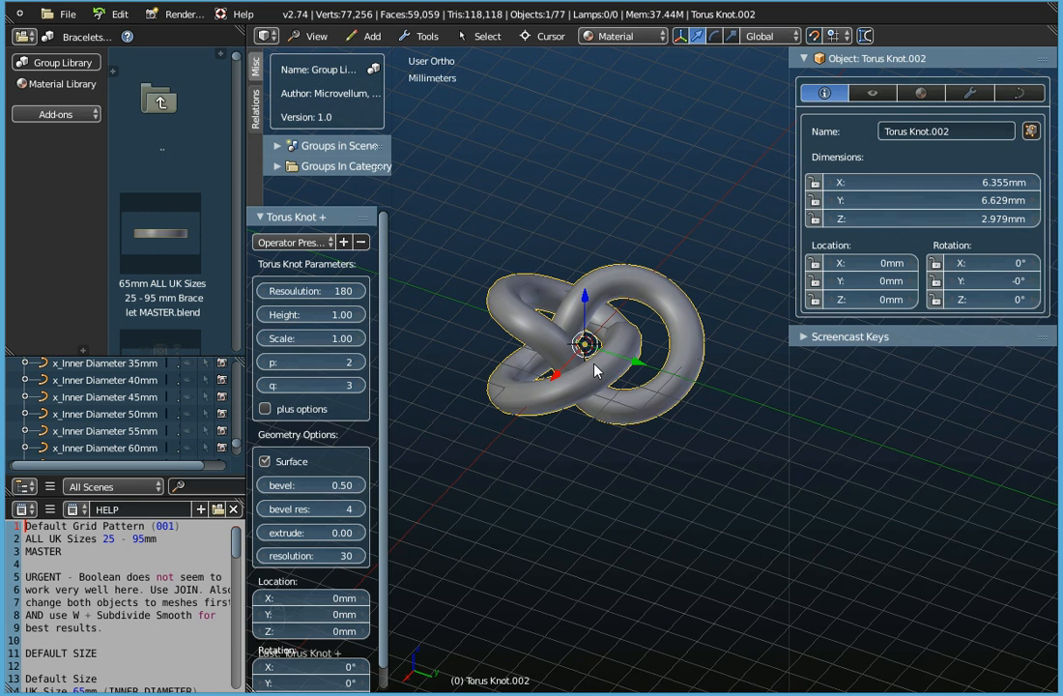
scroll(596, 369, "up", 3)
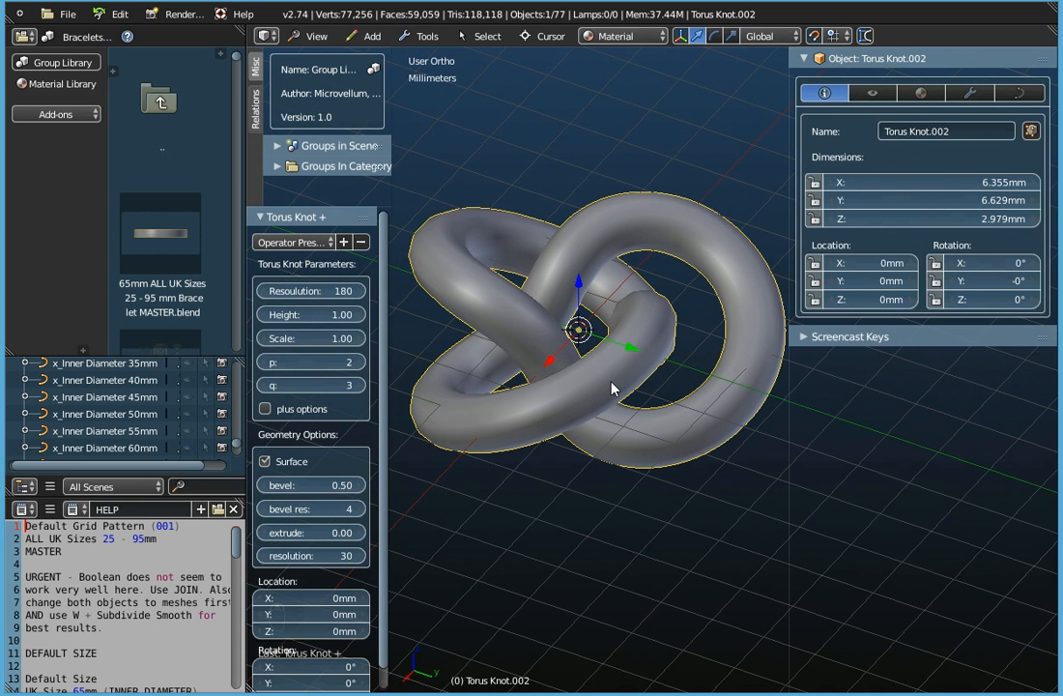
scroll(599, 406, "down", 3)
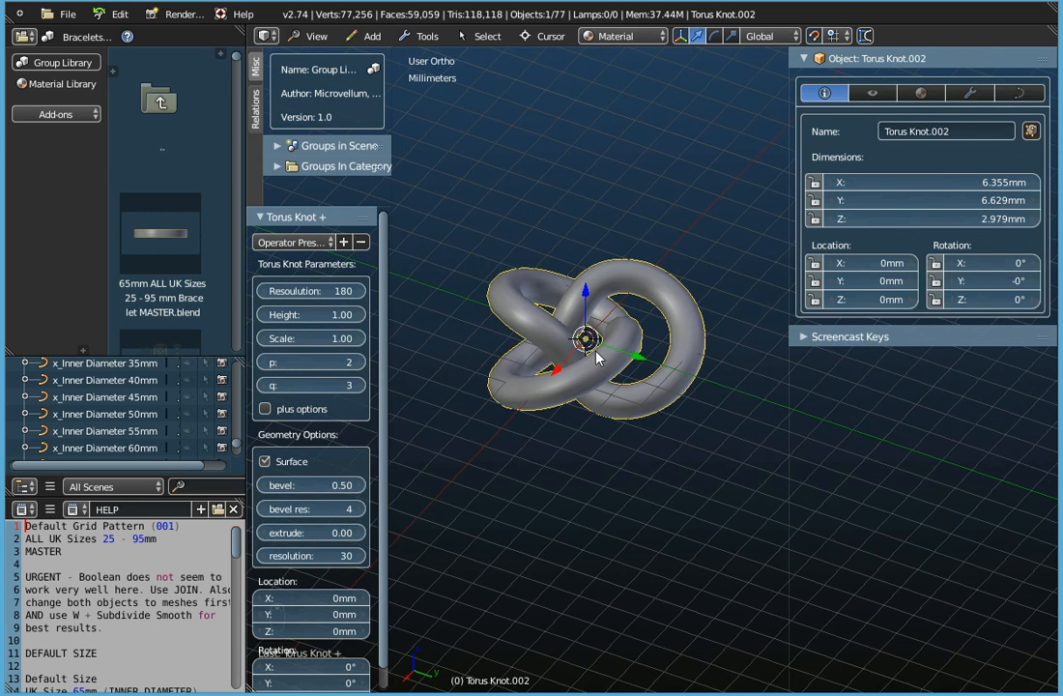
middle_click_drag(580, 375, 566, 371)
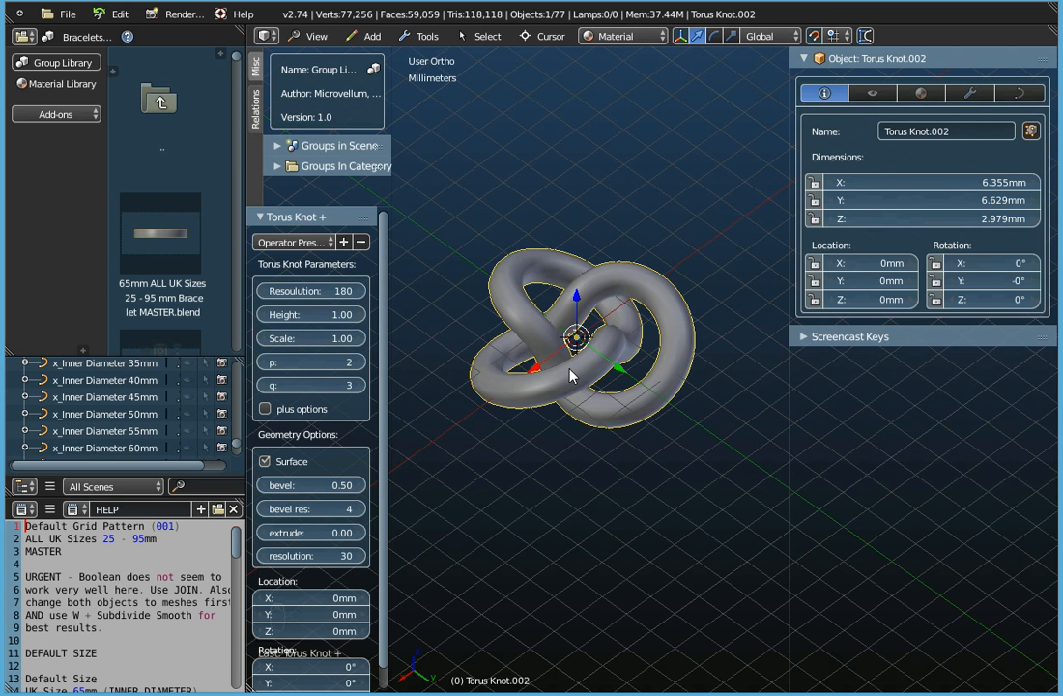
middle_click_drag(471, 340, 557, 335)
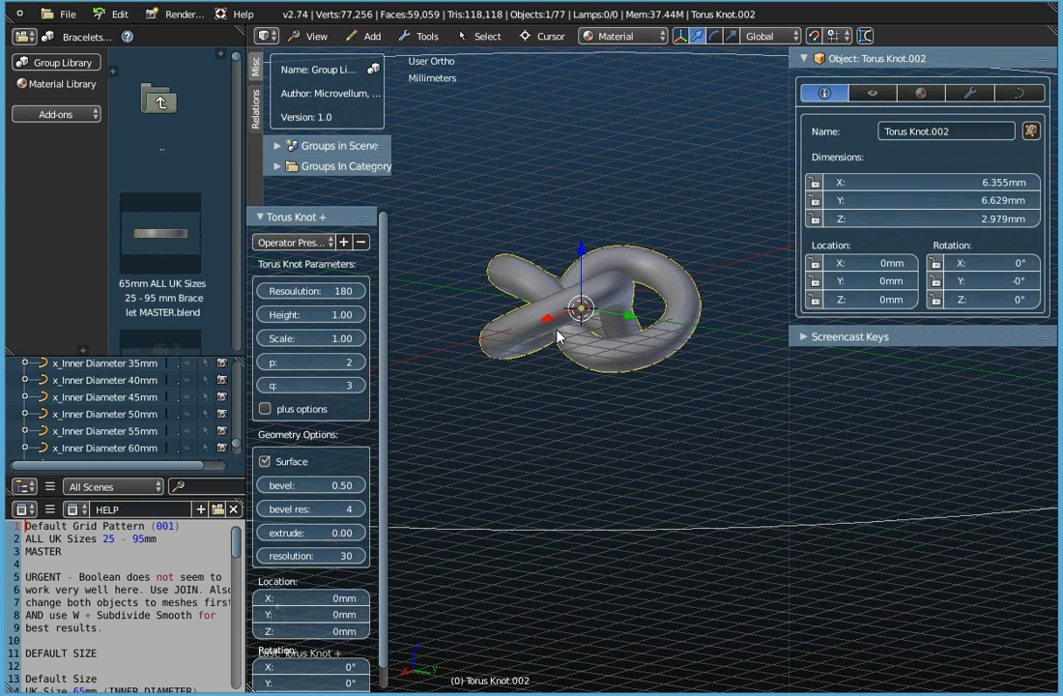
Set the torus knot's height to 10 and check the stretched shape from the side
left_click(305, 315)
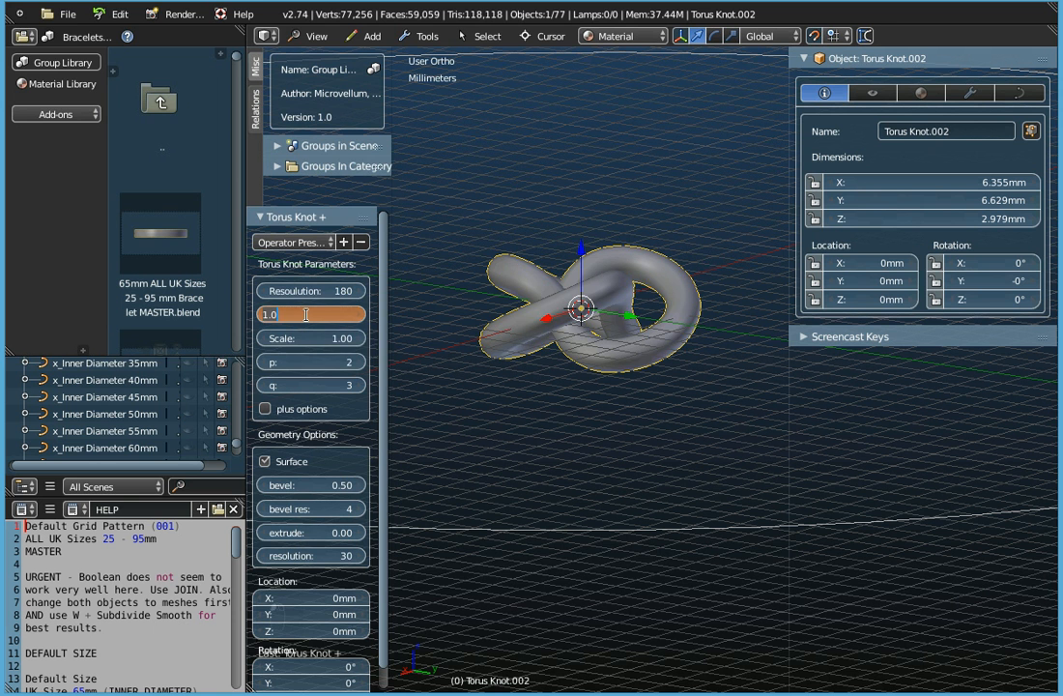
type("1")
key("Return")
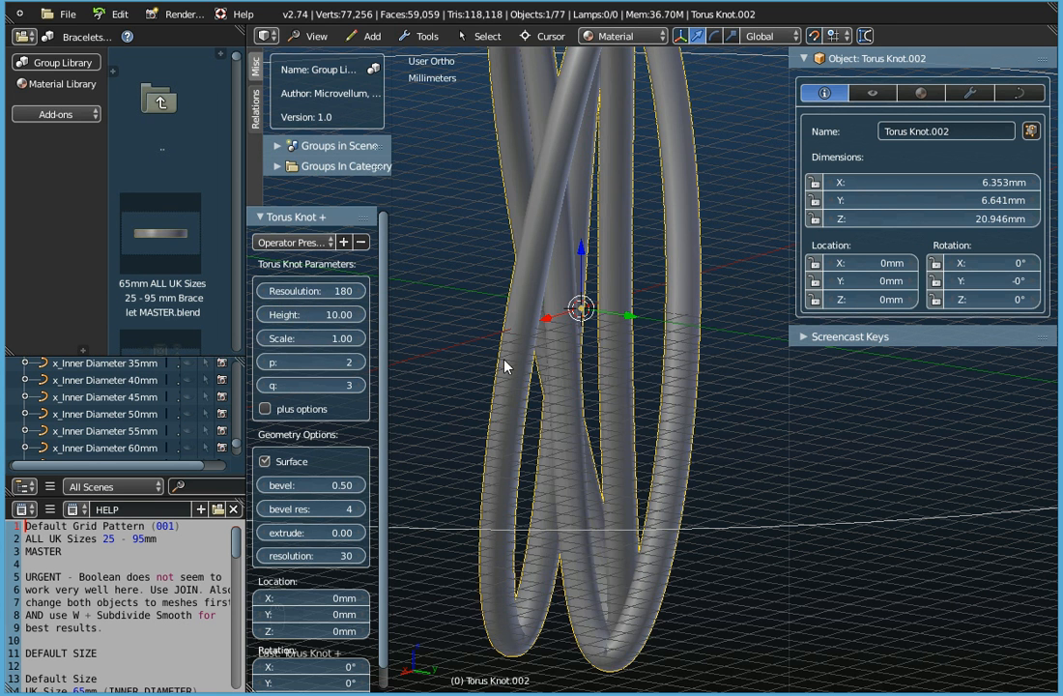
scroll(535, 368, "down", 3)
middle_click_drag(535, 369, 577, 343)
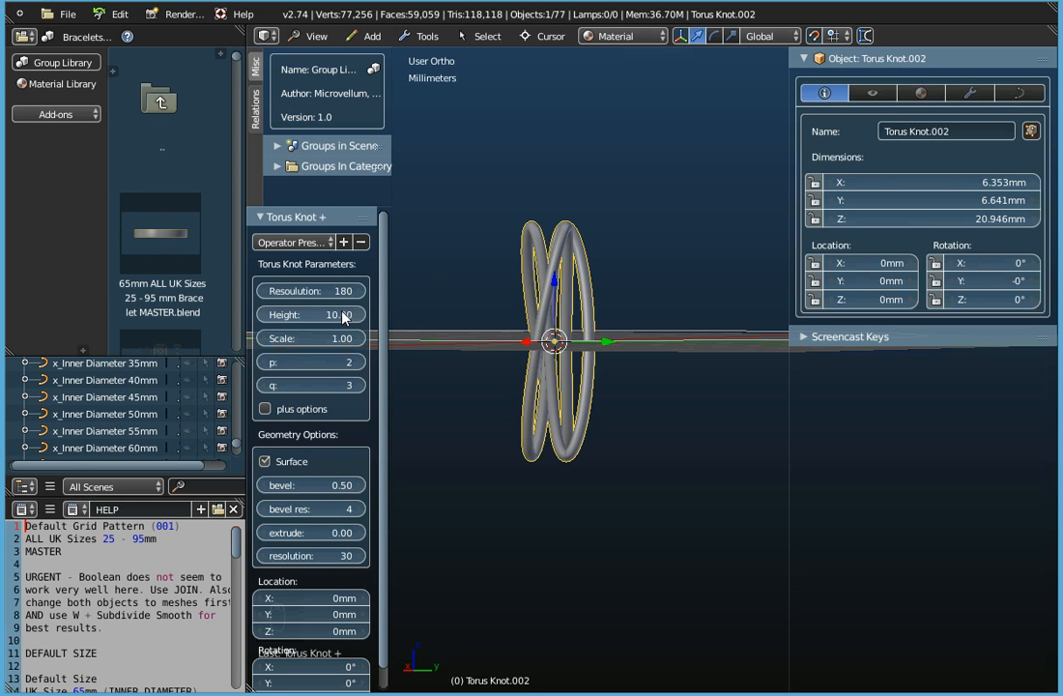
mouse_move(636, 268)
middle_mouse_down()
mouse_move(611, 256)
mouse_move(641, 285)
mouse_move(656, 262)
mouse_move(657, 271)
middle_mouse_up()
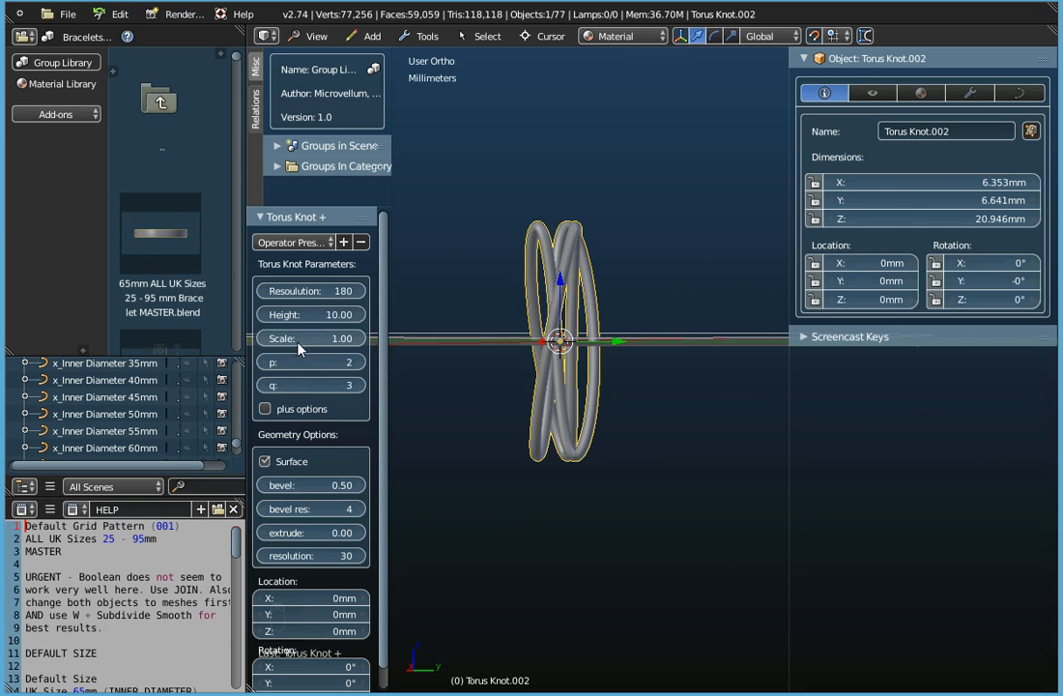
Enlarge the torus knot's scale to 17.77 against the white bracelet reference circle
scroll(651, 252, "down", 2)
middle_click_drag(650, 253, 624, 377)
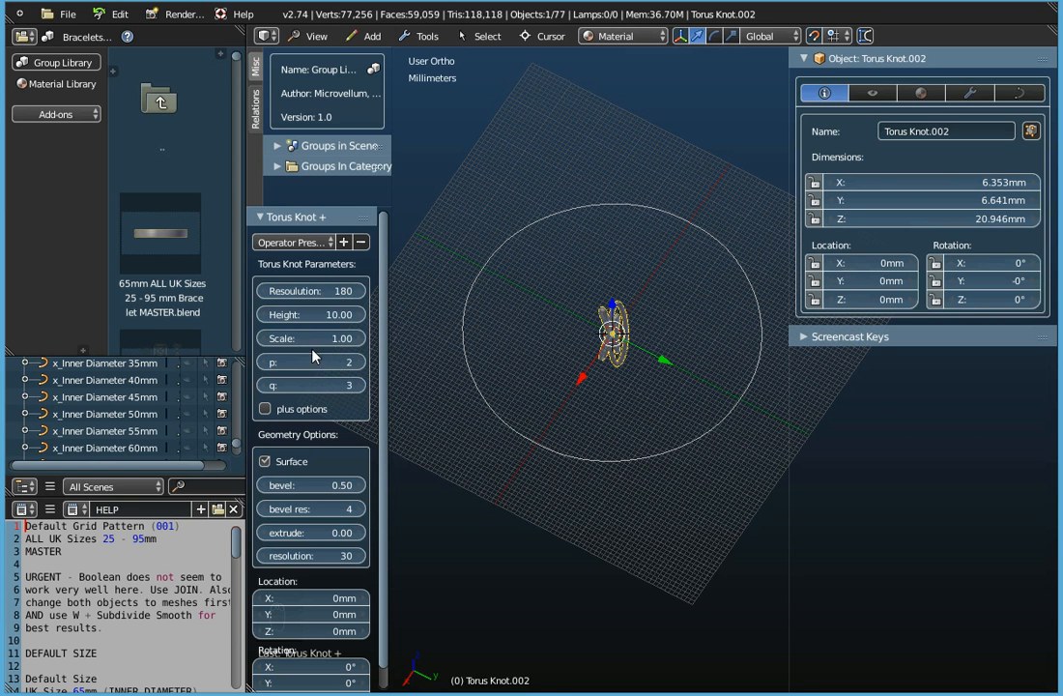
left_click_drag(290, 338, 613, 338)
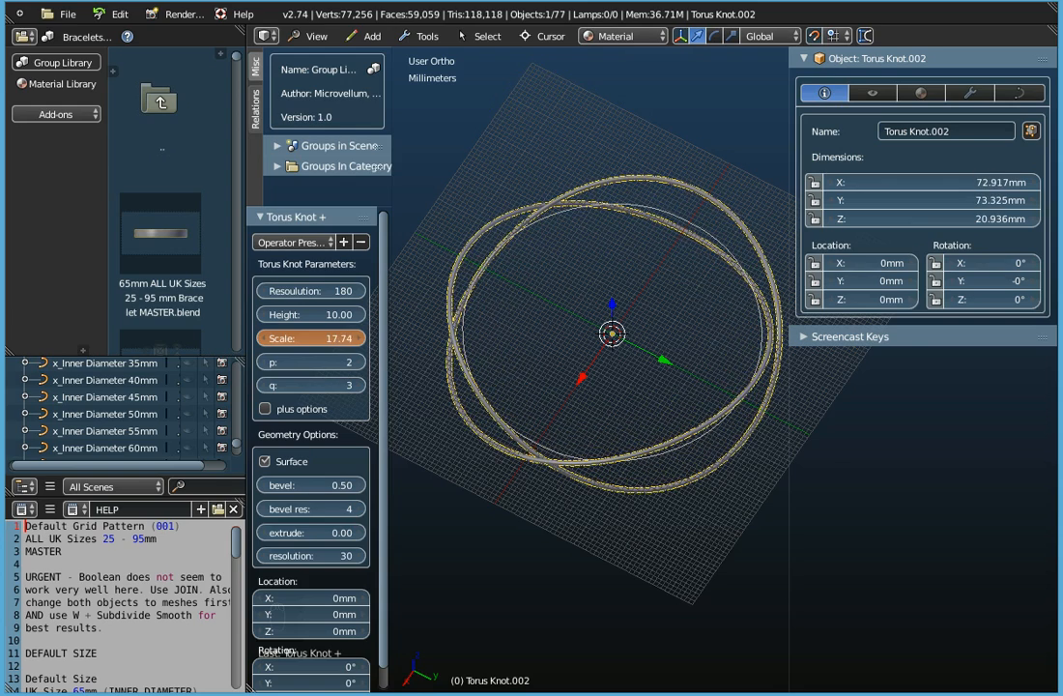
left_click_drag(275, 343, 278, 343)
mouse_move(582, 278)
middle_mouse_down()
mouse_move(569, 364)
mouse_move(562, 278)
mouse_move(558, 324)
mouse_move(583, 256)
mouse_move(590, 333)
mouse_move(603, 241)
mouse_move(602, 268)
middle_mouse_up()
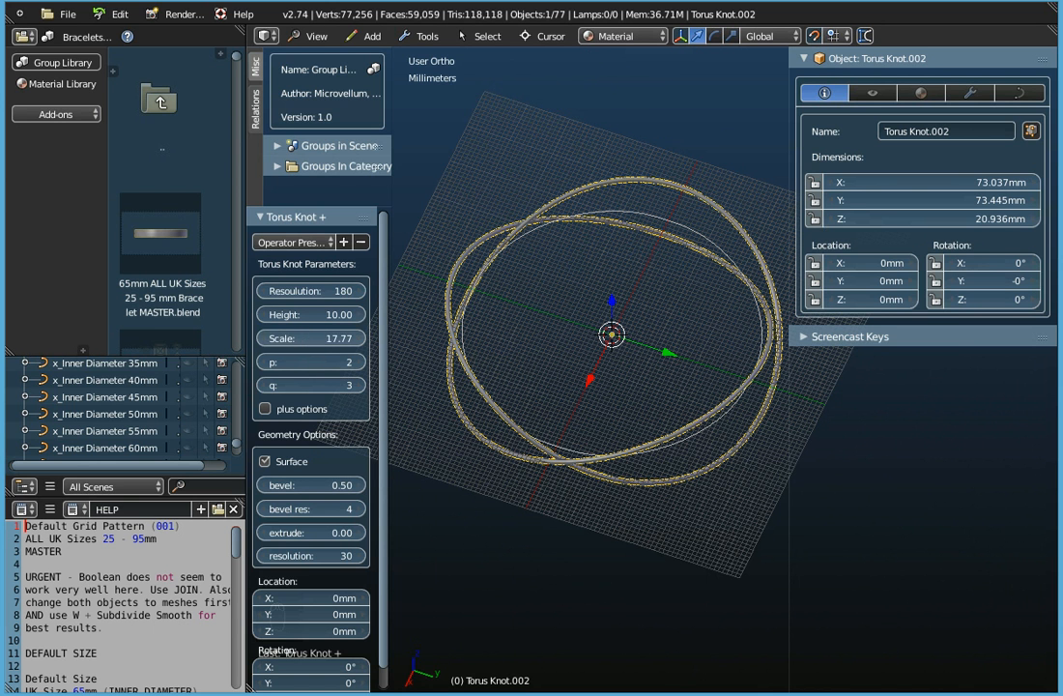
Set the torus knot's scale to 20 and check its fit around the reference circle from above
left_click(309, 338)
type("20")
key("Return")
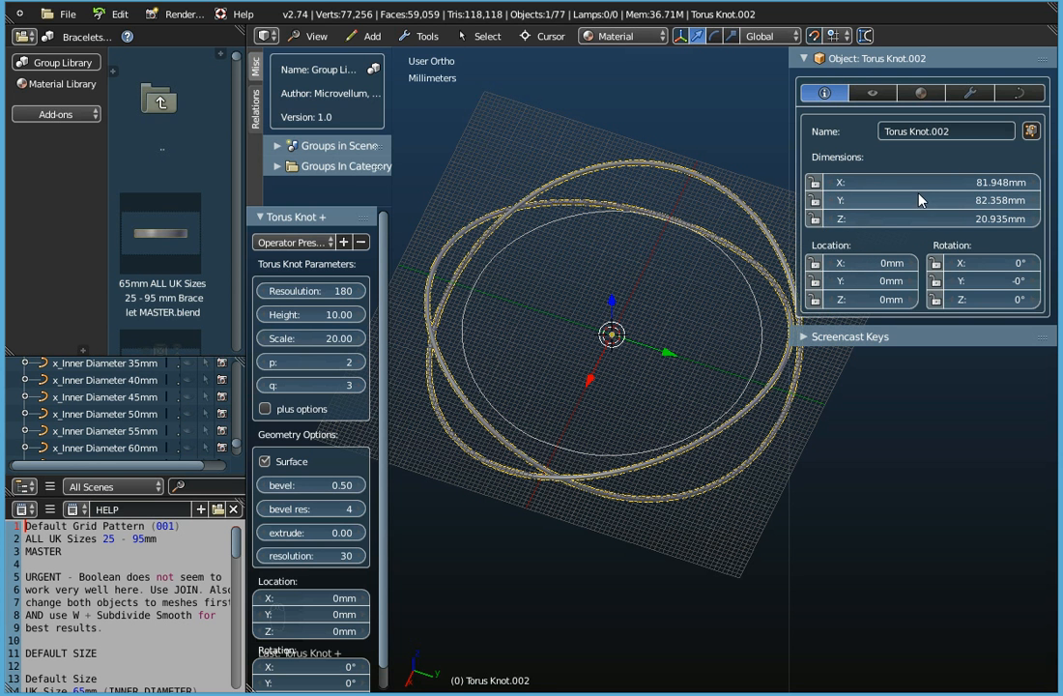
middle_click_drag(625, 333, 625, 380)
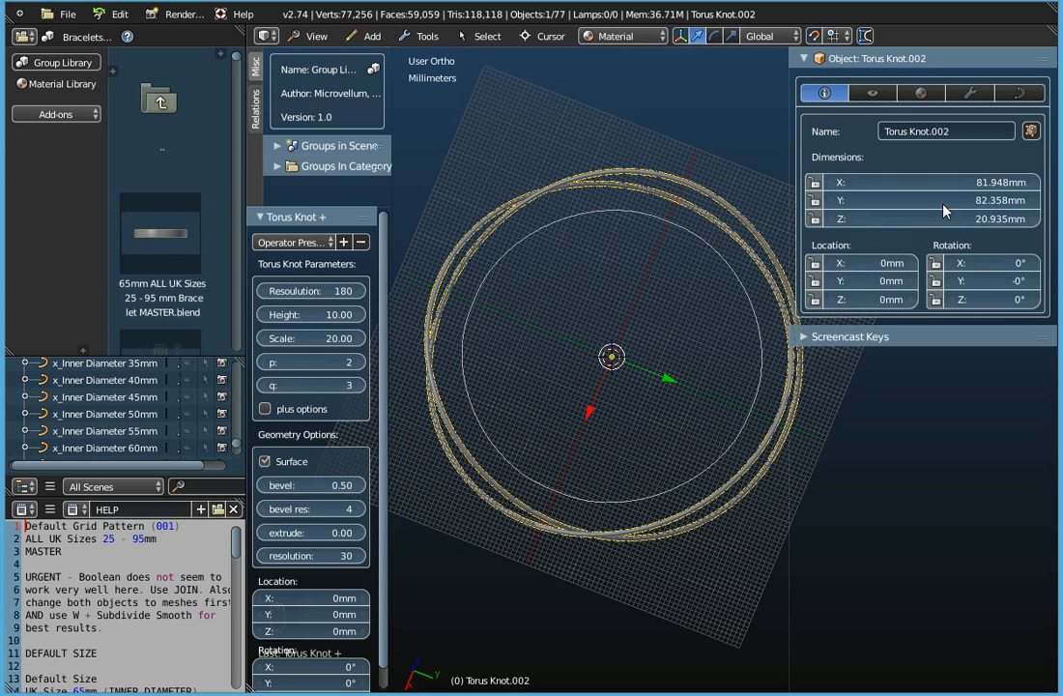
Try torus knot scales of 10 and 17.53 against the white reference circle
left_click(311, 337)
type("10")
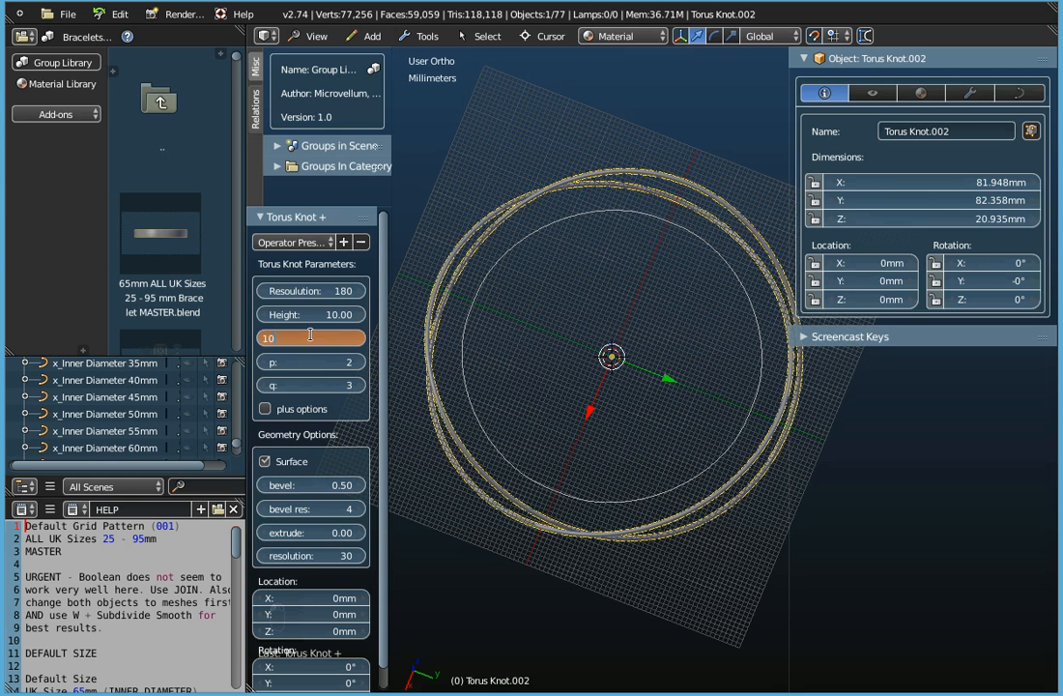
key("Return")
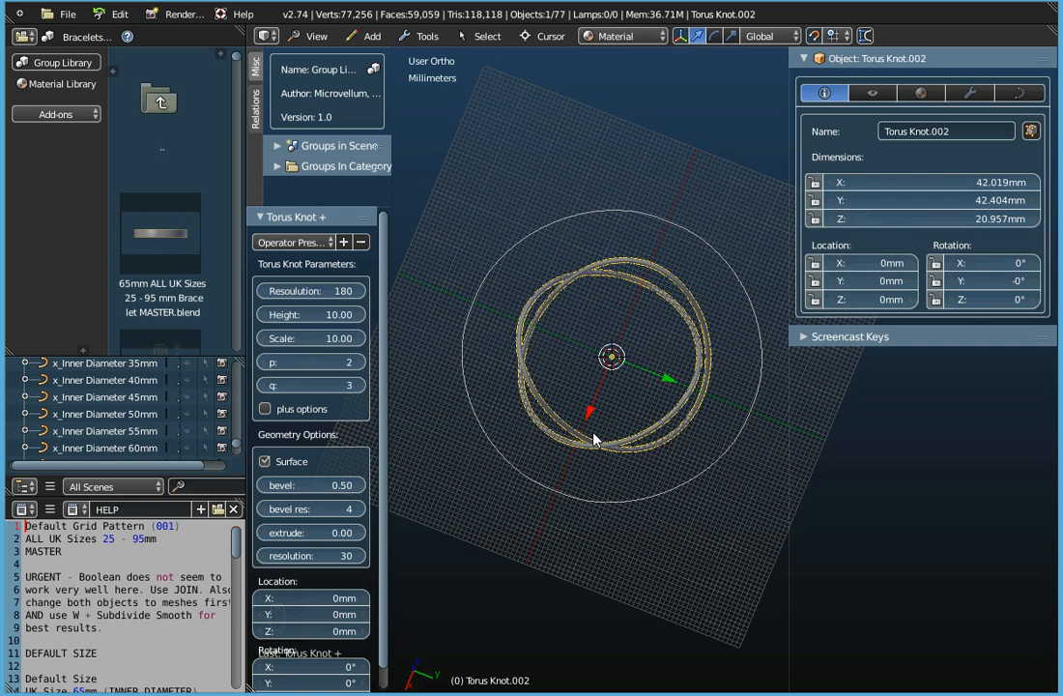
left_click_drag(290, 338, 453, 338)
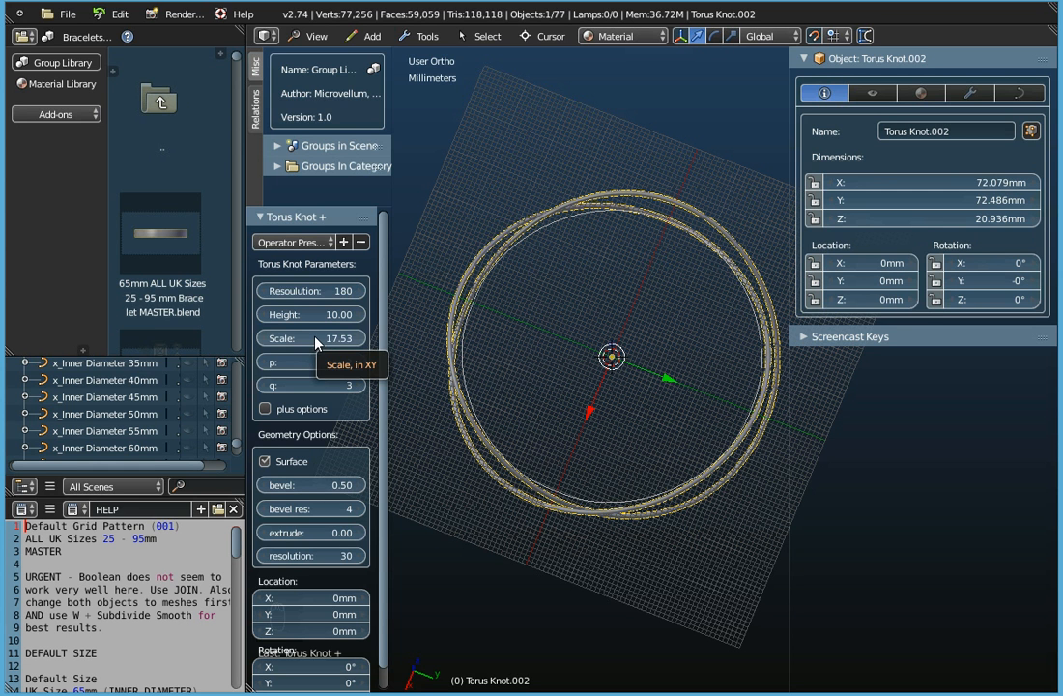
Set the torus knot's scale to 17.5 and check its profile from the side
left_click(313, 337)
type("1")
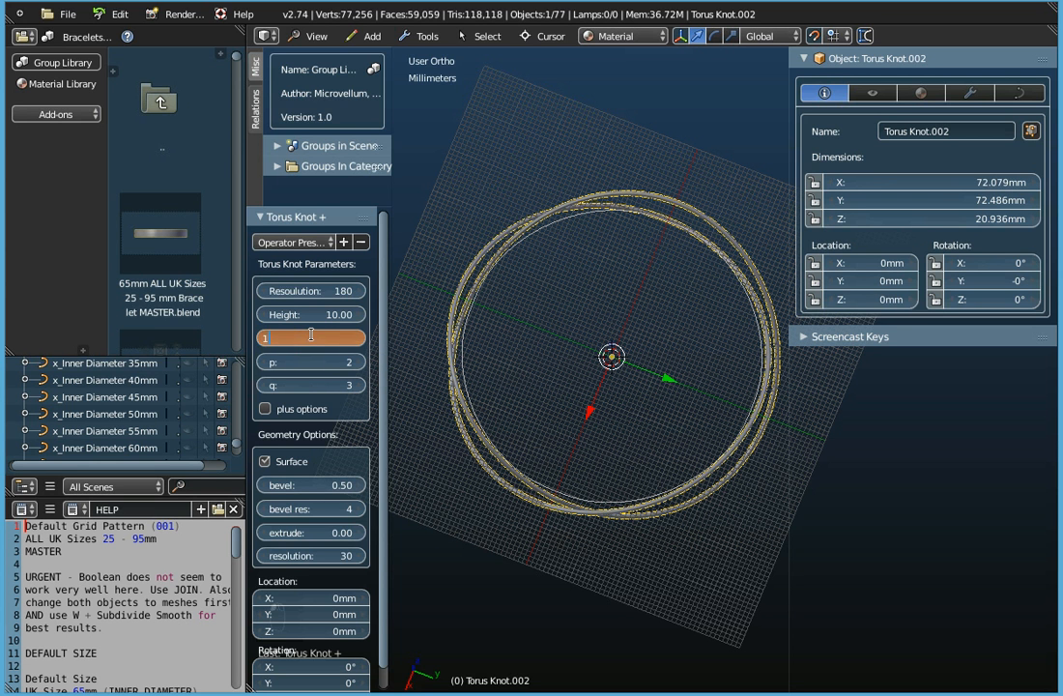
type("7.5")
key("Return")
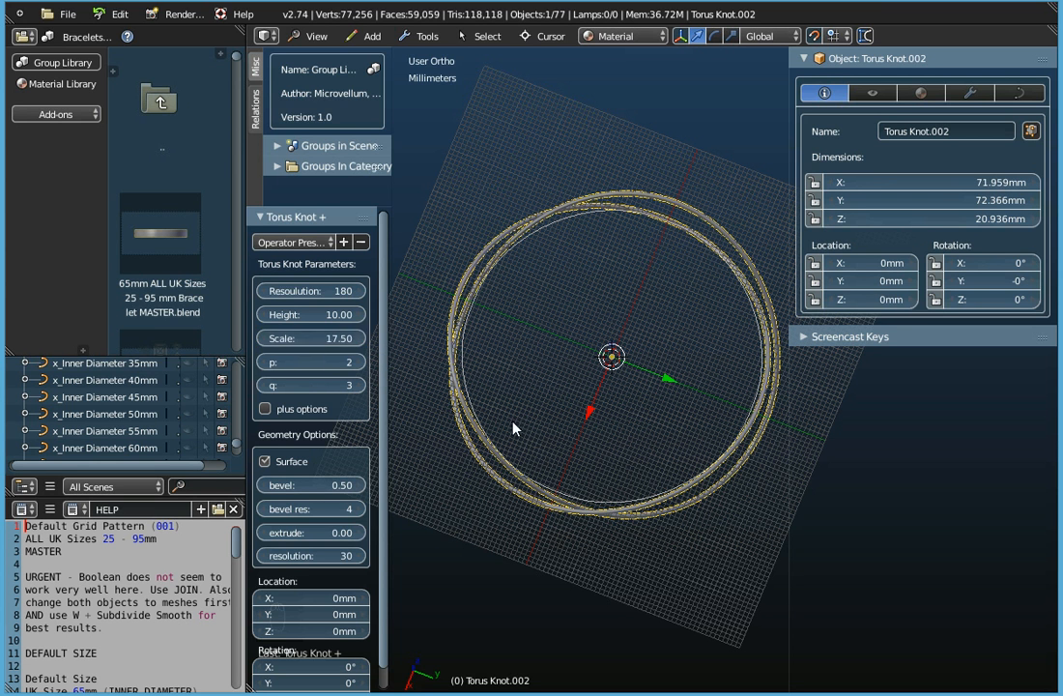
middle_click_drag(540, 379, 574, 232)
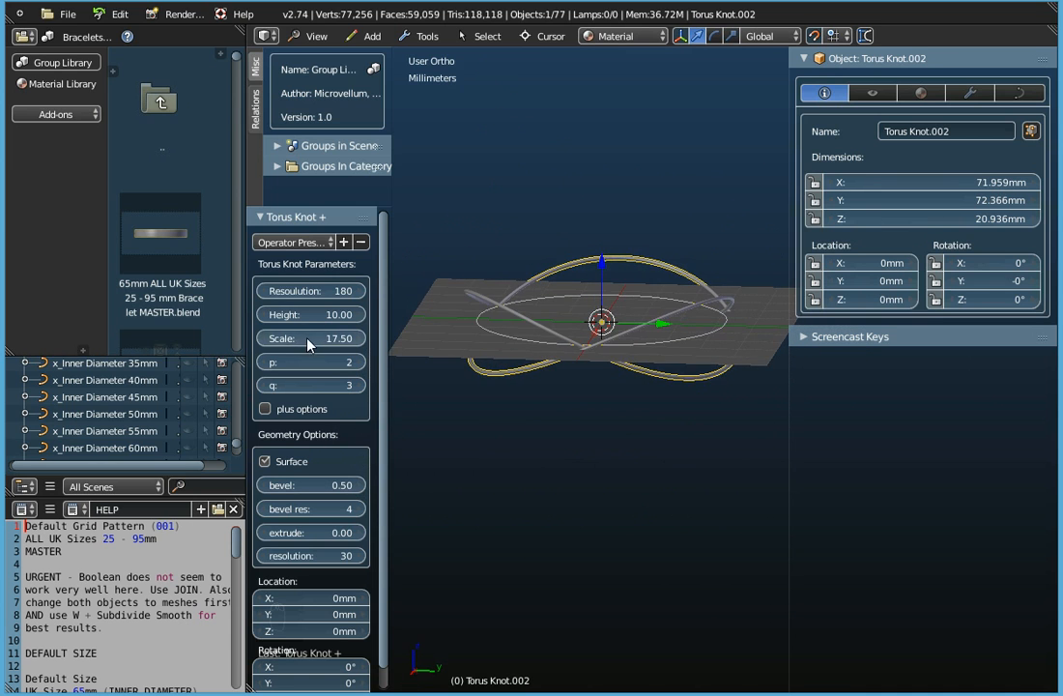
Hide the viewport's grid floor and narrow the object properties region to give the model more room
left_click(311, 36)
mouse_move(330, 309)
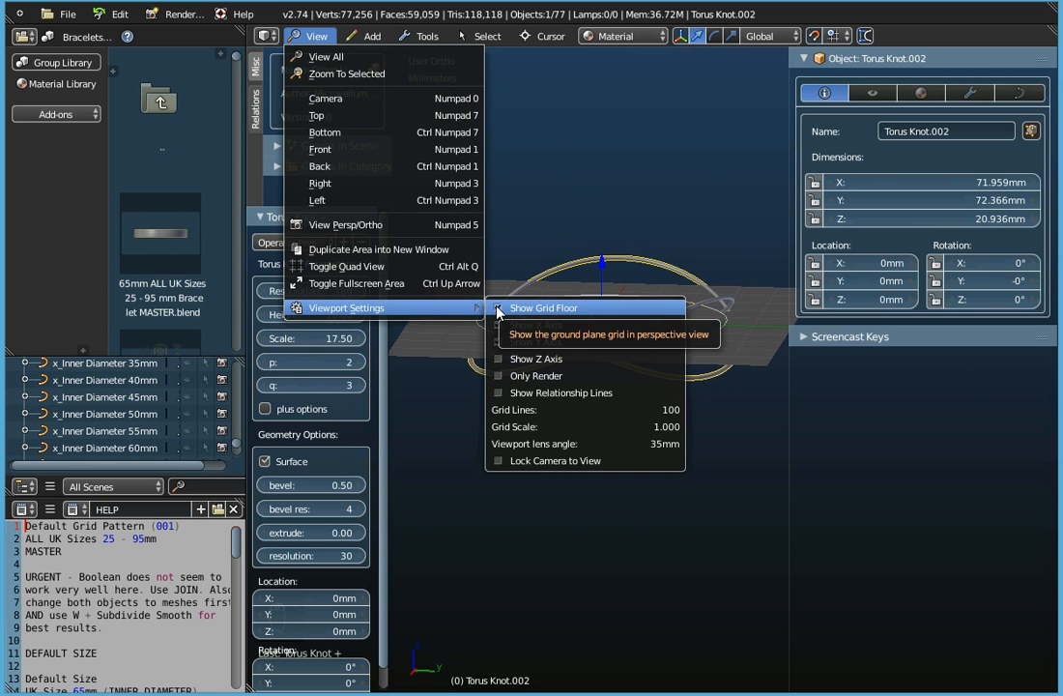
left_click(499, 309)
middle_click_drag(557, 327, 565, 301)
scroll(536, 394, "up", 2)
scroll(589, 322, "down", 2)
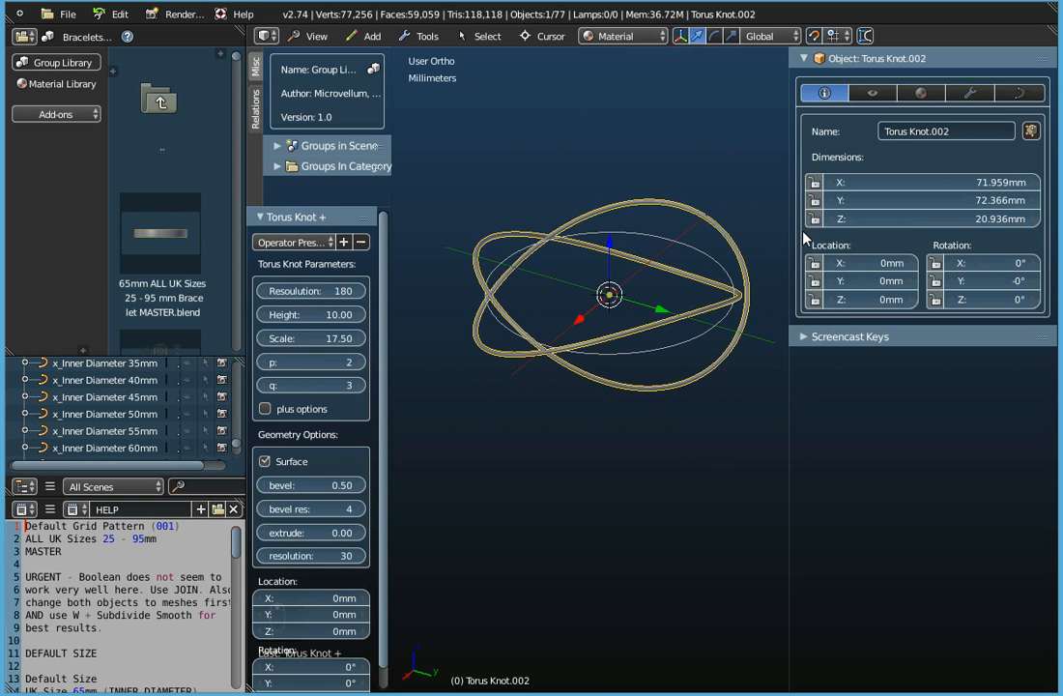
left_click_drag(786, 248, 817, 248)
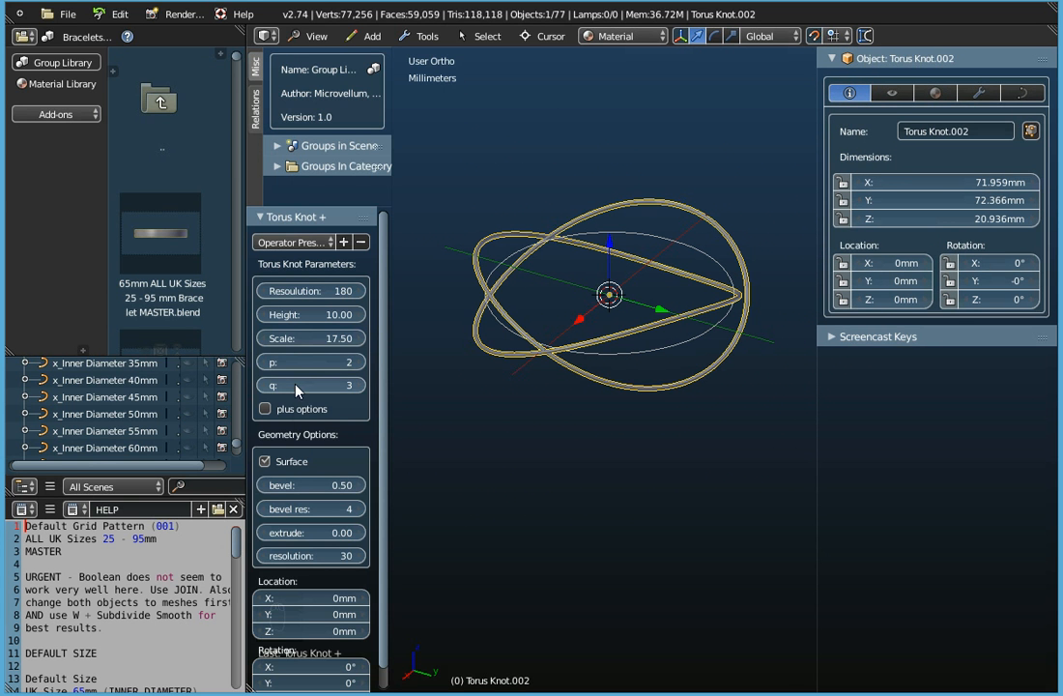
mouse_move(602, 340)
middle_mouse_down()
mouse_move(595, 443)
mouse_move(597, 325)
middle_mouse_up()
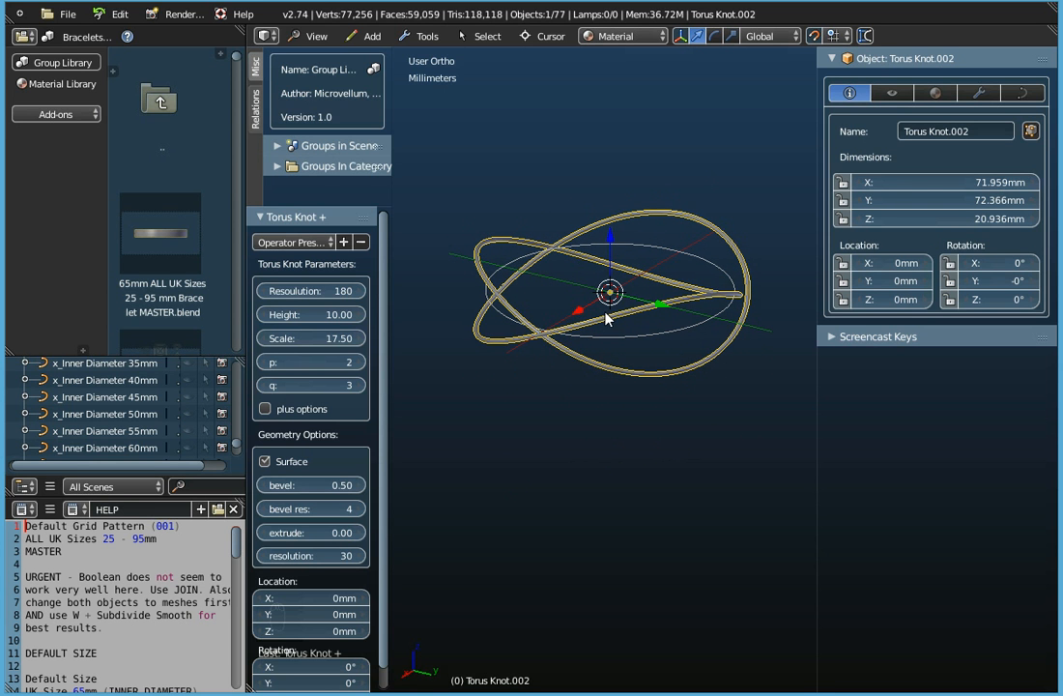
Raise the torus knot's p value to 5 and view the curve from another angle
left_click(360, 363)
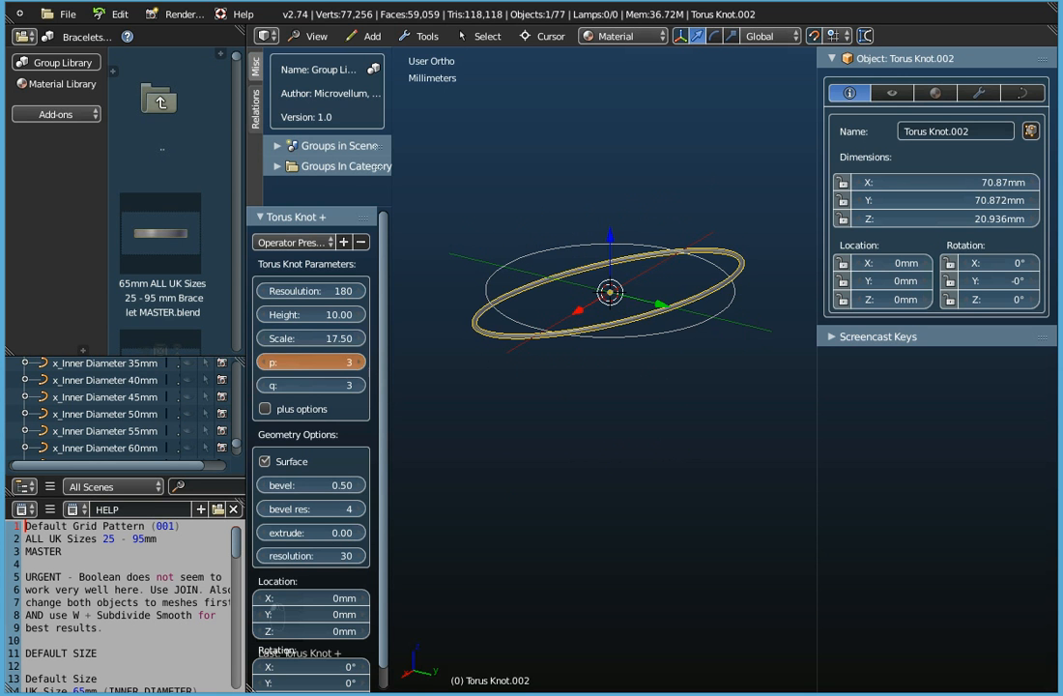
left_click(359, 363)
left_click(359, 364)
middle_click_drag(523, 262, 529, 355)
Increase the torus knot's q value to 47 for a dense weave and view the band from another angle
left_click(362, 385)
left_click(362, 385)
left_click(362, 385)
left_click(362, 385)
left_click(361, 384)
left_click_drag(365, 388, 404, 388)
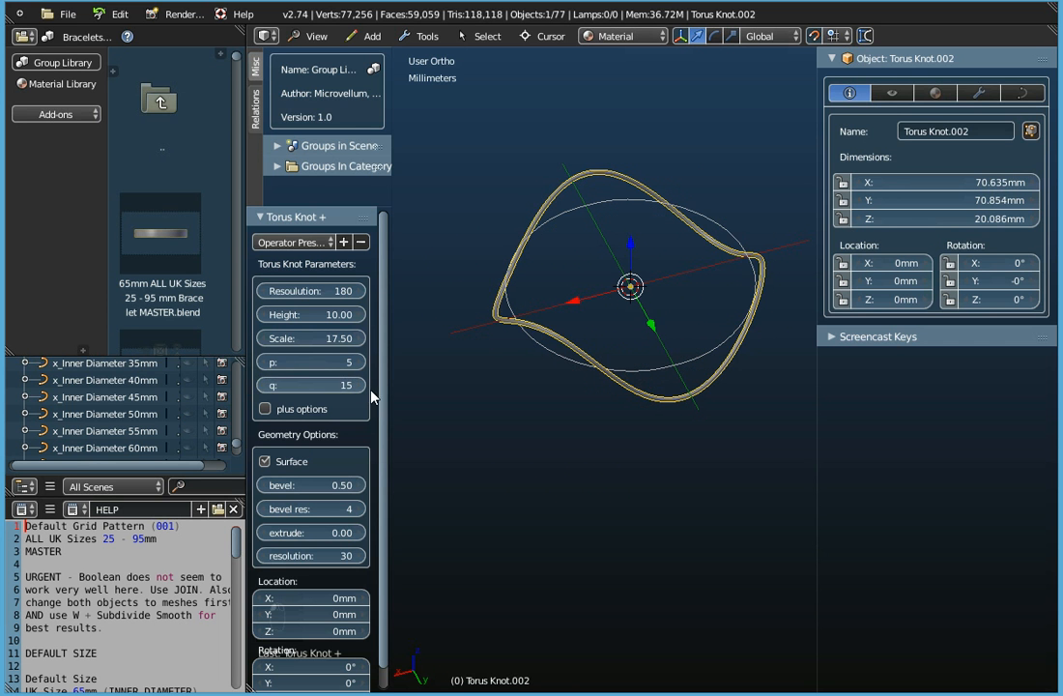
left_click(357, 384)
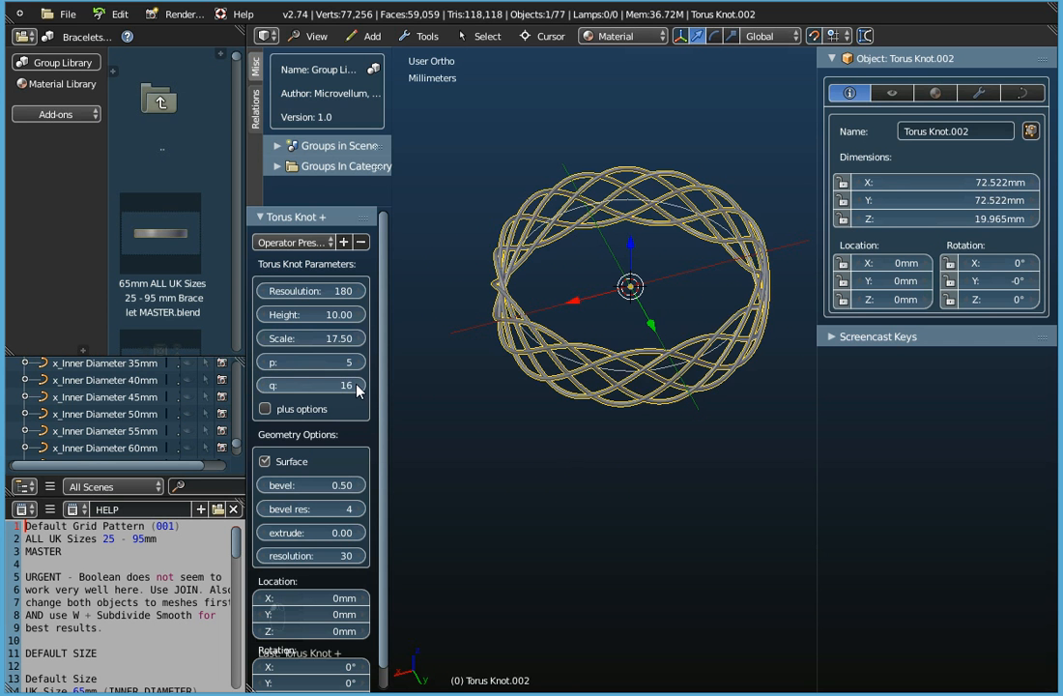
left_click(356, 385)
left_click(357, 385)
left_click(359, 386)
left_click(359, 387)
left_click(359, 387)
left_click(359, 387)
left_click(359, 386)
left_click(359, 387)
left_click(358, 387)
left_click(358, 386)
left_click(359, 385)
left_click(359, 385)
left_click(359, 384)
left_click(359, 384)
left_click(358, 385)
left_click(359, 384)
left_click(358, 385)
left_click(358, 384)
left_click(359, 384)
left_click(359, 385)
left_click(359, 385)
left_click(359, 384)
left_click(358, 385)
left_click(359, 385)
left_click(359, 384)
left_click(358, 384)
left_click(359, 384)
left_click(359, 384)
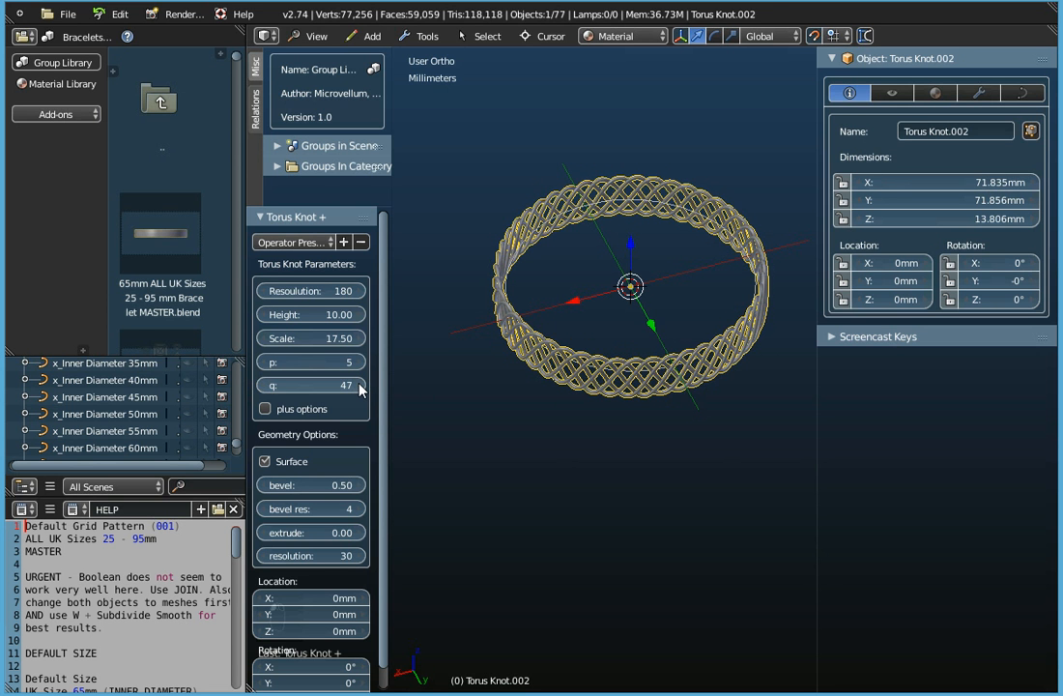
middle_click_drag(572, 475, 720, 432)
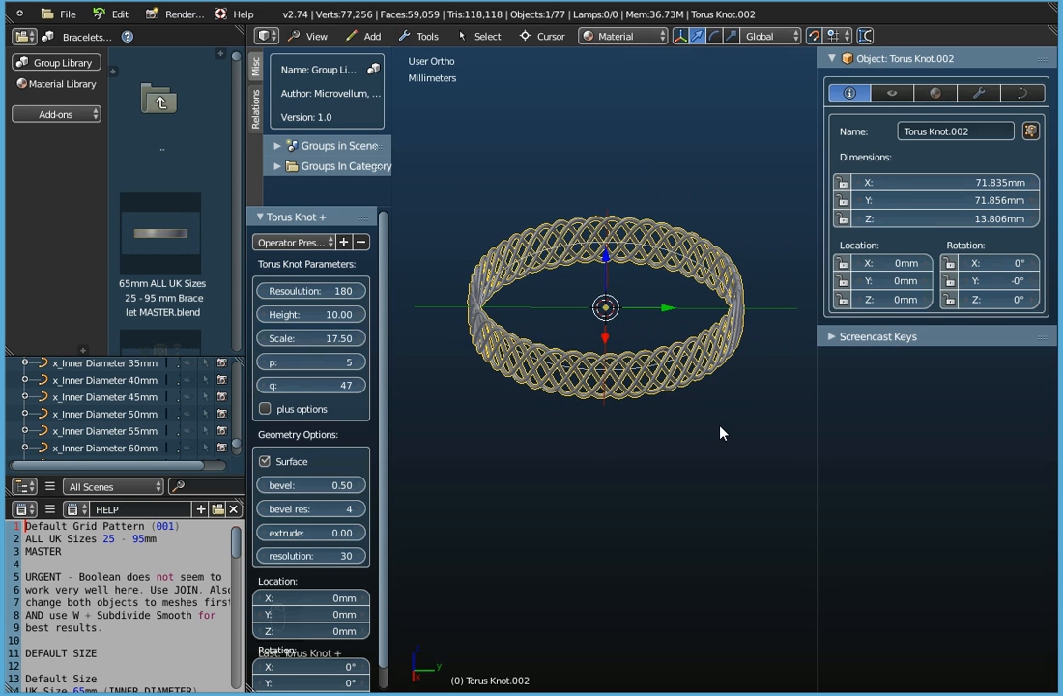
Try a q value of 66 on the torus knot and view the woven band from the side
left_click_drag(362, 388, 449, 388)
left_click(361, 386)
left_click(361, 386)
left_click(362, 385)
left_click(361, 385)
left_click(361, 385)
left_click(362, 386)
left_click(362, 385)
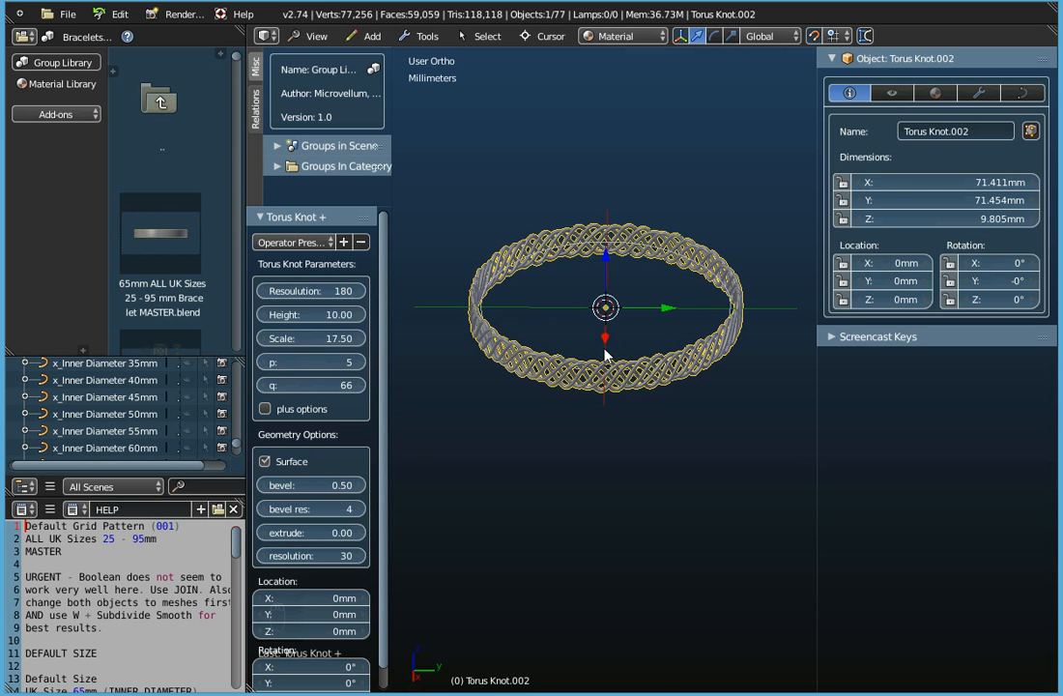
middle_click_drag(568, 410, 589, 349)
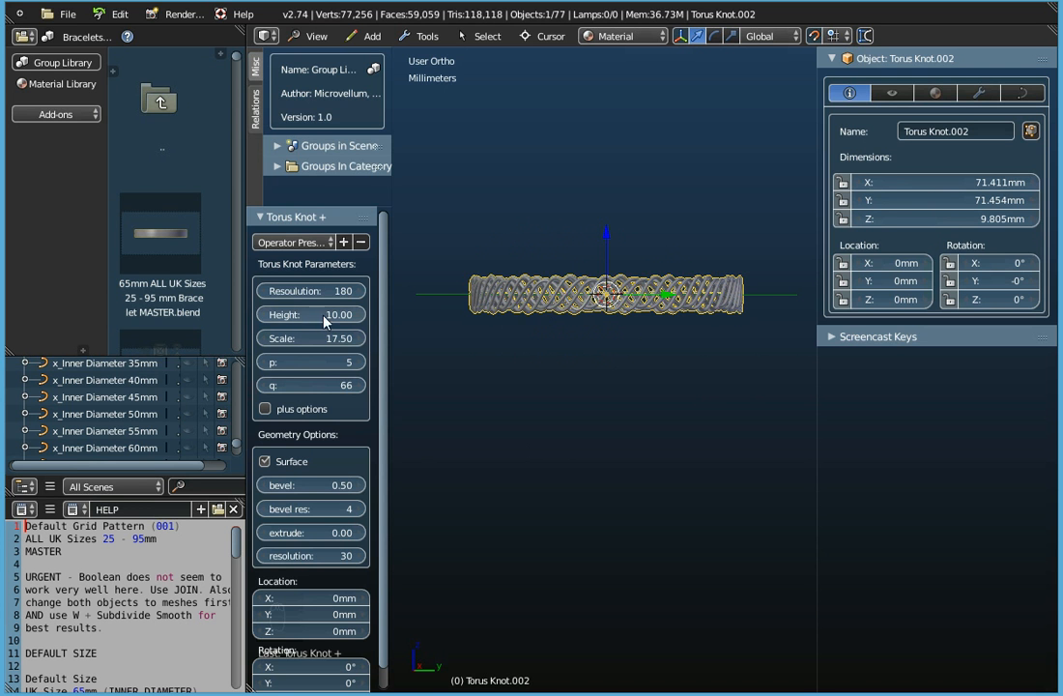
Lower the torus knot's q value to 42 and view the more open weave at an angle
left_click(269, 387)
left_click(269, 387)
left_click(269, 387)
left_click(268, 387)
triple_click(269, 388)
double_click(269, 387)
triple_click(270, 388)
triple_click(270, 388)
triple_click(269, 387)
double_click(268, 387)
left_click(269, 386)
left_click(268, 387)
left_click(269, 386)
left_click(269, 387)
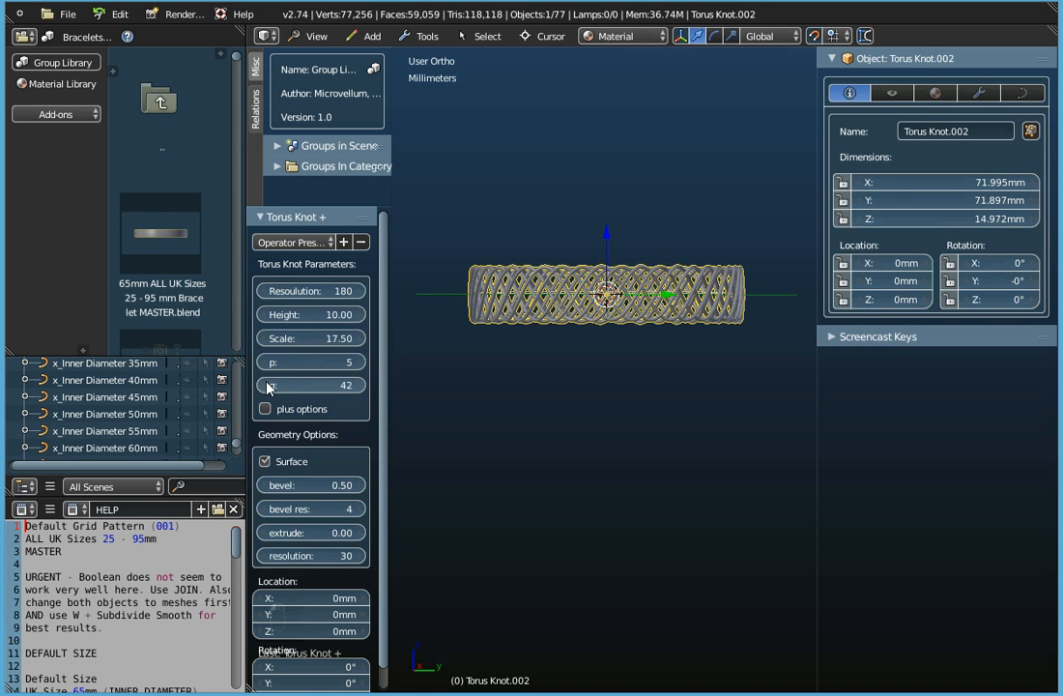
middle_click_drag(541, 401, 538, 461)
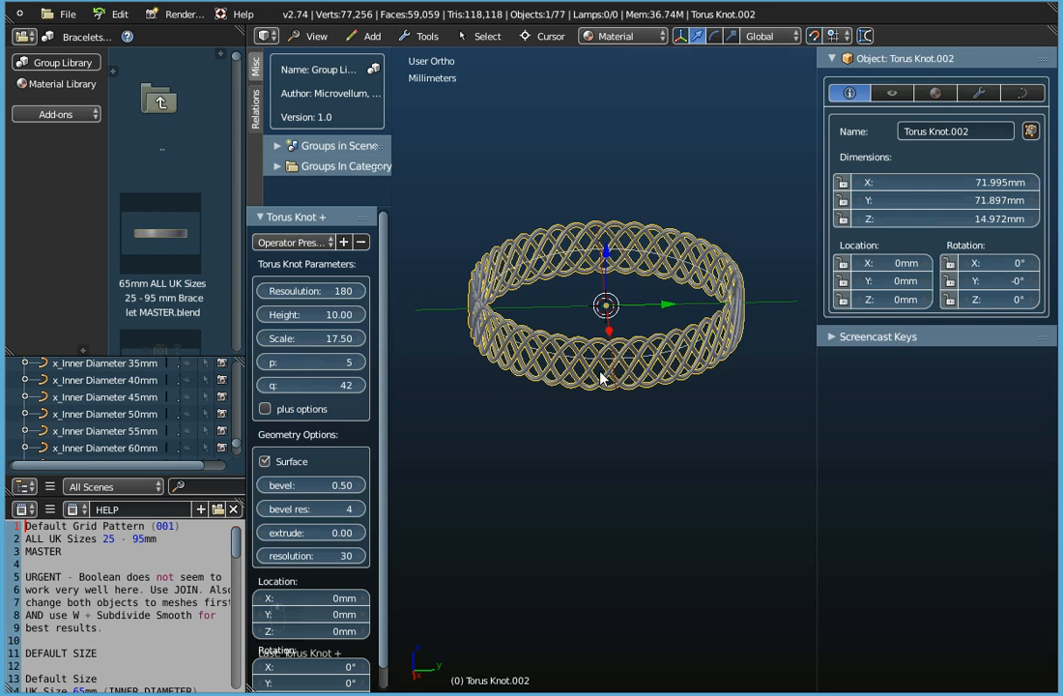
Try adjusting the torus knot's height, return it to 10, and look at the band more closely
mouse_move(295, 314)
left_mouse_down()
mouse_move(385, 314)
mouse_move(299, 315)
left_mouse_up()
left_click(299, 315)
type("10")
key("Return")
scroll(487, 315, "up", 2)
middle_click_drag(488, 312, 580, 386)
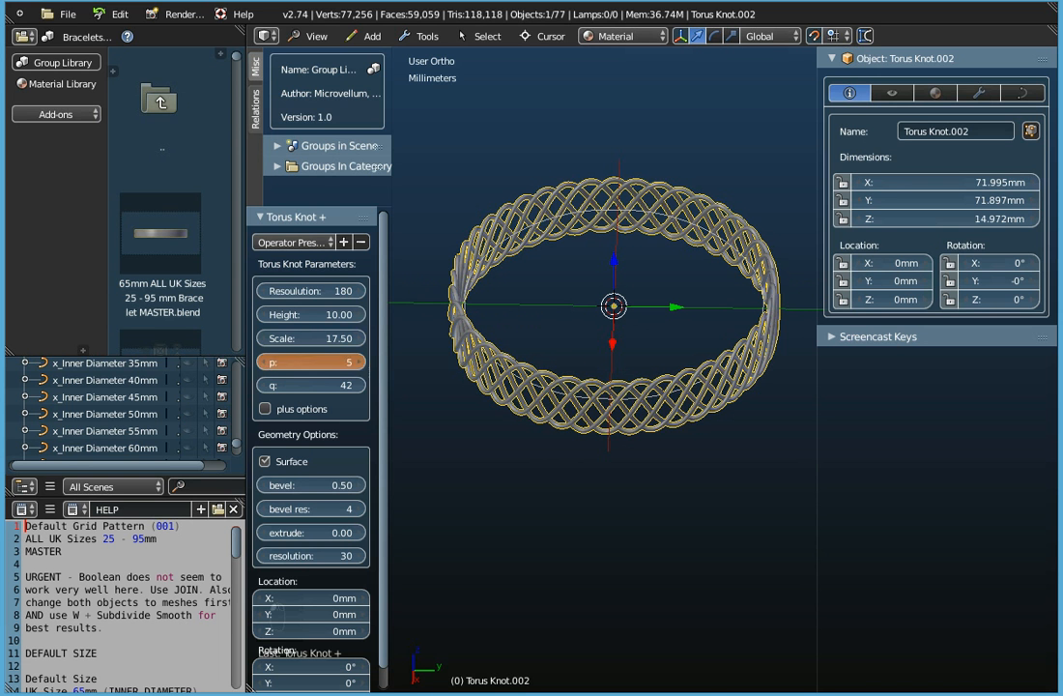
Raise the torus knot's p value to 13 to try different strand patterns
left_click(362, 362)
left_click(363, 363)
left_click(362, 362)
left_click(363, 362)
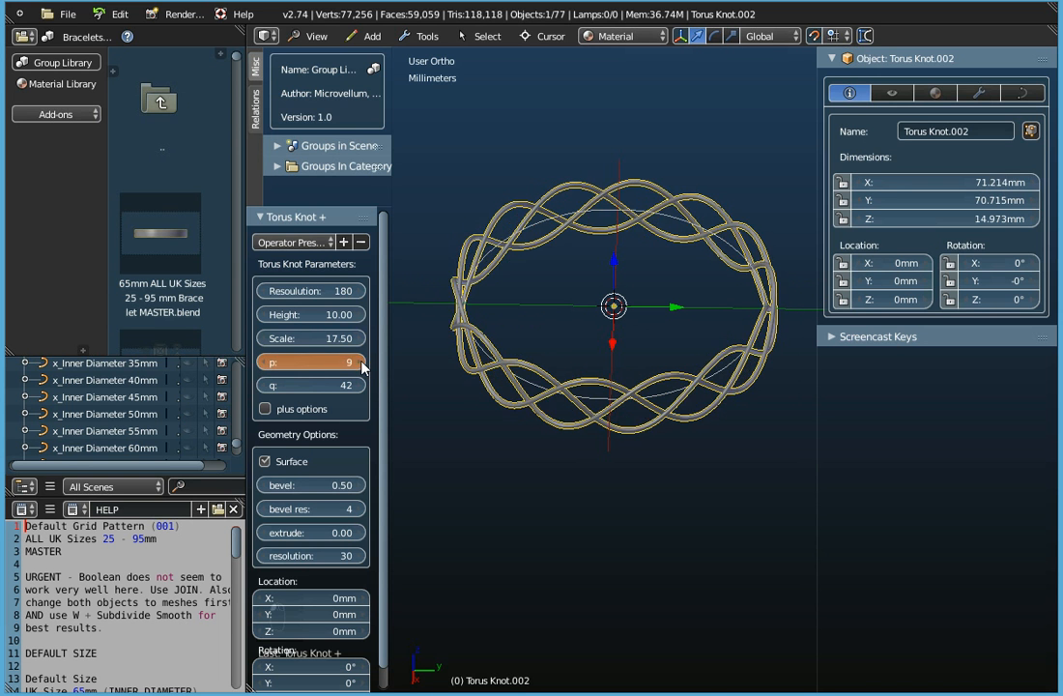
left_click(362, 363)
left_click(362, 363)
left_click(363, 363)
left_click(362, 362)
Set the torus knot's q value to 47 and check the weave from another angle
left_click(359, 386)
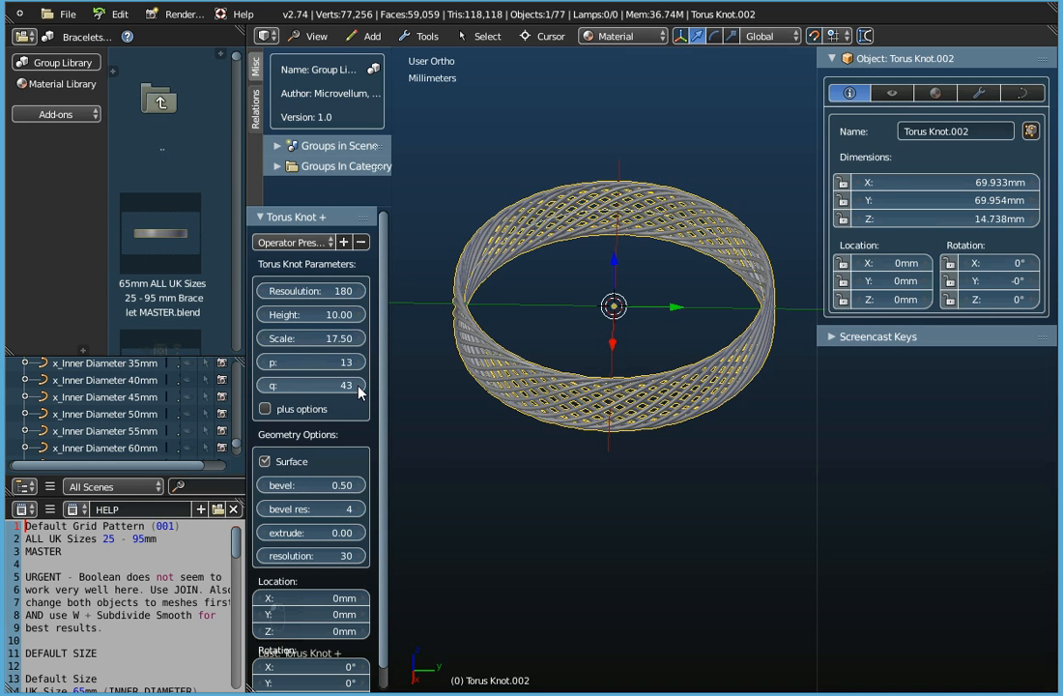
left_click(360, 386)
left_click(360, 386)
left_click(360, 386)
left_click(362, 387)
middle_click_drag(536, 448, 506, 457)
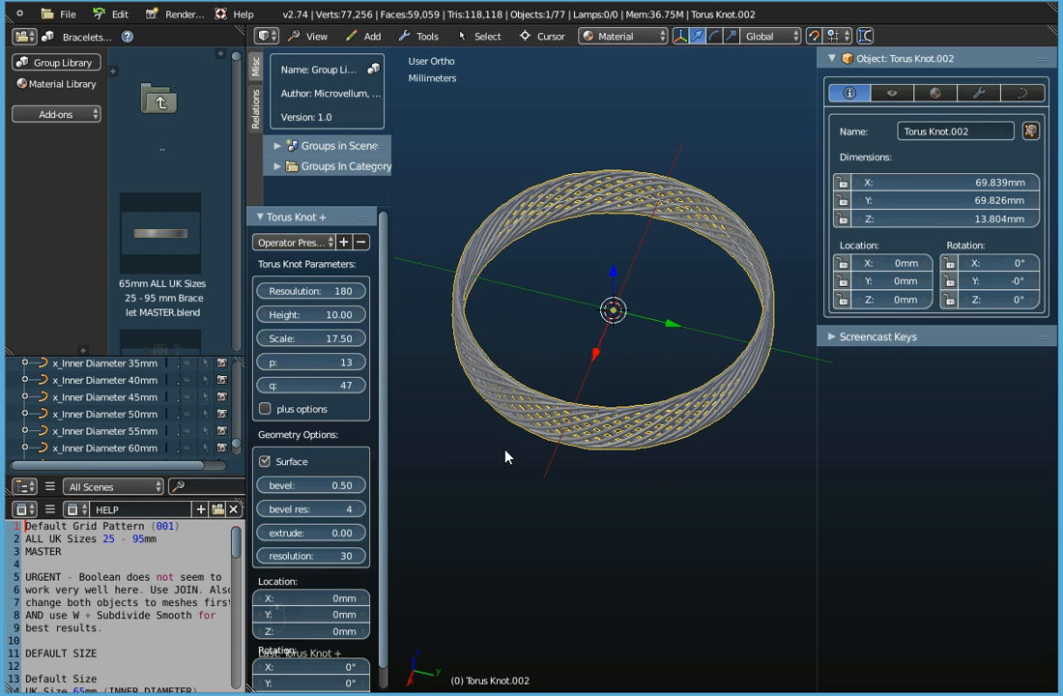
Lower the torus knot's curve resolution to 100
left_click(327, 289)
type("100")
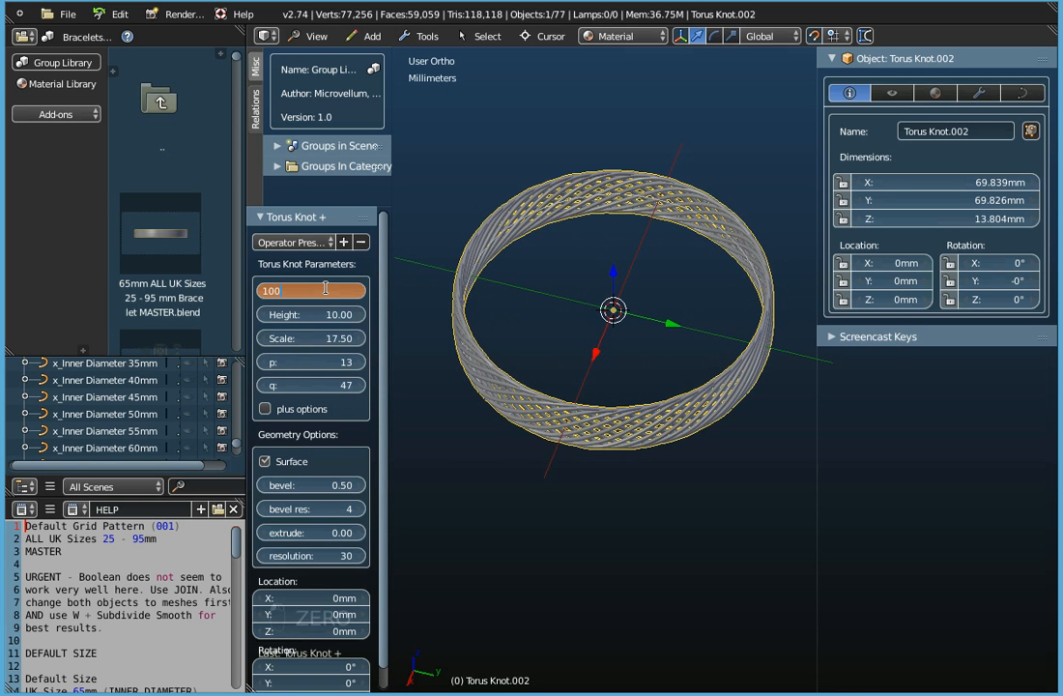
key("Return")
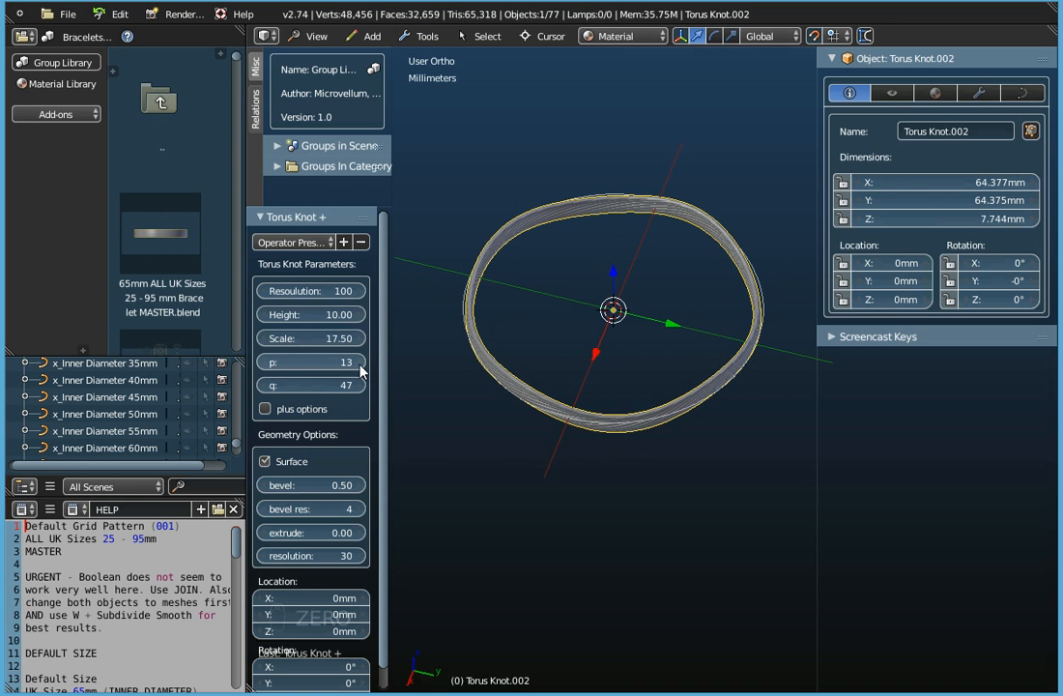
Reduce the torus knot's p value to 5 and inspect the varying band width up close and all around
left_click(267, 363)
left_click(267, 364)
left_click(267, 364)
left_click(267, 363)
left_click(266, 364)
left_click(270, 363)
middle_click_drag(498, 479, 446, 424)
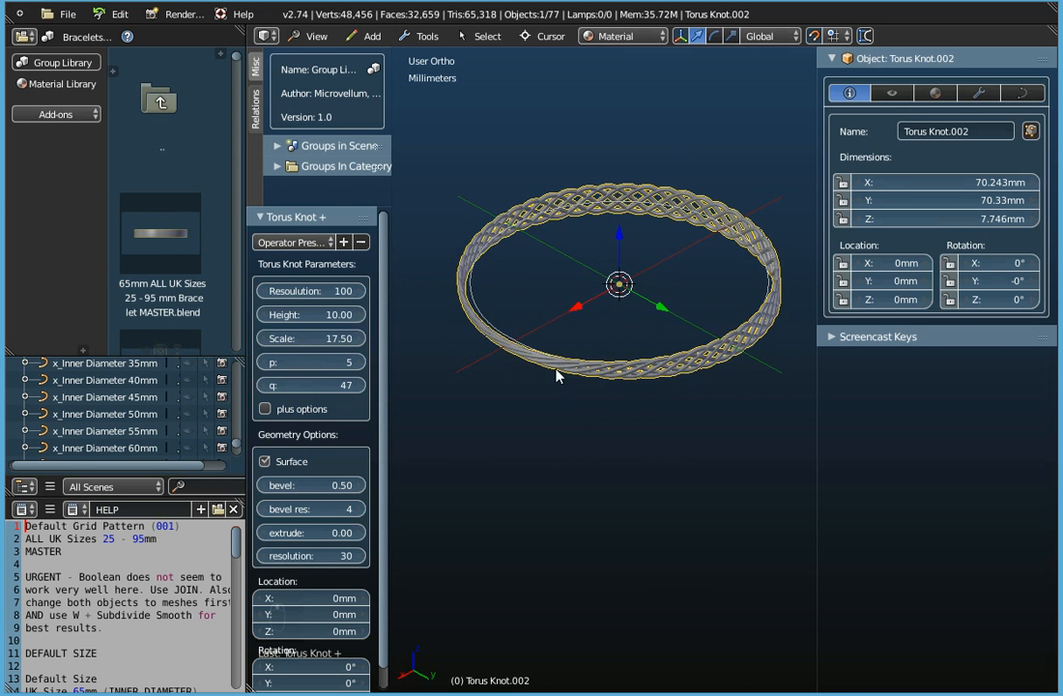
scroll(581, 346, "up", 5)
middle_click_drag(582, 346, 489, 294)
scroll(526, 316, "down", 5)
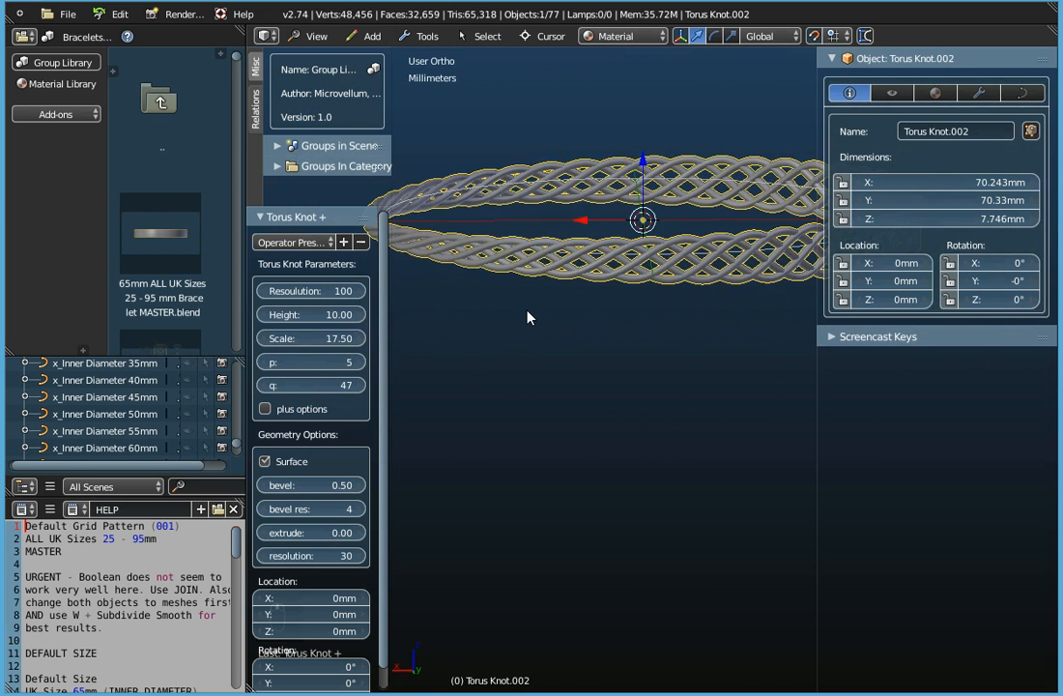
middle_click_drag(572, 335, 406, 330)
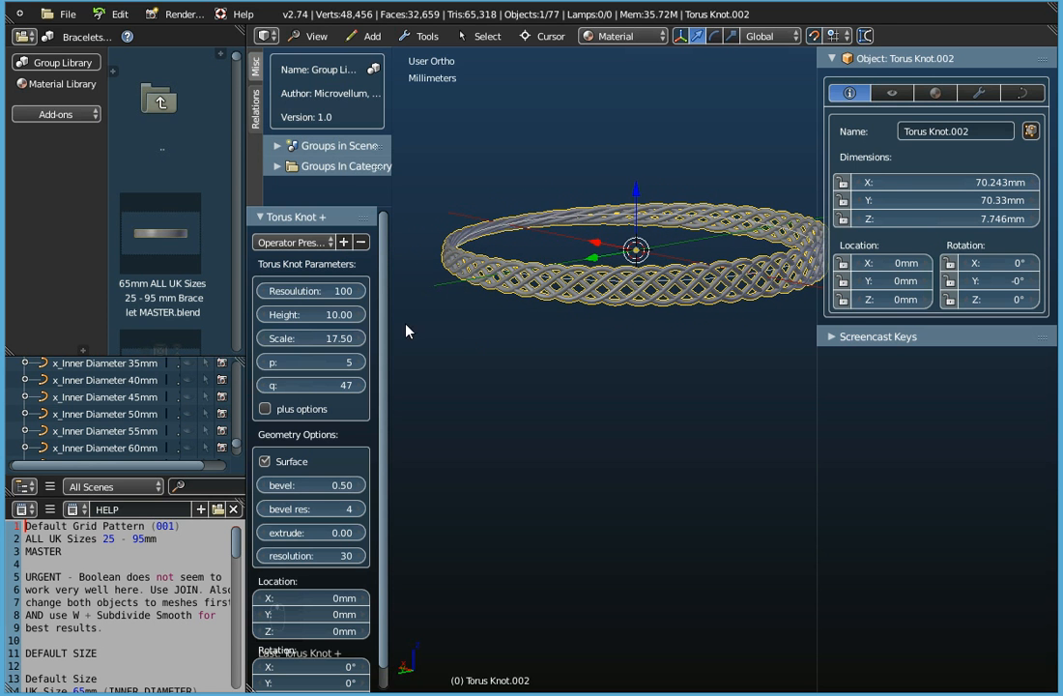
mouse_move(657, 351)
middle_mouse_down()
mouse_move(726, 332)
mouse_move(740, 289)
mouse_move(746, 326)
mouse_move(674, 345)
middle_mouse_up()
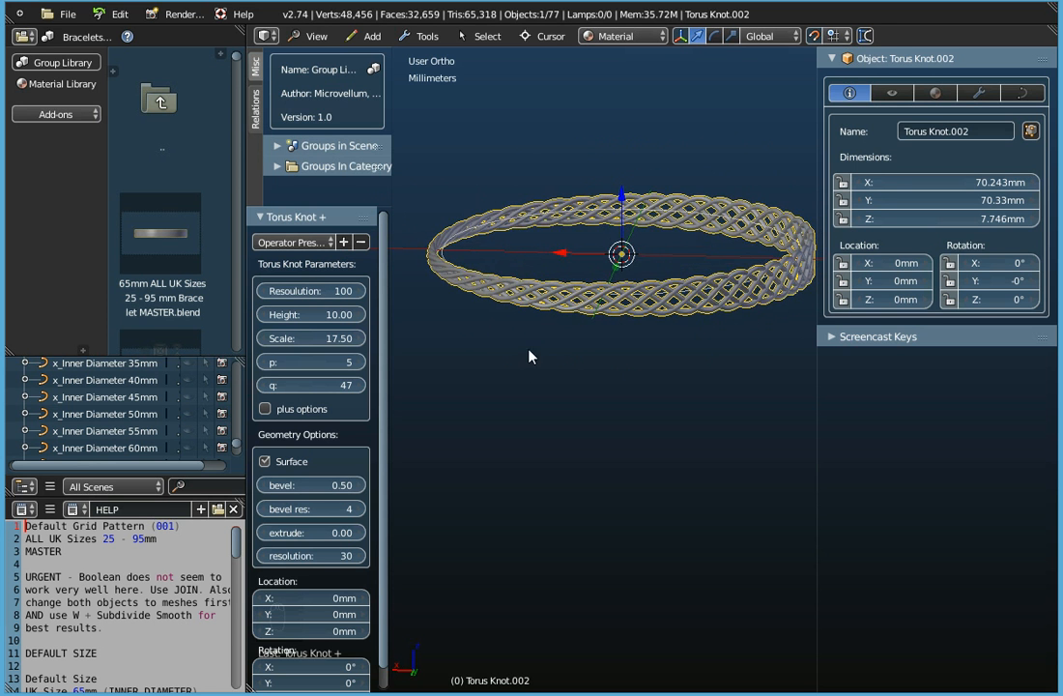
Set the torus knot's resolution to 180 to compare the band's width and weave
left_click_drag(318, 298, 299, 293)
left_click(332, 292)
type("1")
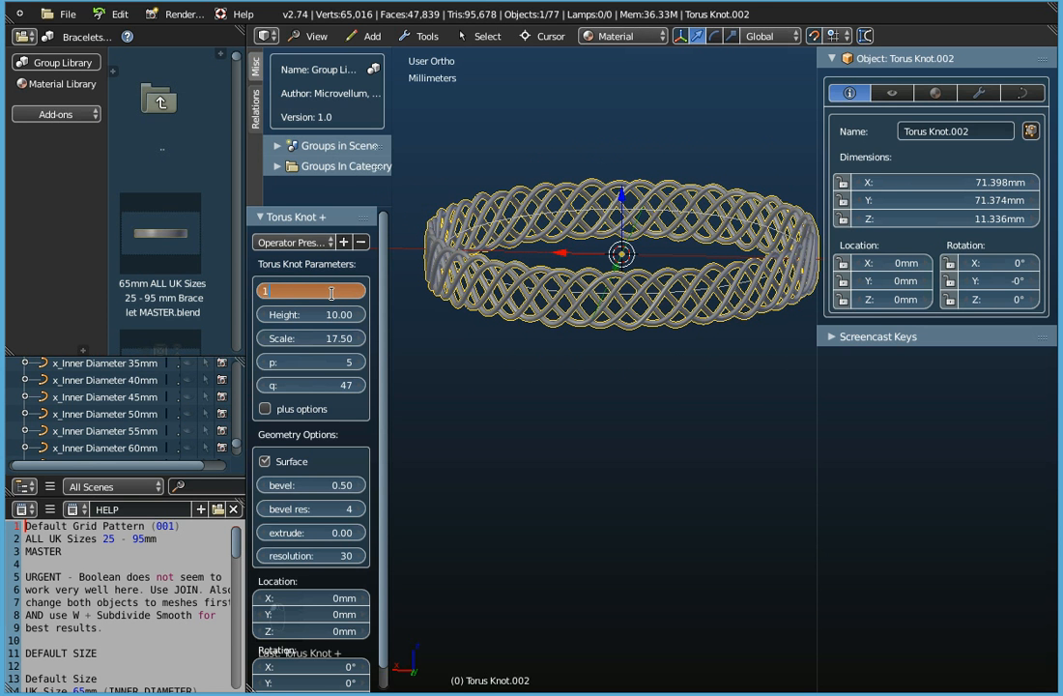
type("80")
key("Return")
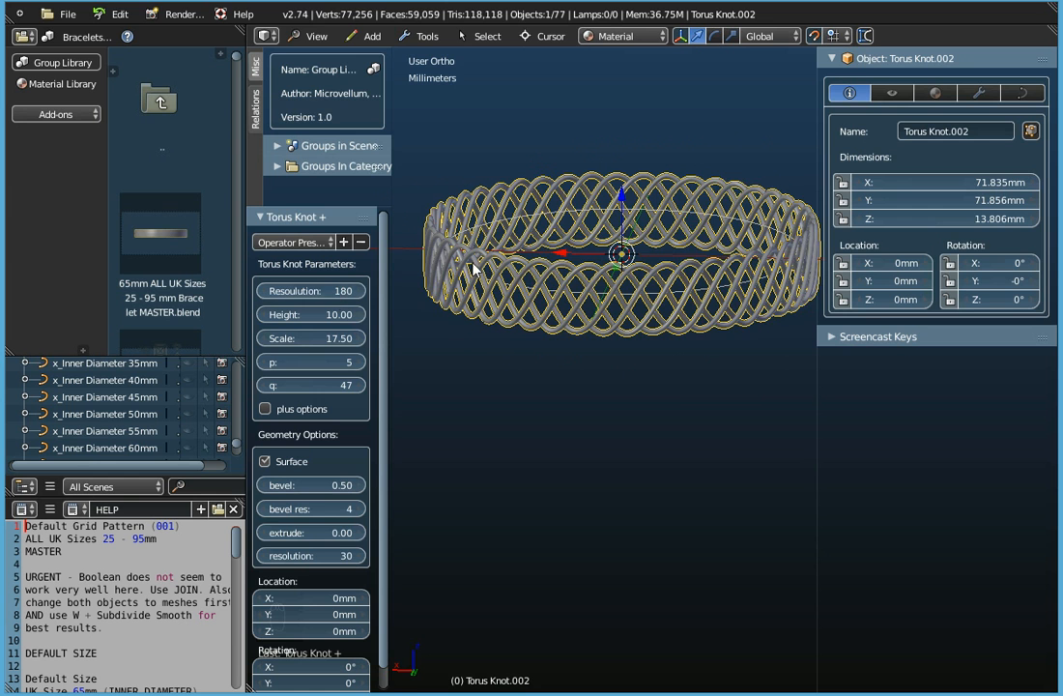
middle_click_drag(599, 208, 559, 278)
Set the torus knot's resolution to 100 and orbit around the tapered band
left_click(335, 293)
type("100")
key("Return")
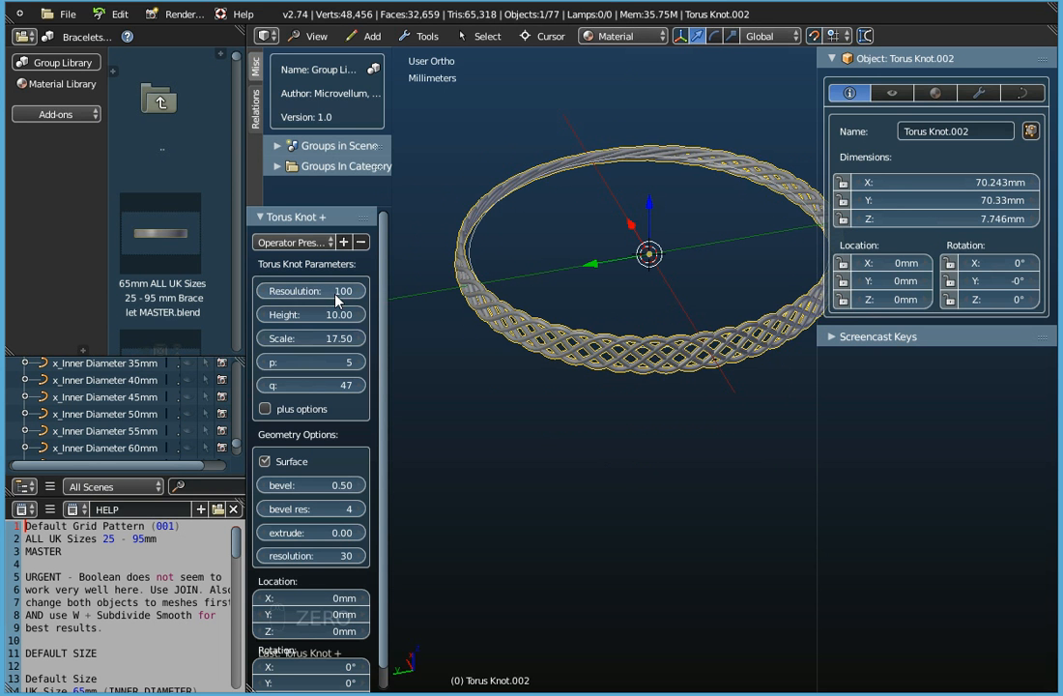
middle_click_drag(465, 327, 641, 318)
Increase the torus knot's height to 19.18 and check the bracelet's fit around the reference circle from above
mouse_move(290, 316)
left_mouse_down()
mouse_move(319, 321)
mouse_move(287, 325)
left_mouse_up()
middle_click_drag(695, 387, 724, 422)
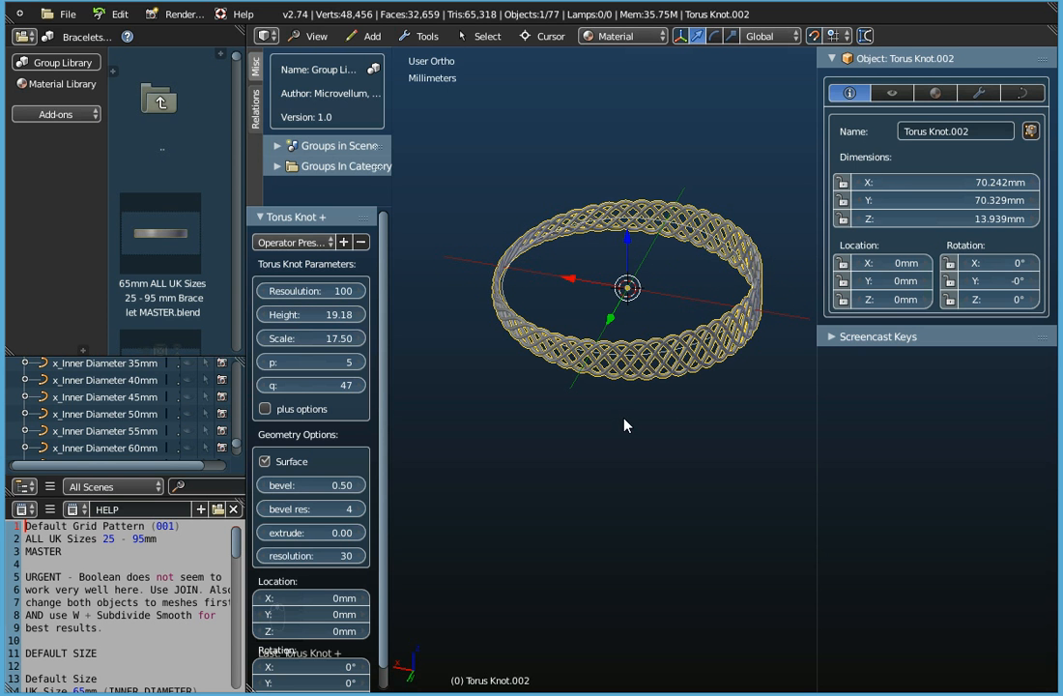
scroll(630, 357, "up", 2)
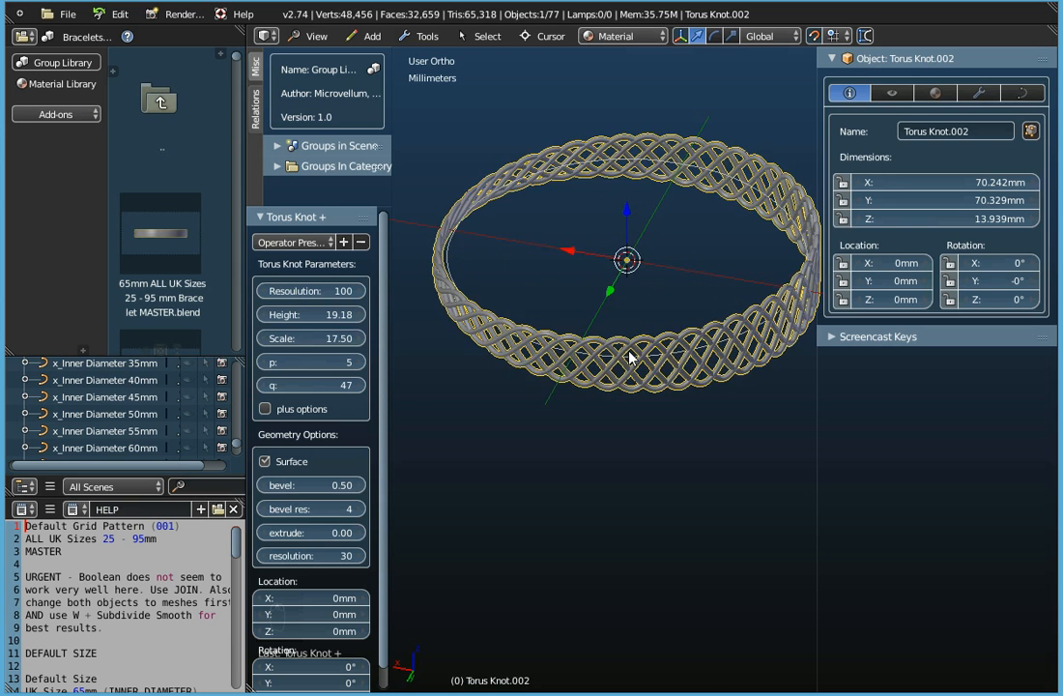
middle_click_drag(651, 410, 664, 499)
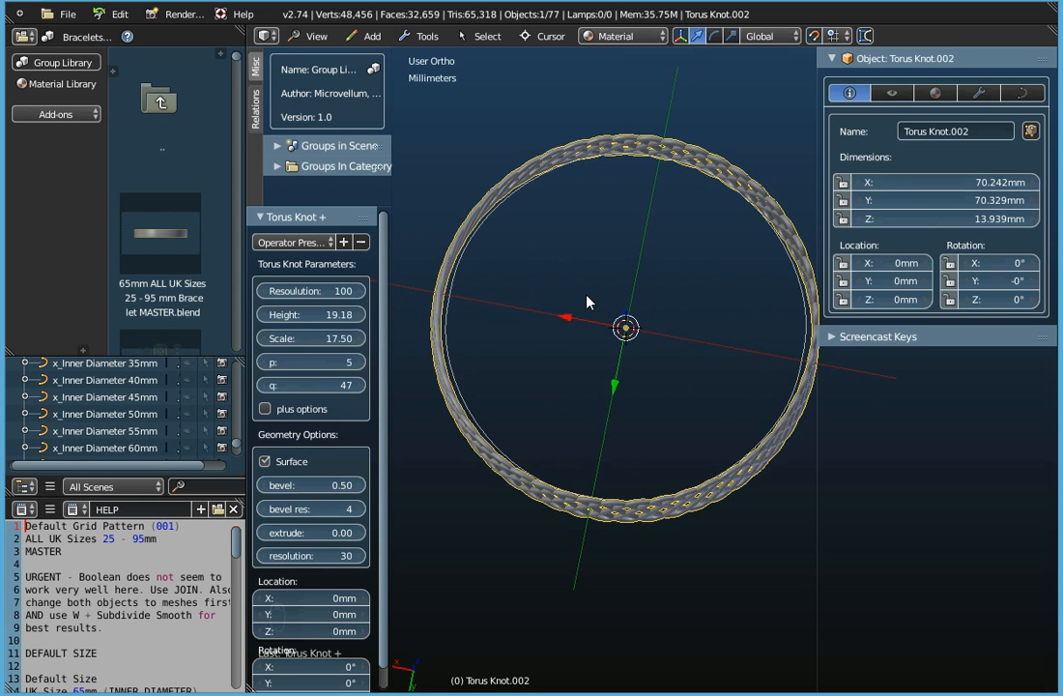
Reduce the torus knot's scale to 16.99, fitting the band against the inner reference circle in the top view
middle_click_drag(597, 303, 597, 321)
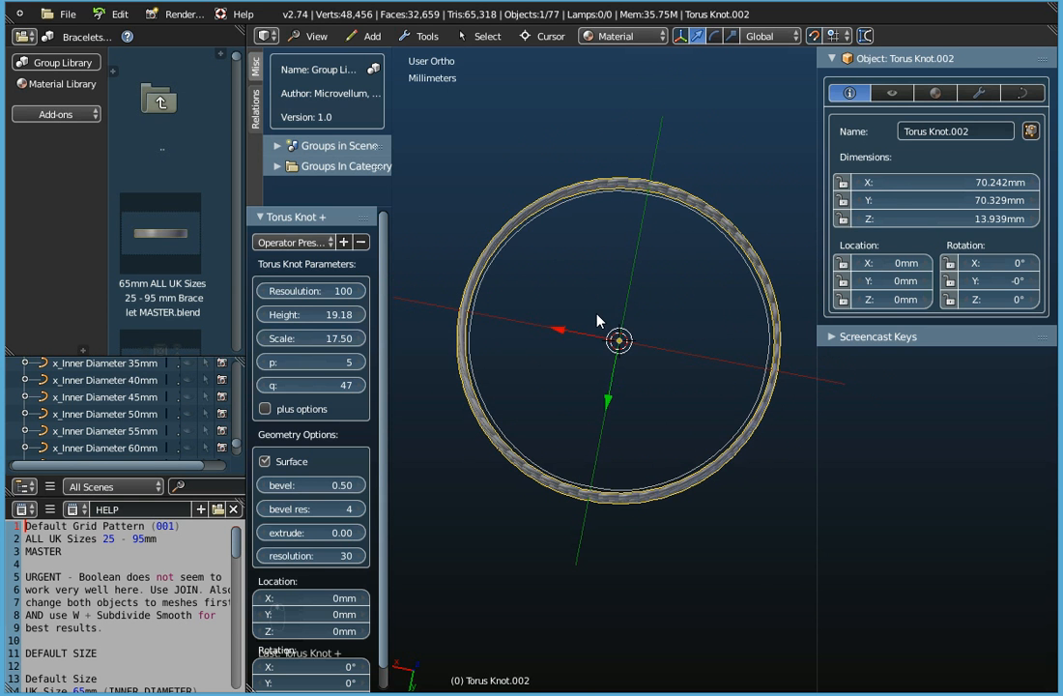
middle_click_drag(634, 405, 543, 195)
left_click(317, 37)
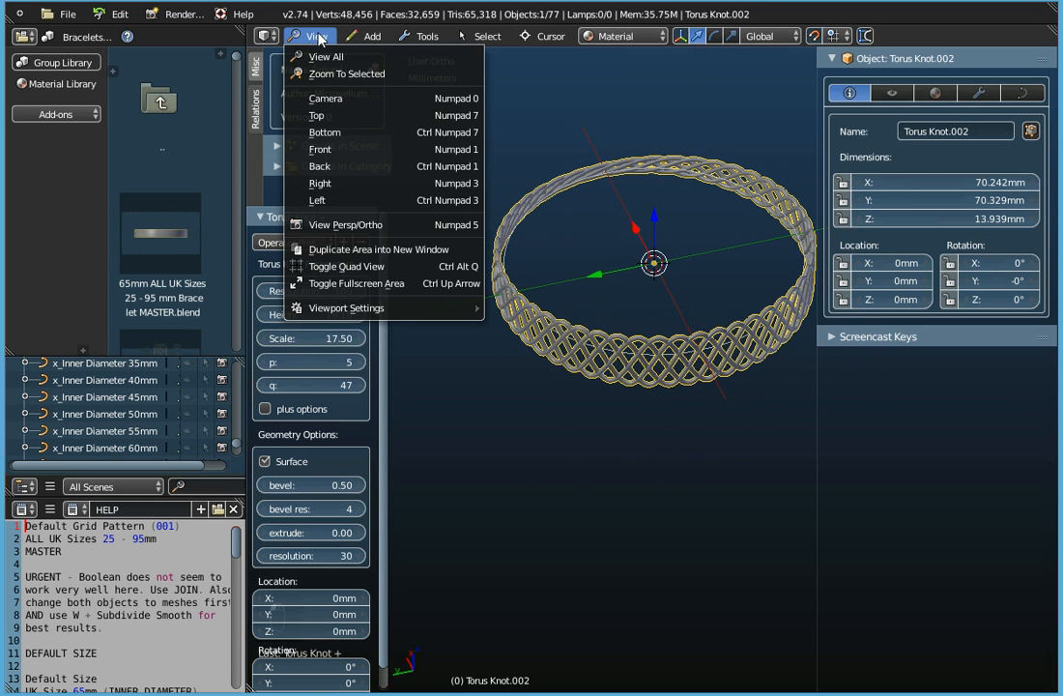
left_click(316, 115)
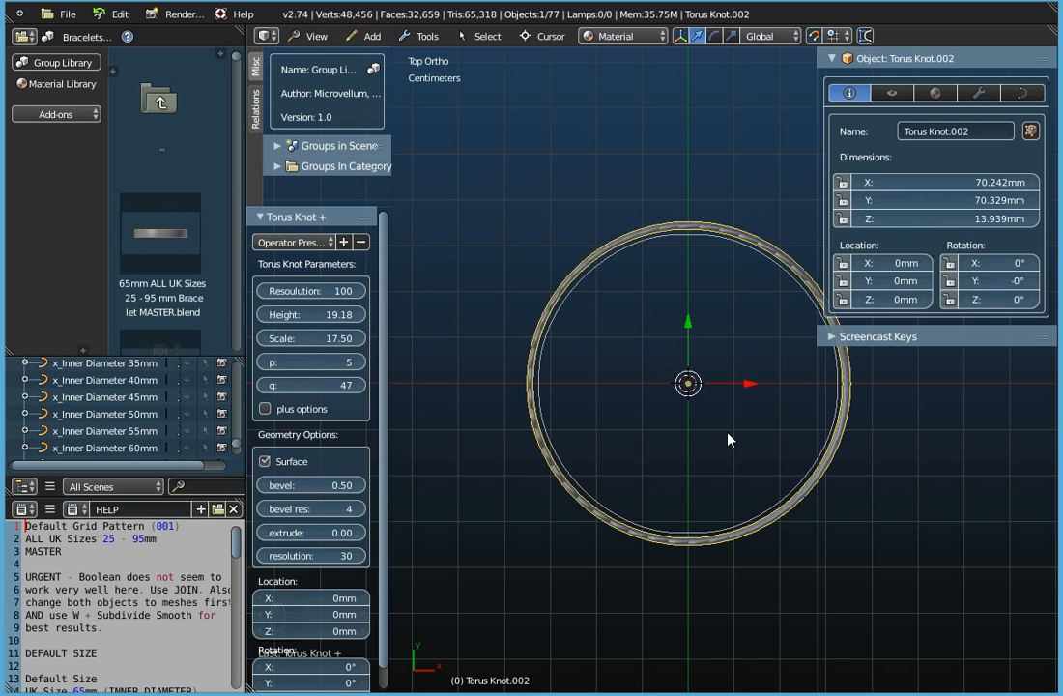
middle_click_drag(739, 471, 683, 447, "shift")
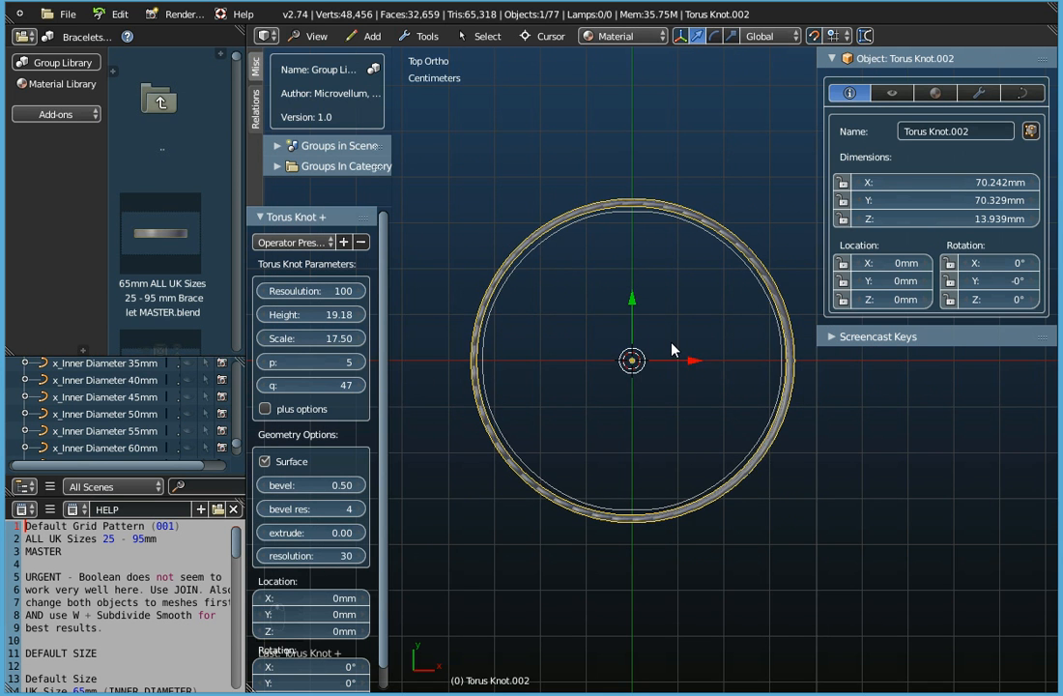
scroll(673, 351, "up", 2)
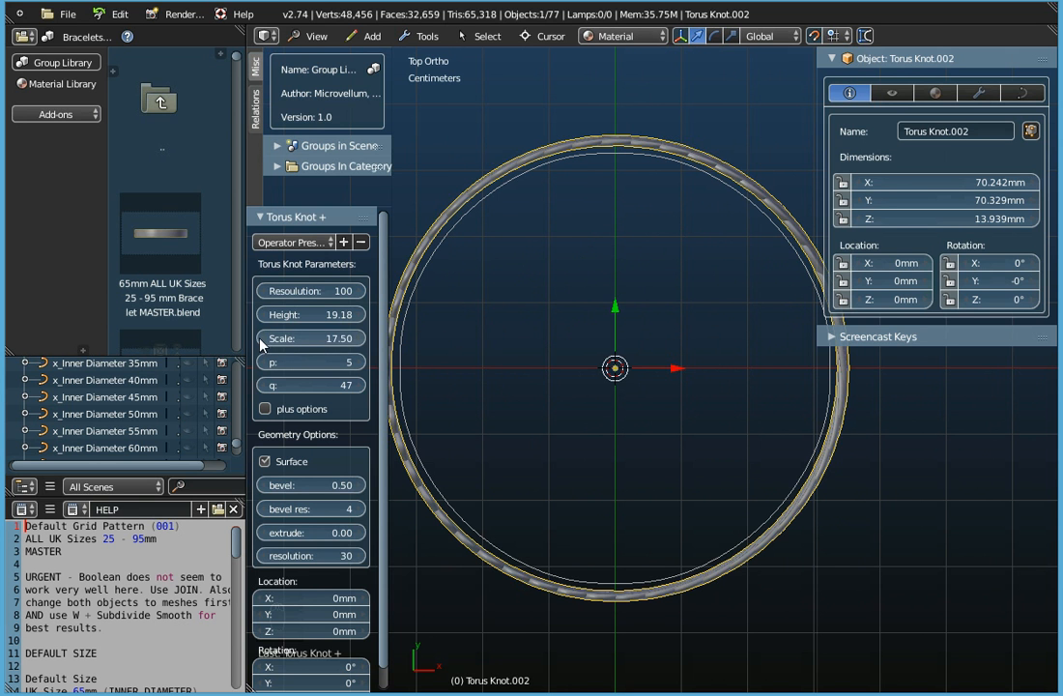
mouse_move(271, 344)
left_mouse_down()
mouse_move(255, 345)
mouse_move(268, 345)
left_mouse_up()
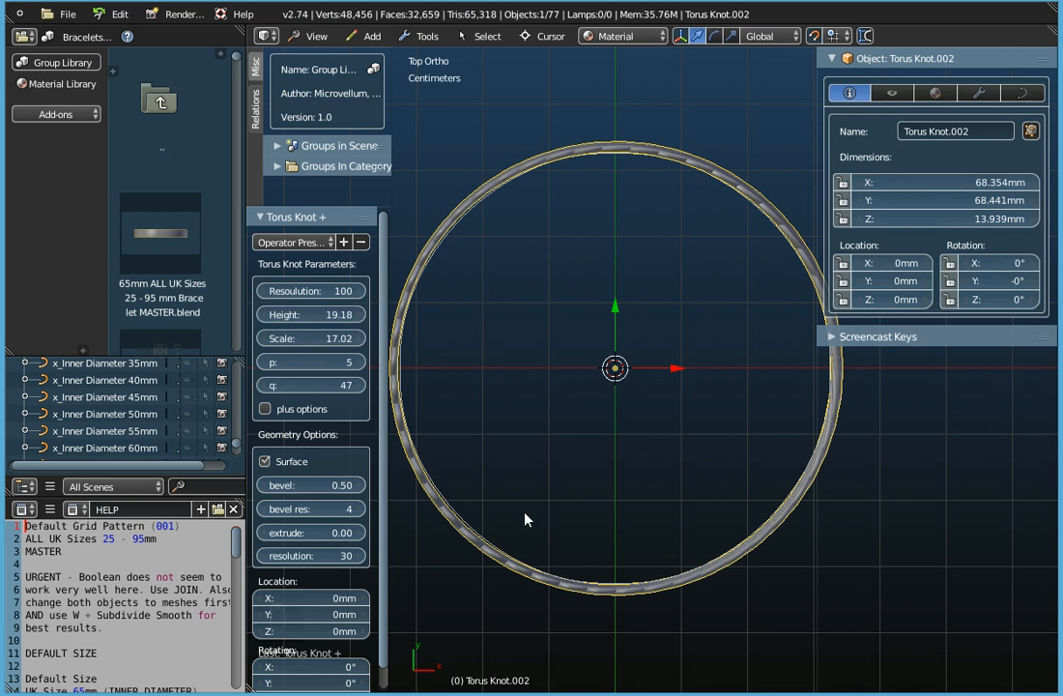
left_click(259, 350)
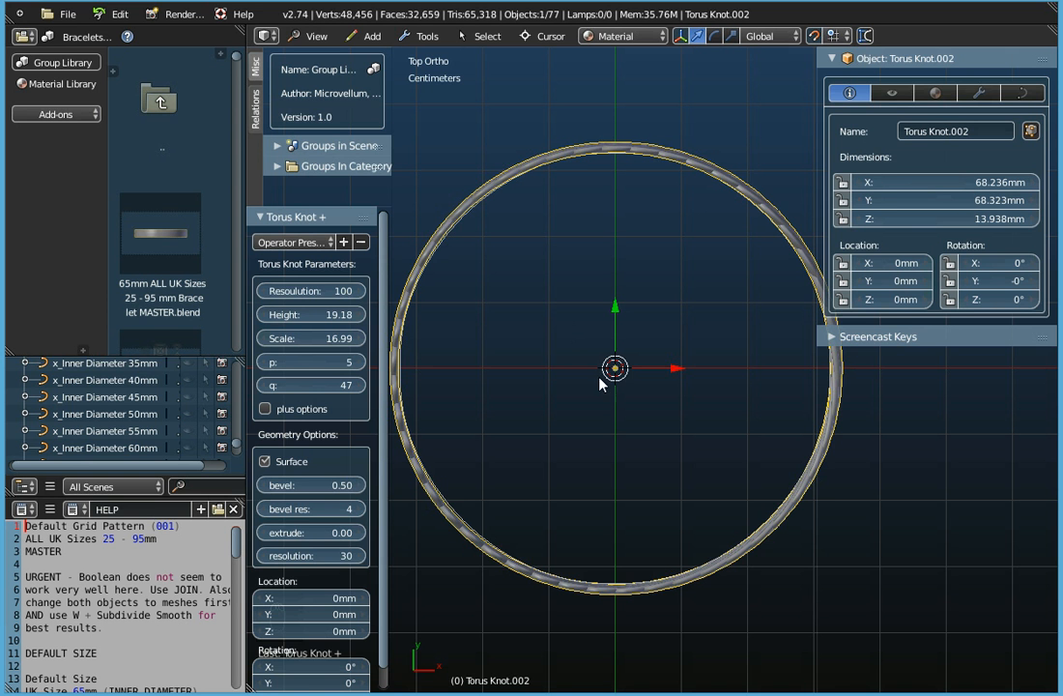
Increase the torus knot's height to 19.84 while viewing the bracelet at an angle
middle_click_drag(581, 523, 533, 320)
left_click(363, 320)
left_click(362, 320)
mouse_move(294, 316)
left_mouse_down()
mouse_move(330, 316)
mouse_move(306, 320)
left_mouse_up()
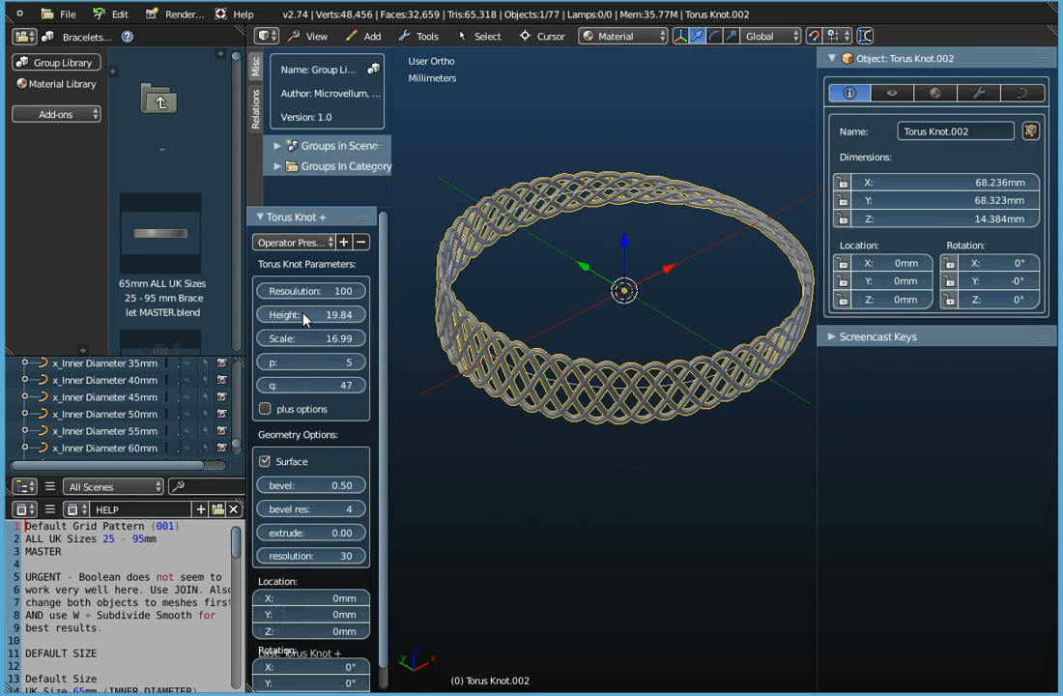
Inspect the bracelet's woven strands and upper edge loops up close, and check the whole band from several angles
middle_click_drag(555, 326, 658, 358)
middle_click_drag(589, 388, 627, 324)
scroll(626, 321, "up", 7)
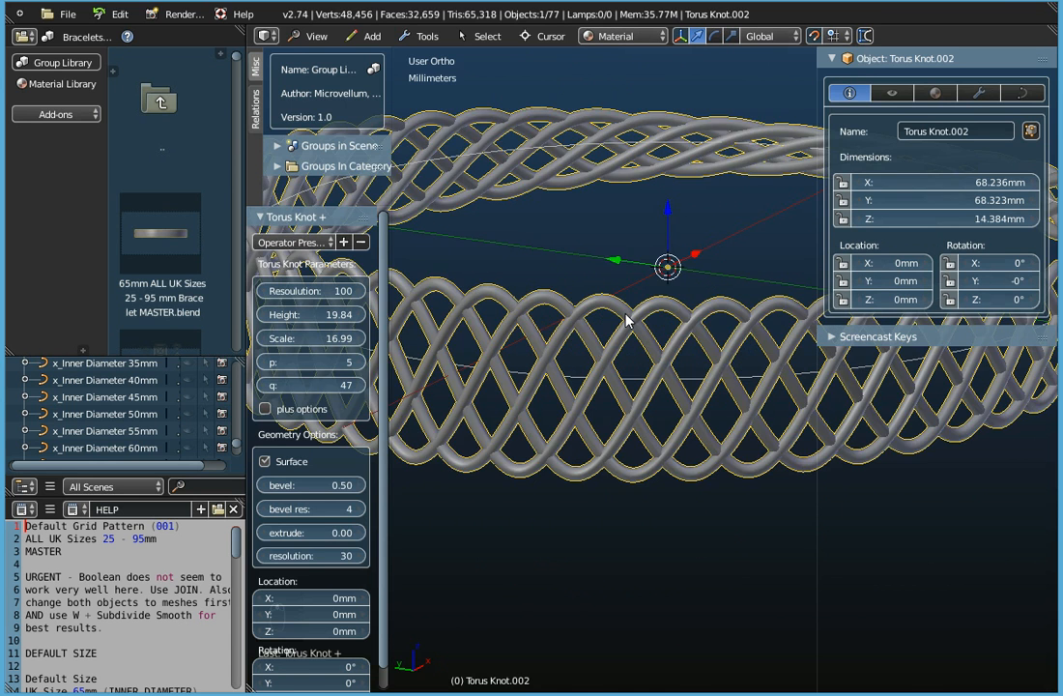
scroll(626, 321, "up", 6)
scroll(626, 320, "up", 4)
middle_click_drag(626, 320, 625, 351)
scroll(625, 351, "down", 2)
scroll(624, 351, "down", 9)
scroll(589, 498, "up", 3)
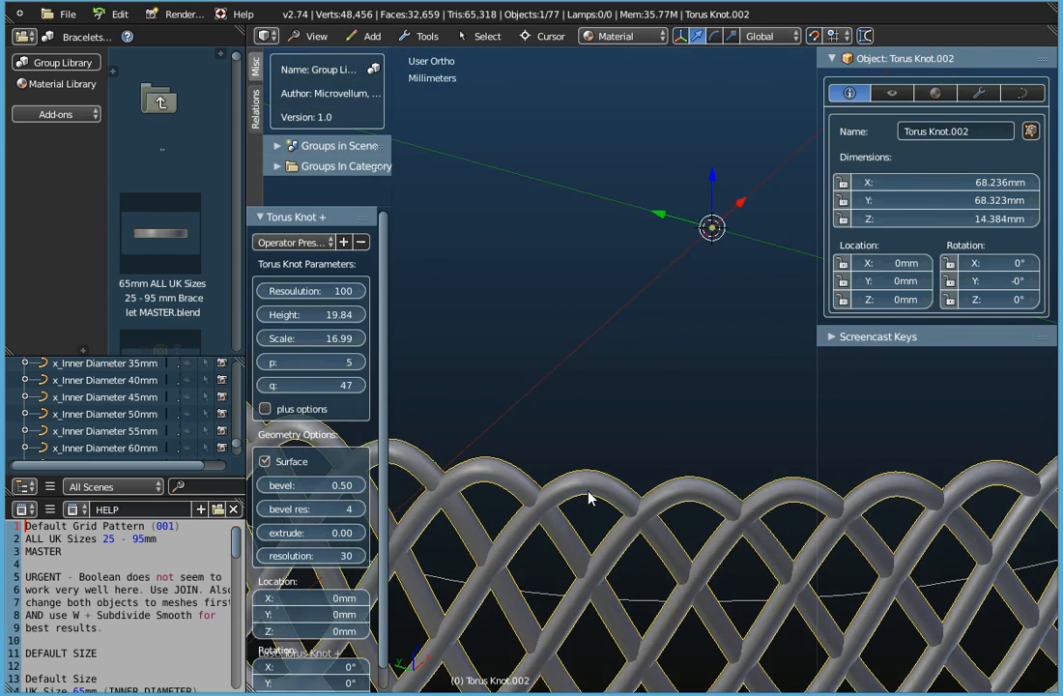
scroll(589, 498, "up", 2)
scroll(589, 494, "down", 9)
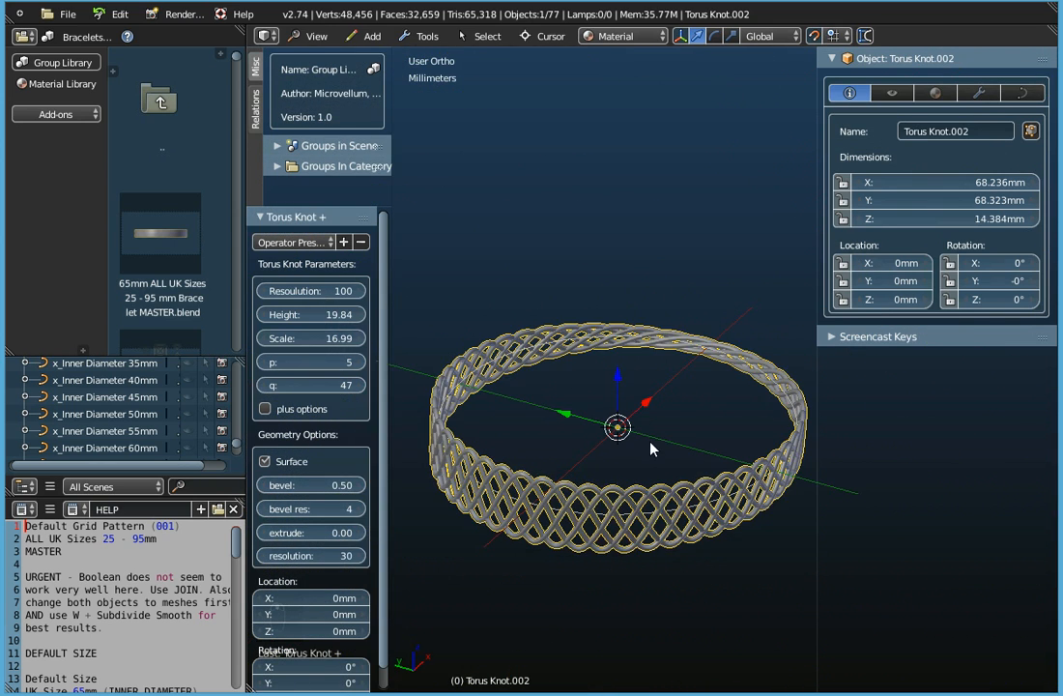
middle_click_drag(628, 450, 607, 383)
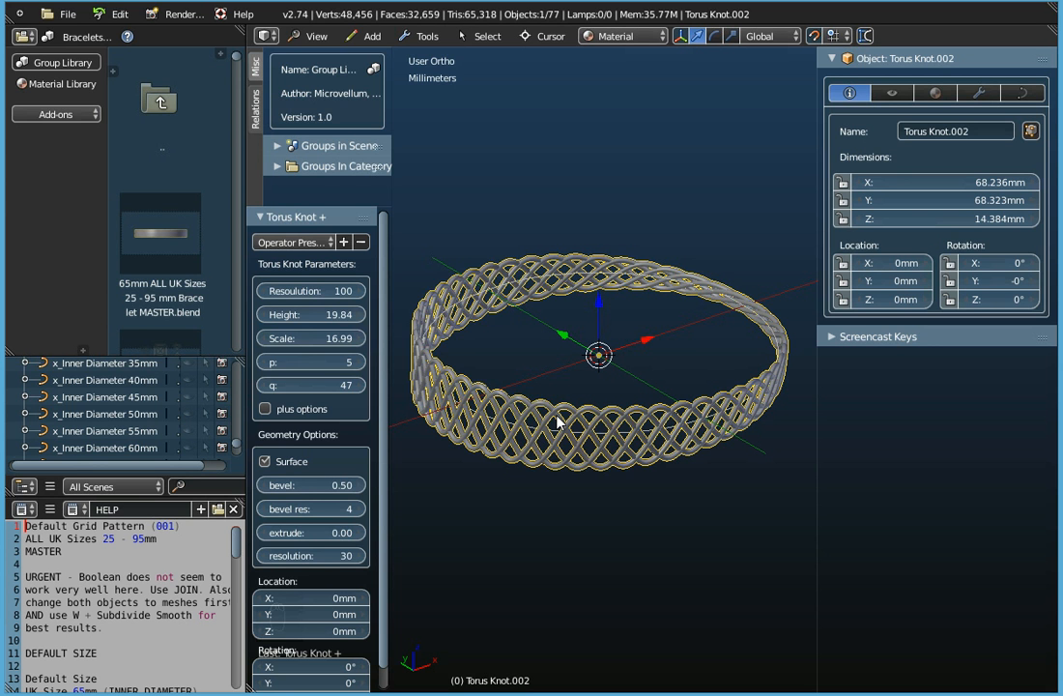
middle_click_drag(603, 435, 580, 447)
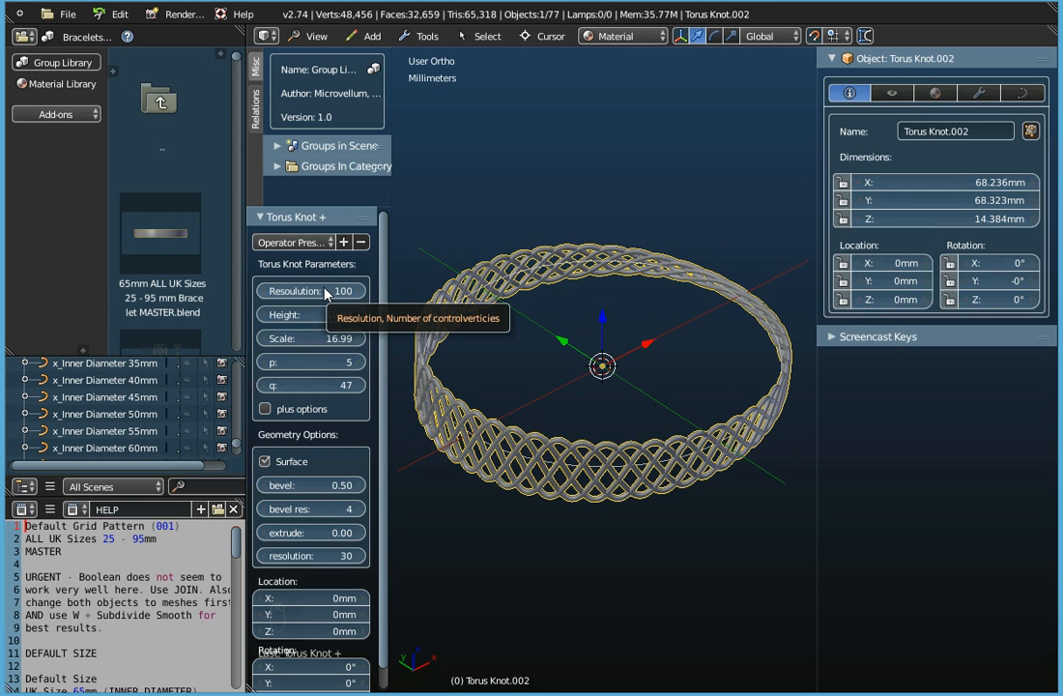
Try a torus knot resolution of 180 and check the band's weave from another angle
left_click(325, 291)
type("1")
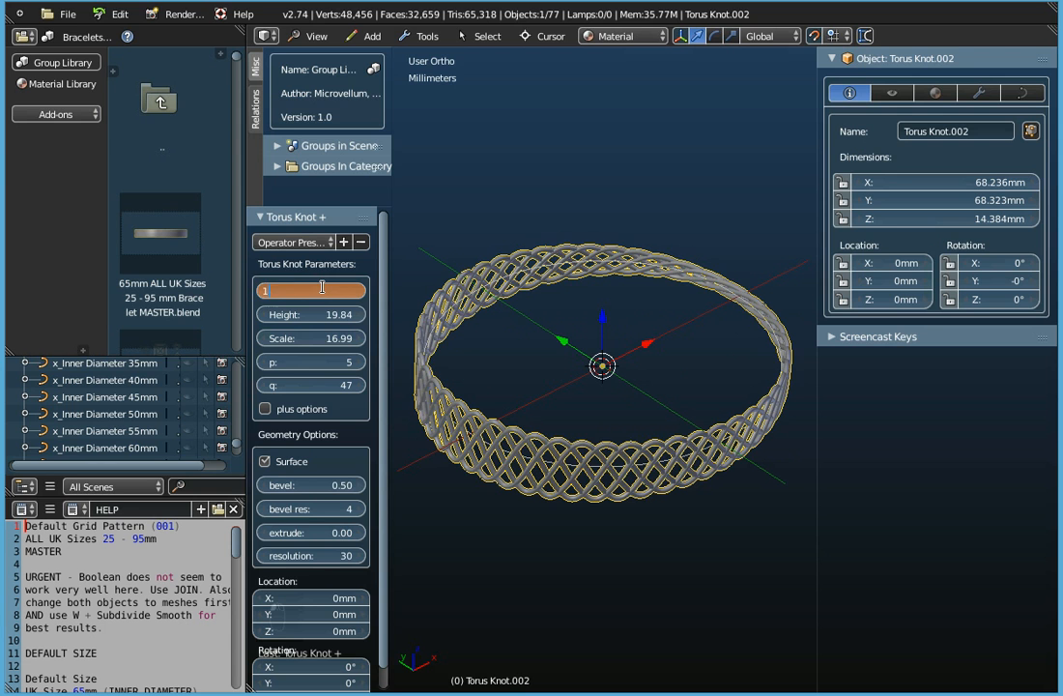
type("80")
key("Return")
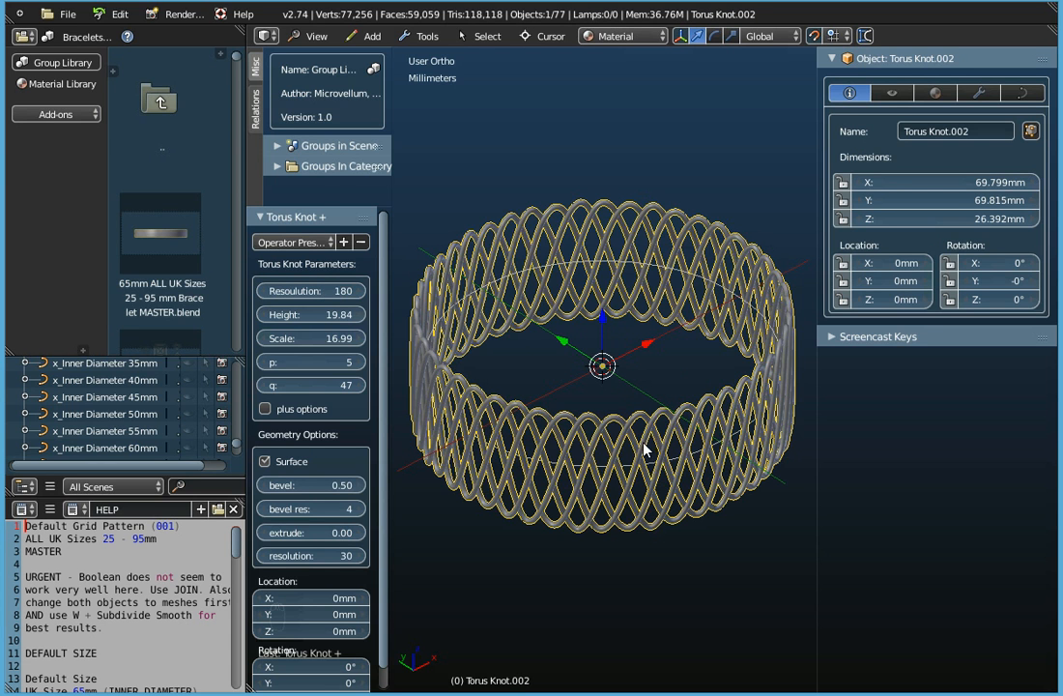
middle_click_drag(649, 435, 557, 430)
Return the torus knot's resolution to 100 and view the complete tapered band
left_click(314, 291)
type("100")
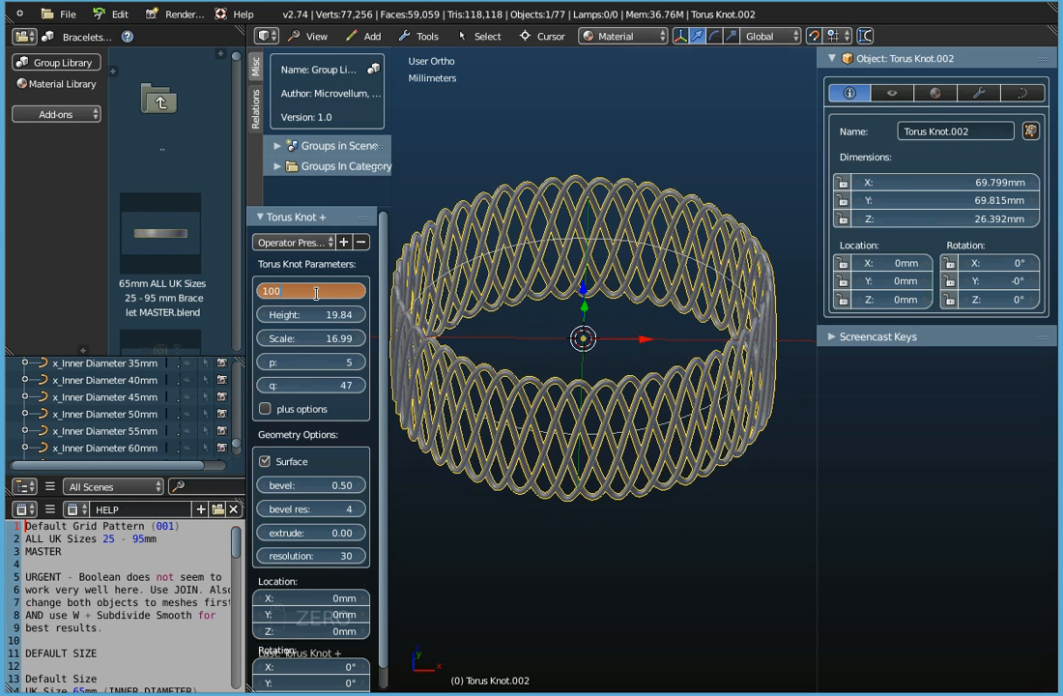
key("Return")
middle_click_drag(580, 338, 689, 379)
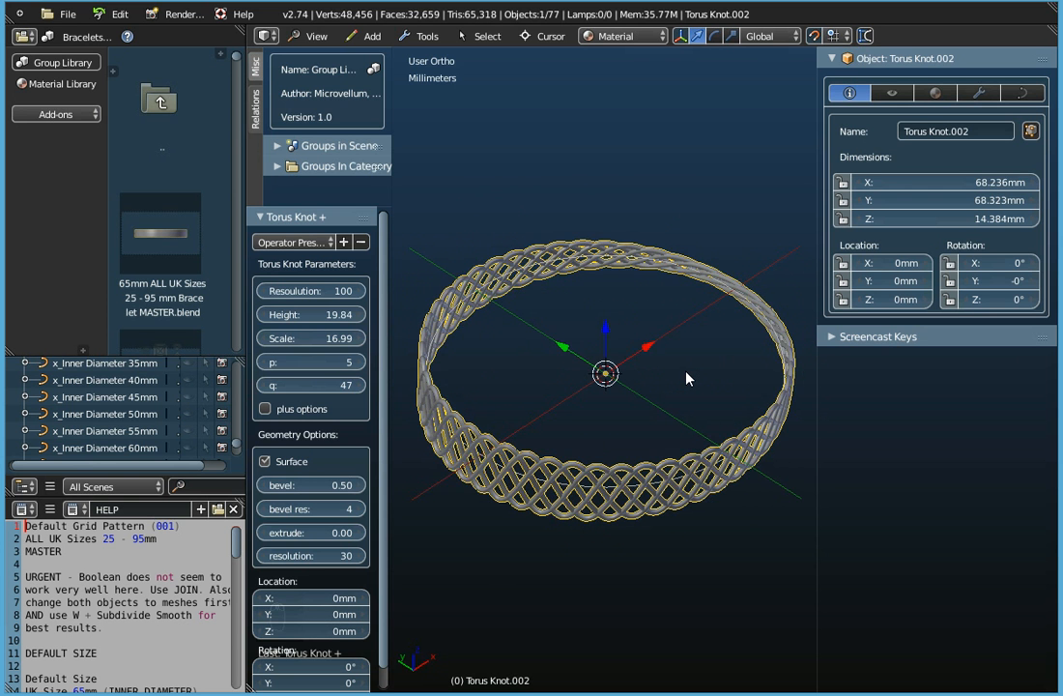
scroll(686, 378, "down", 1)
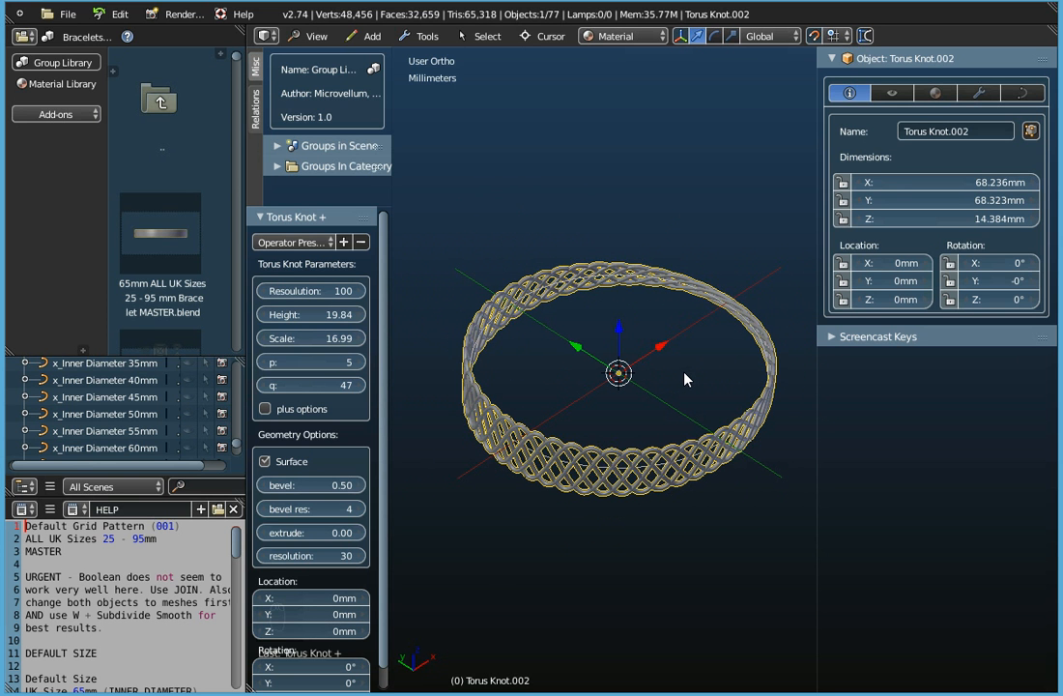